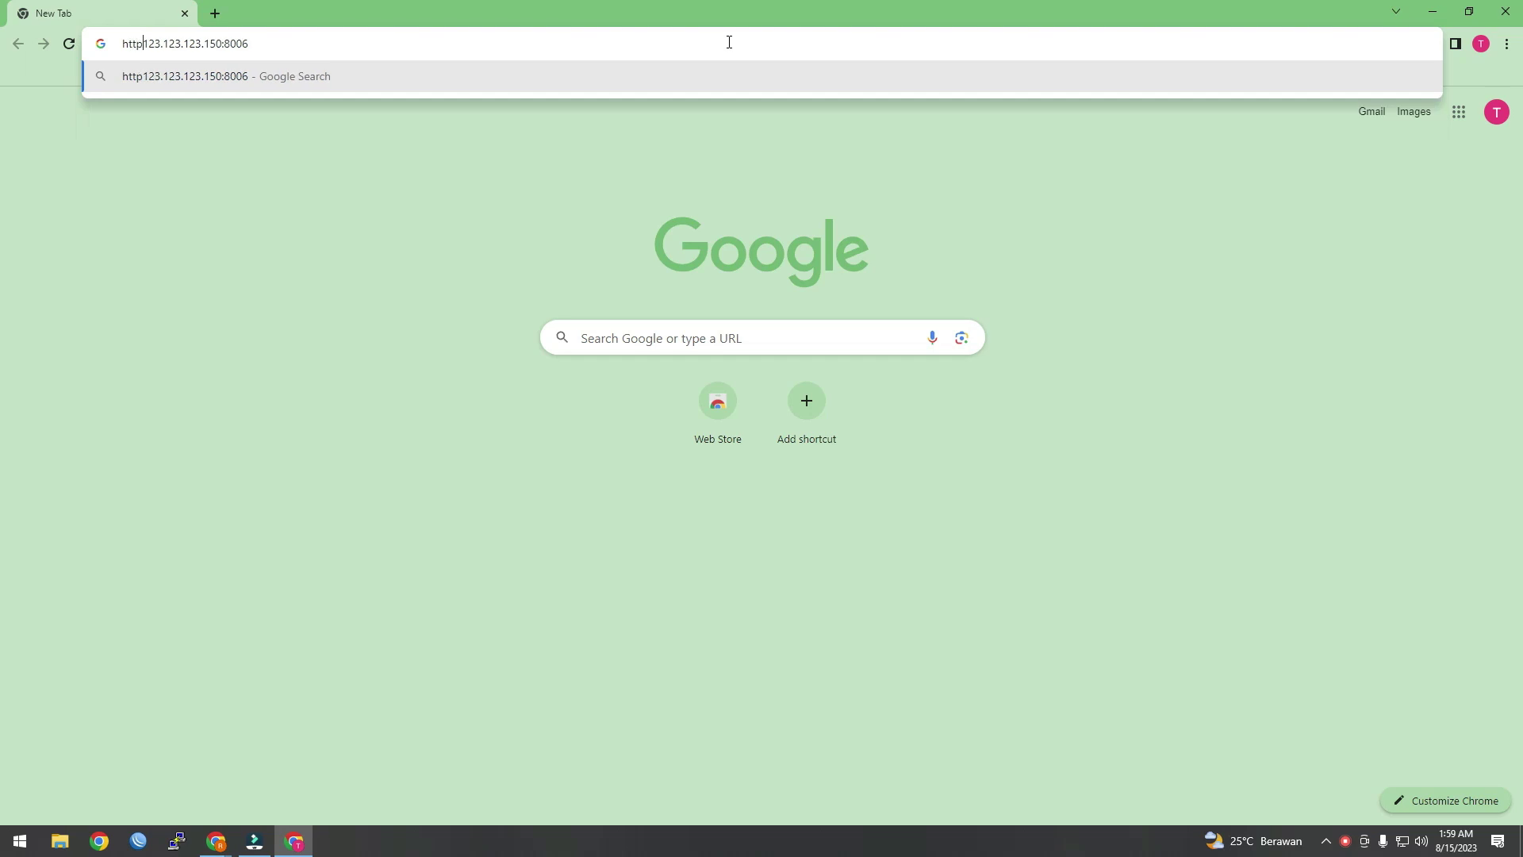
key(Return)
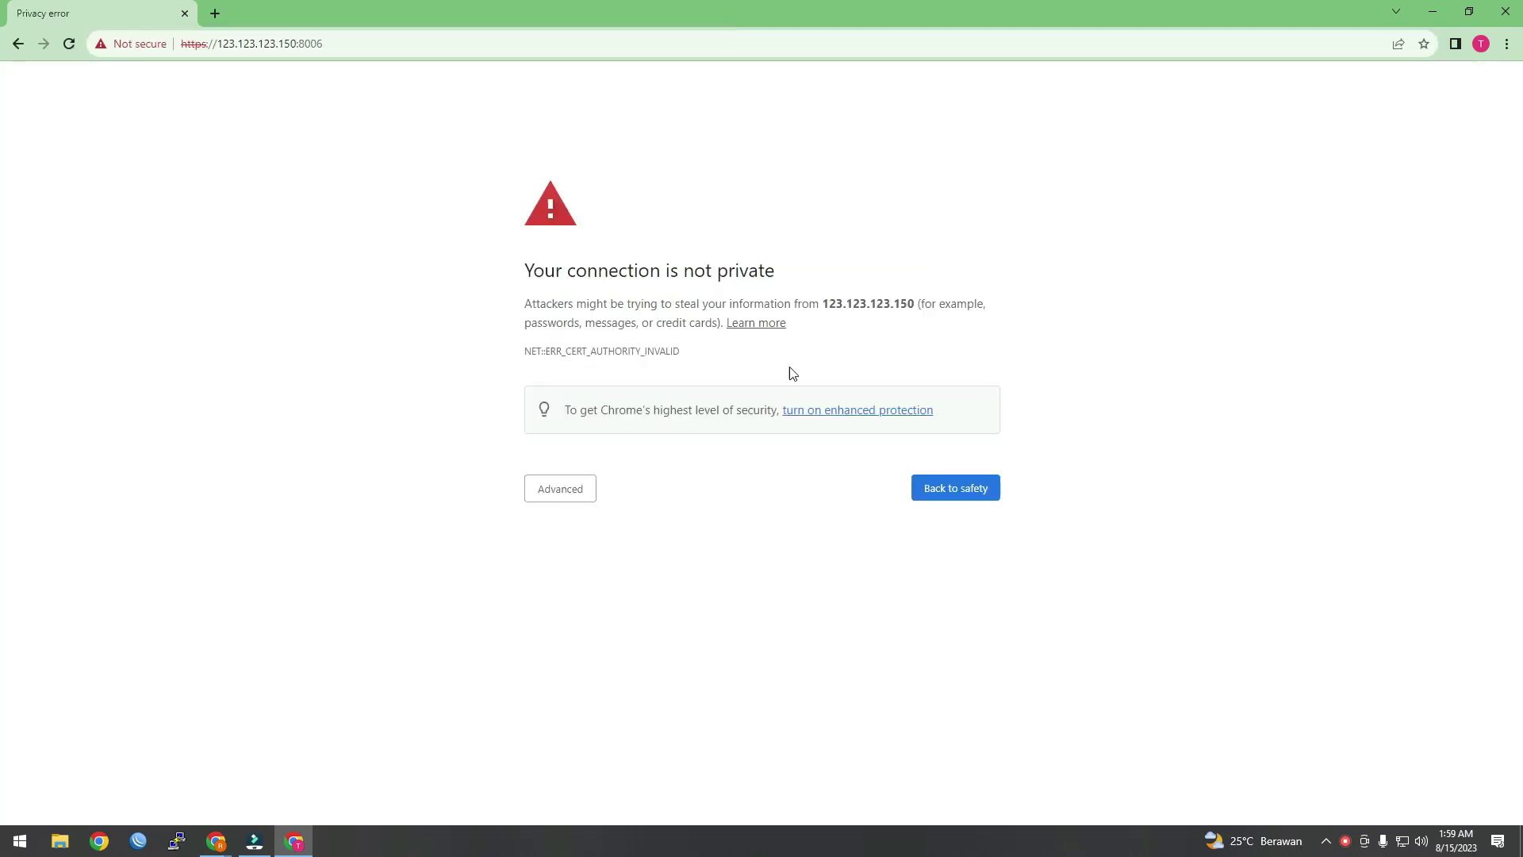
click(564, 489)
click(587, 612)
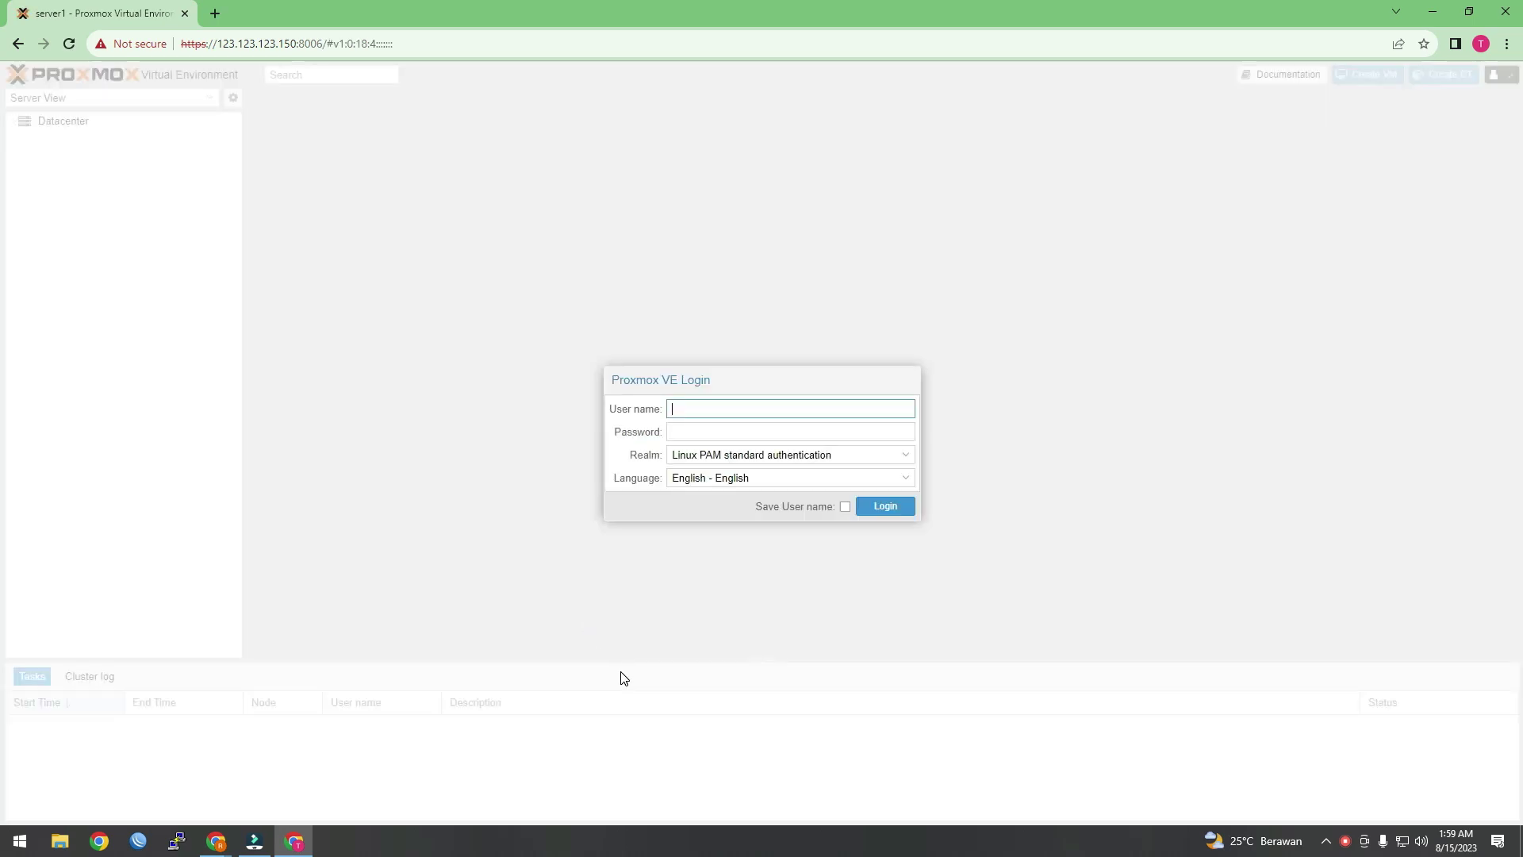
Step: Log in to Proxmox VE as root with the account password and dismiss the subscription notice
text(root)
key(Tab)
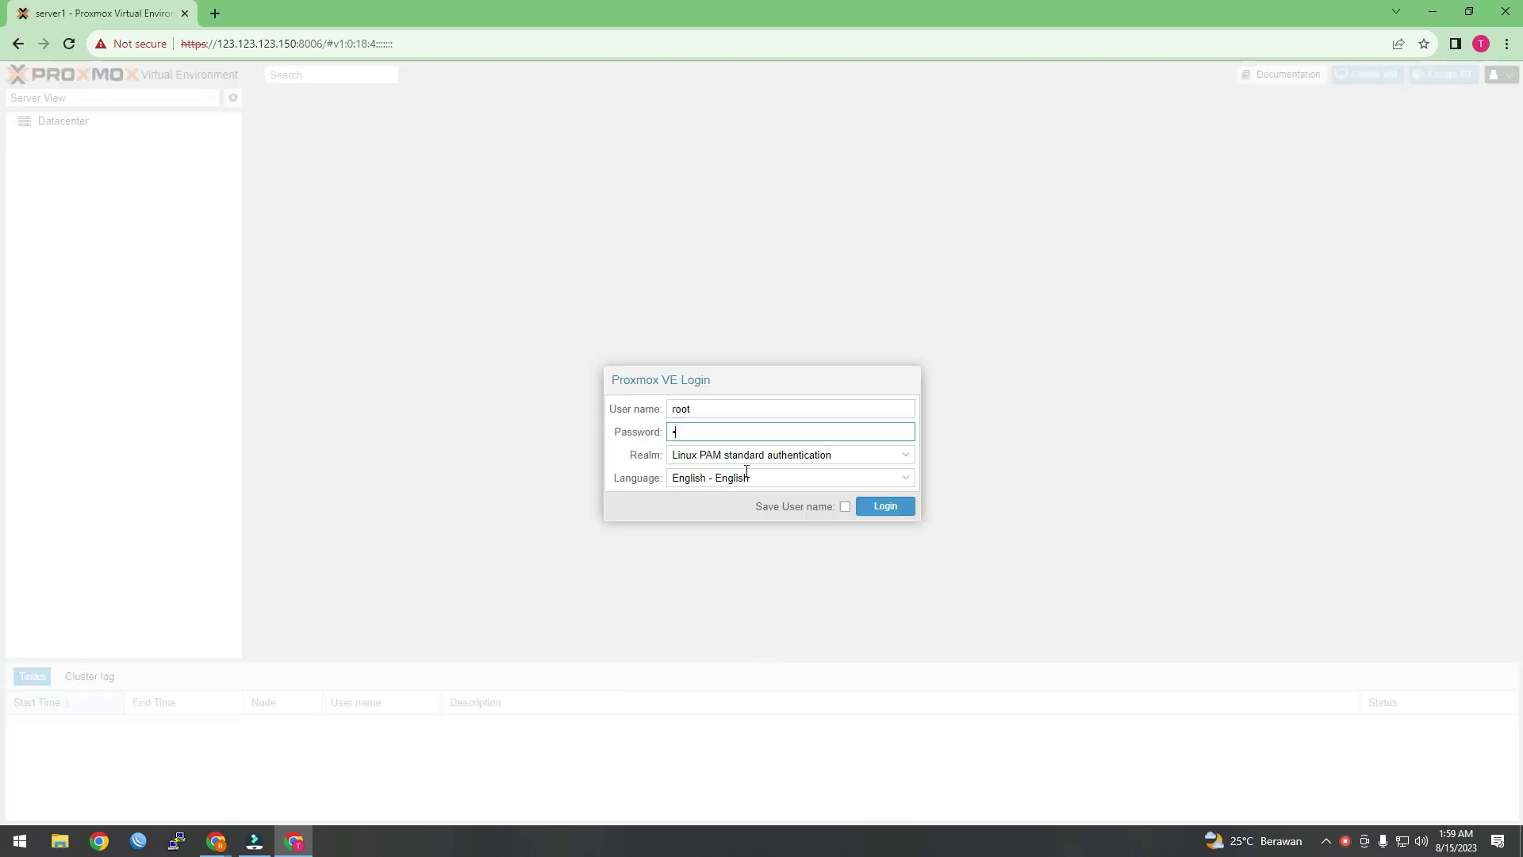
key(Return)
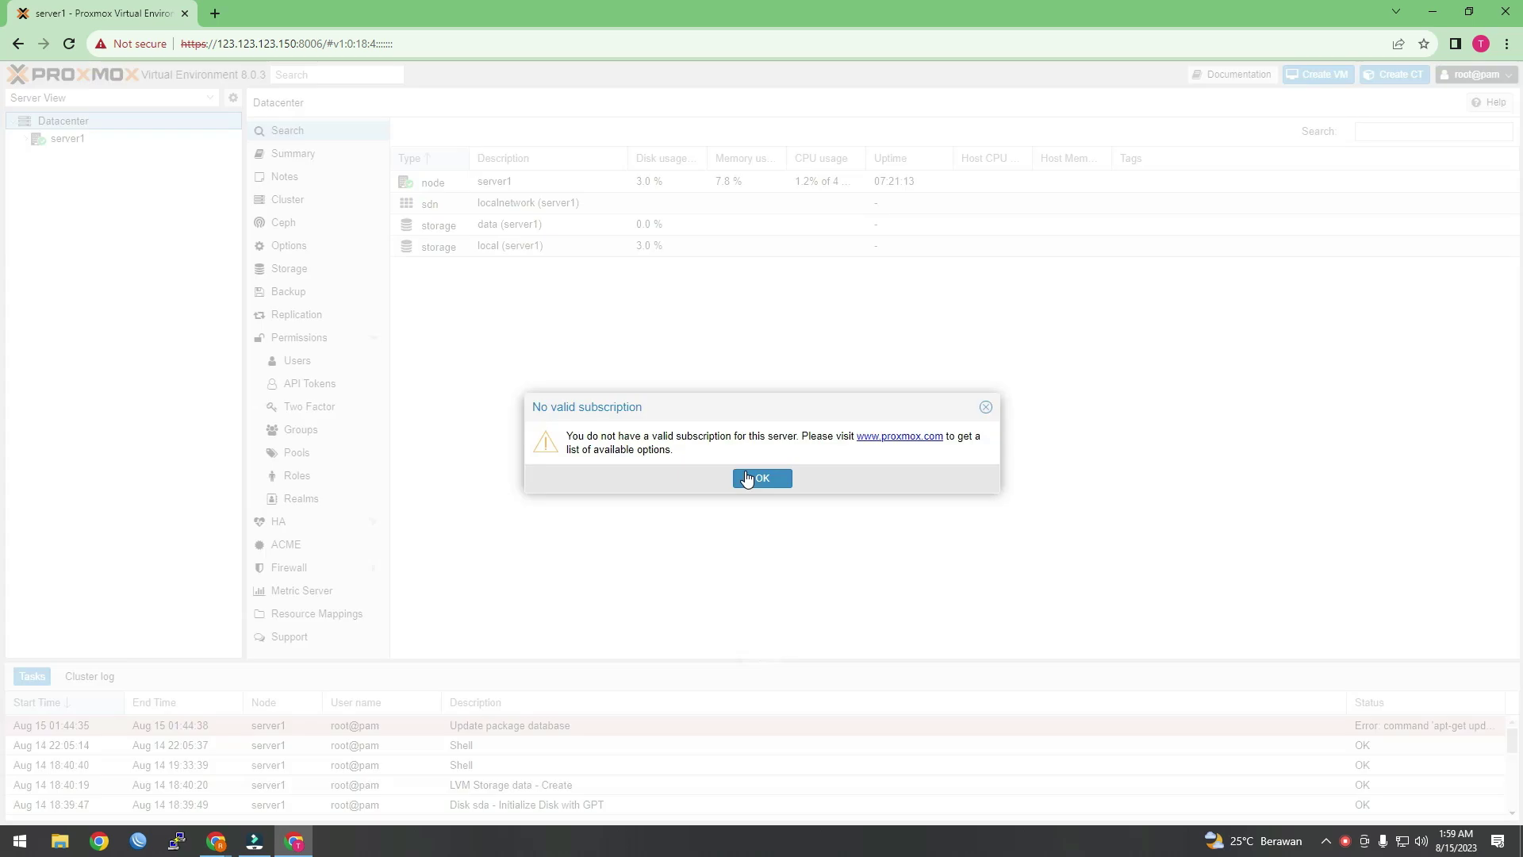
click(762, 478)
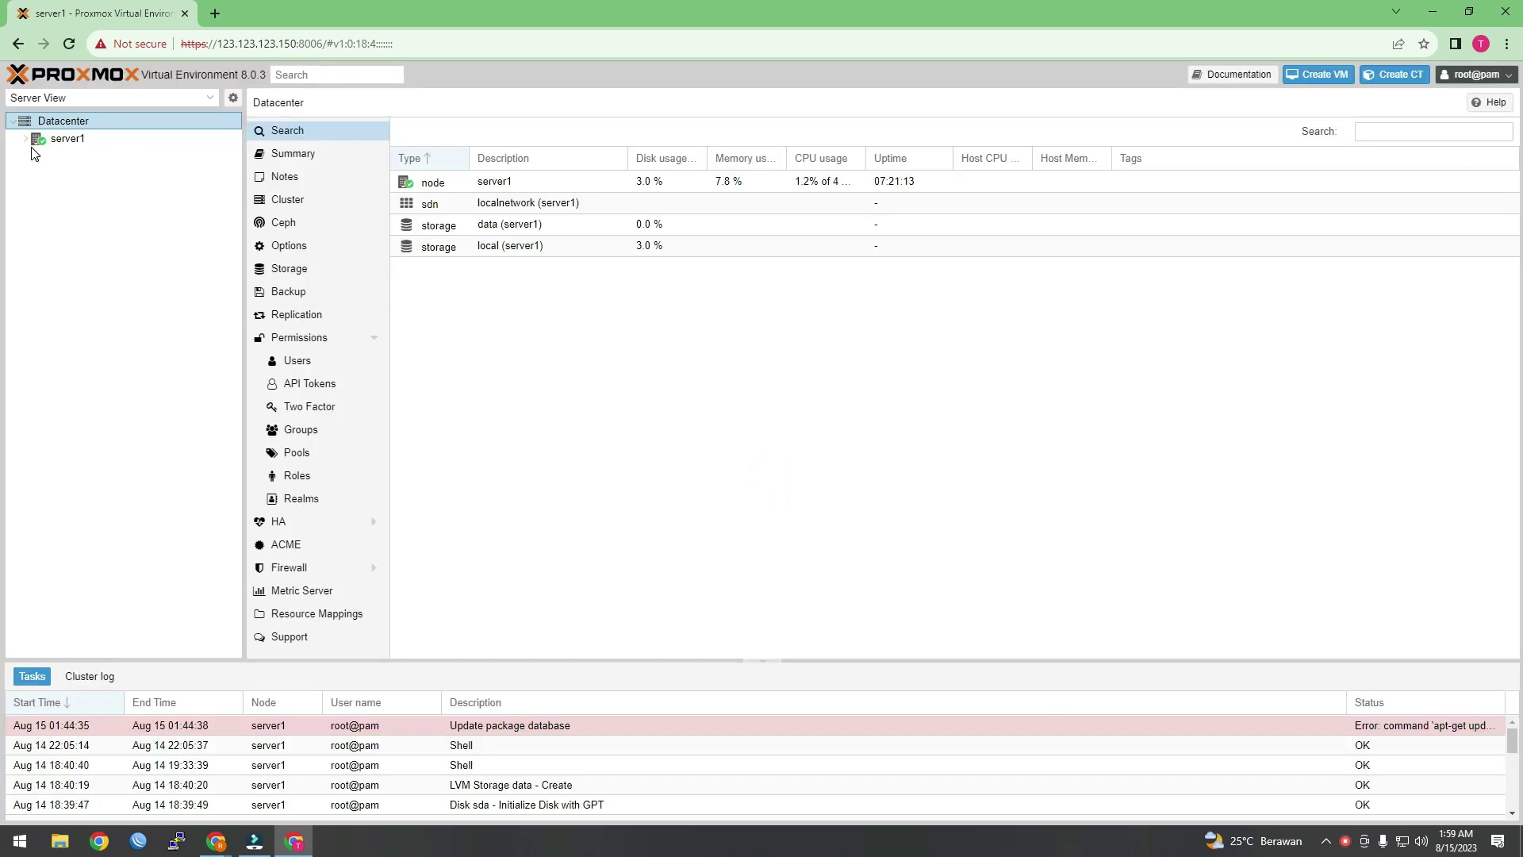
Step: Open a shell on node server1 and run apt-get update
click(149, 155)
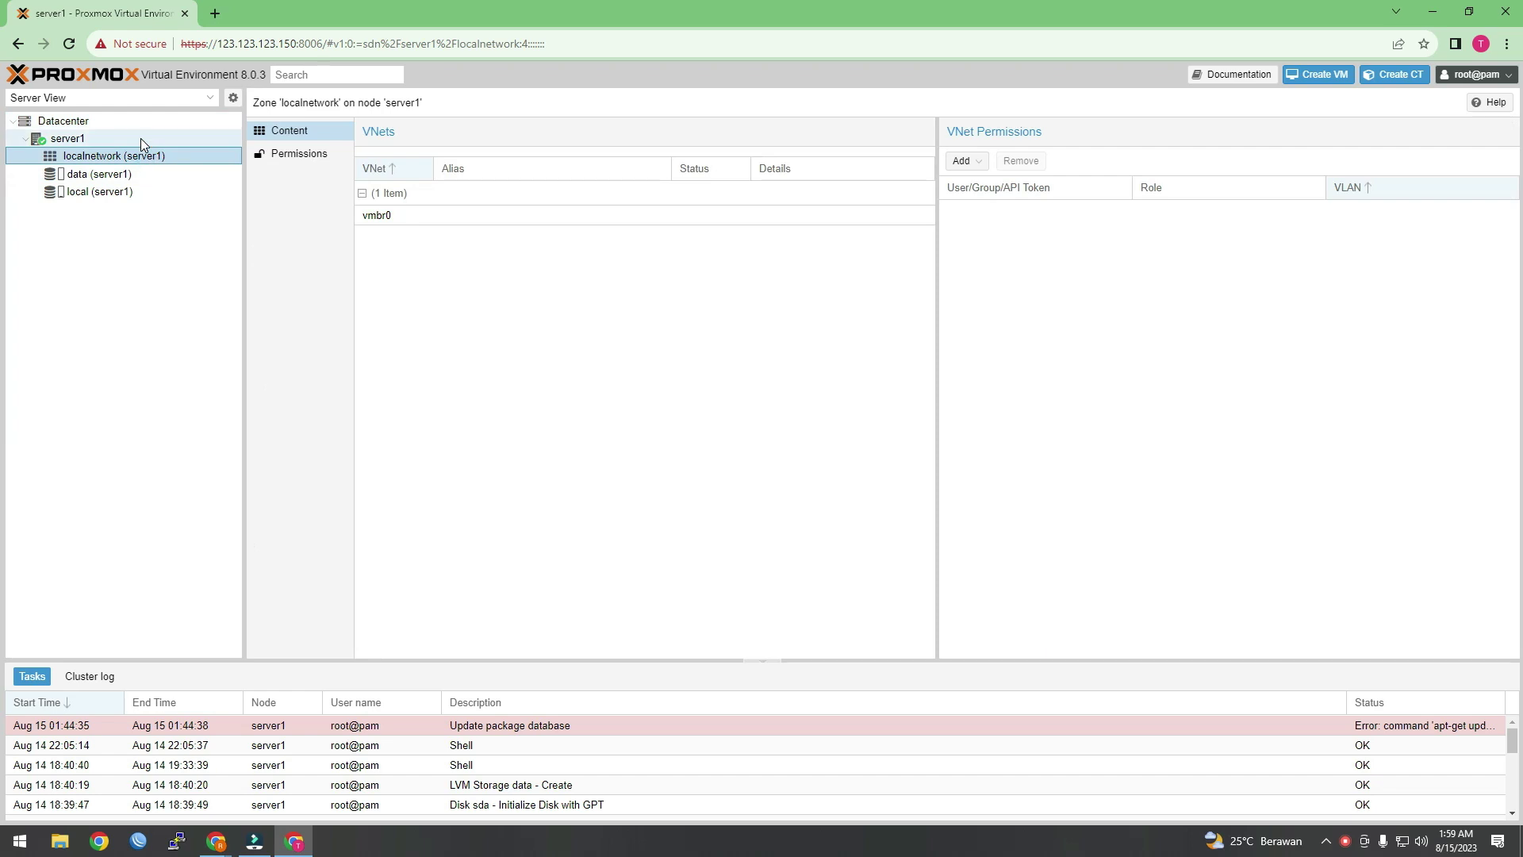
click(140, 138)
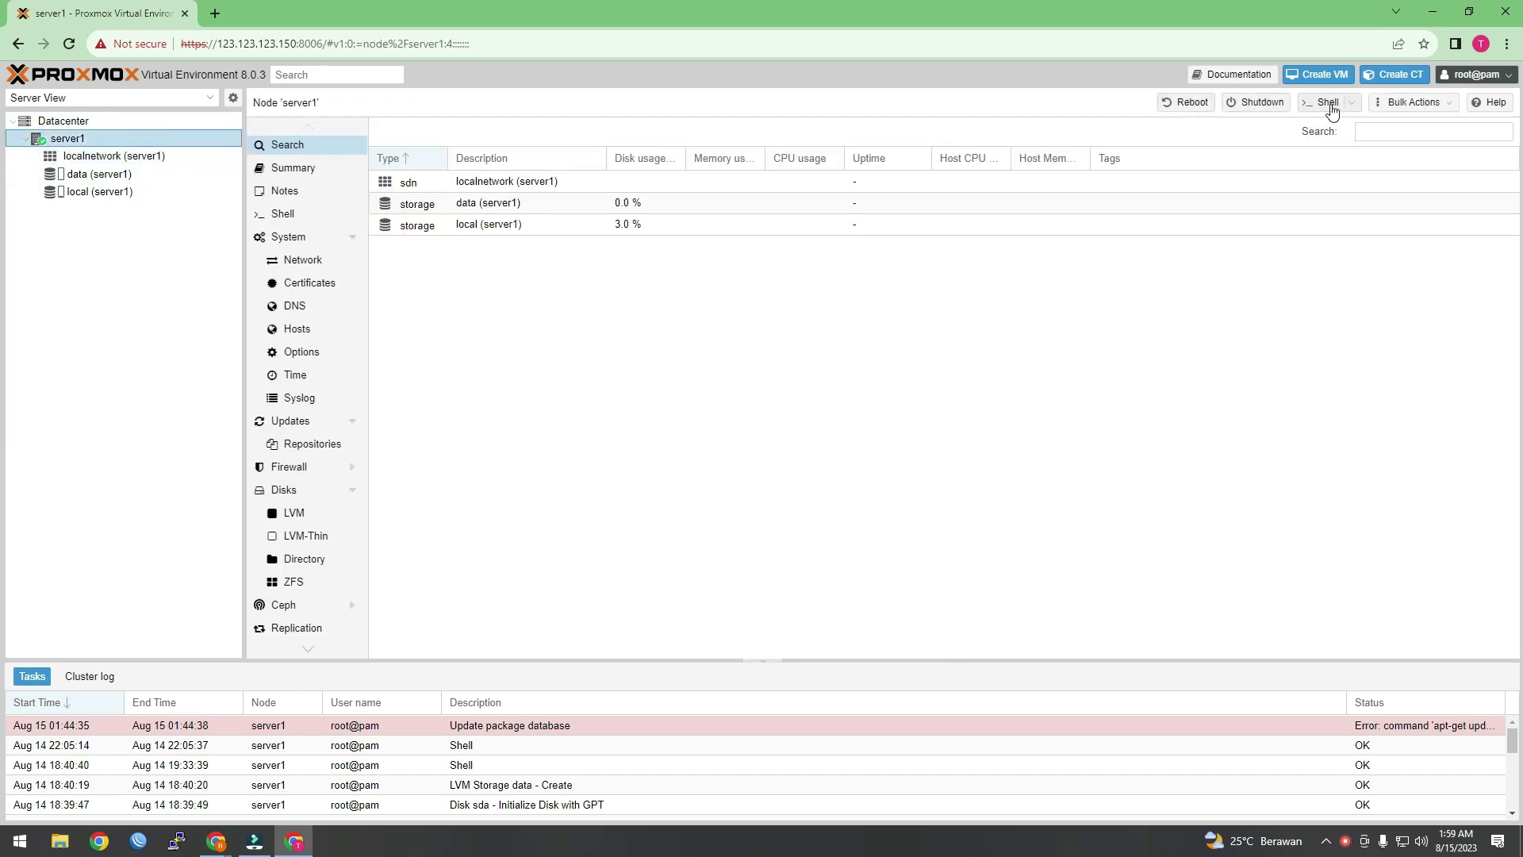
click(1329, 102)
text(apt-get update)
key(Return)
Step: Run apt-get upgrade in the server1 shell and accept the package installation with y
text(apt-get upgrad)
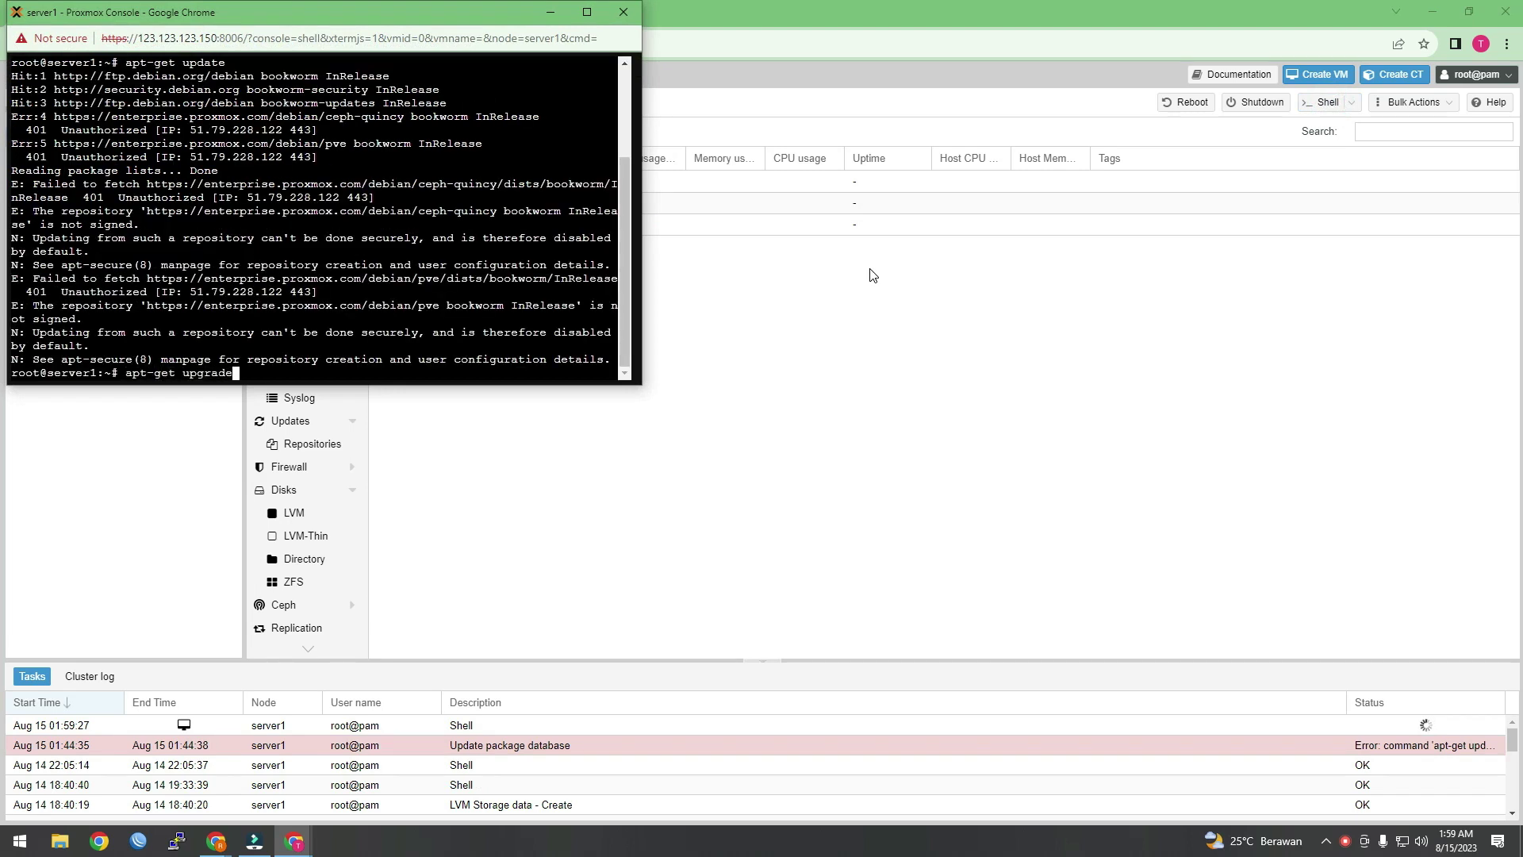
text(e)
key(Return)
text(y)
key(Return)
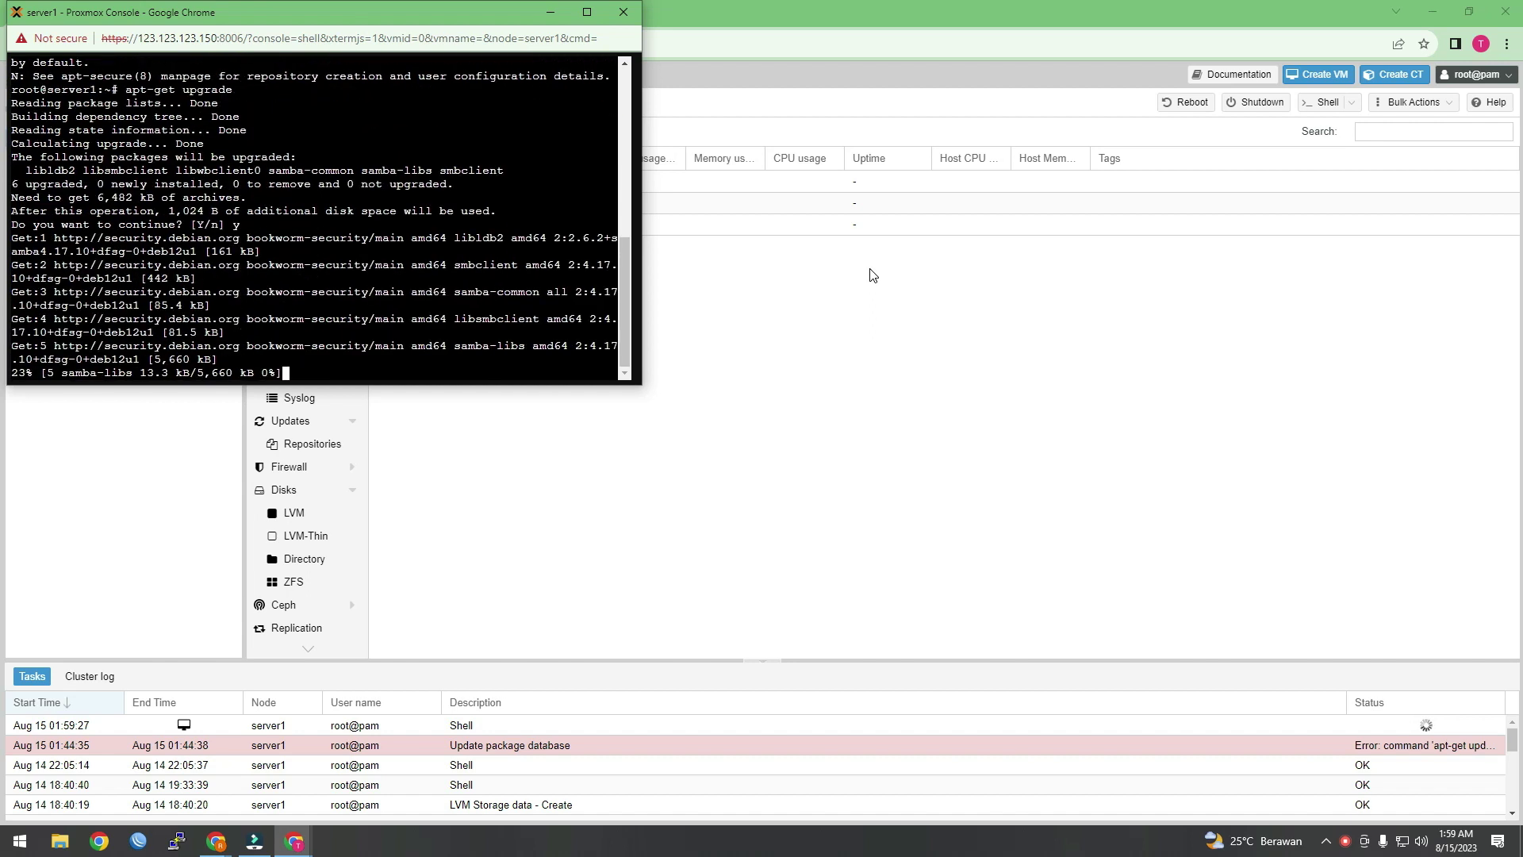
drag(371, 22, 818, 210)
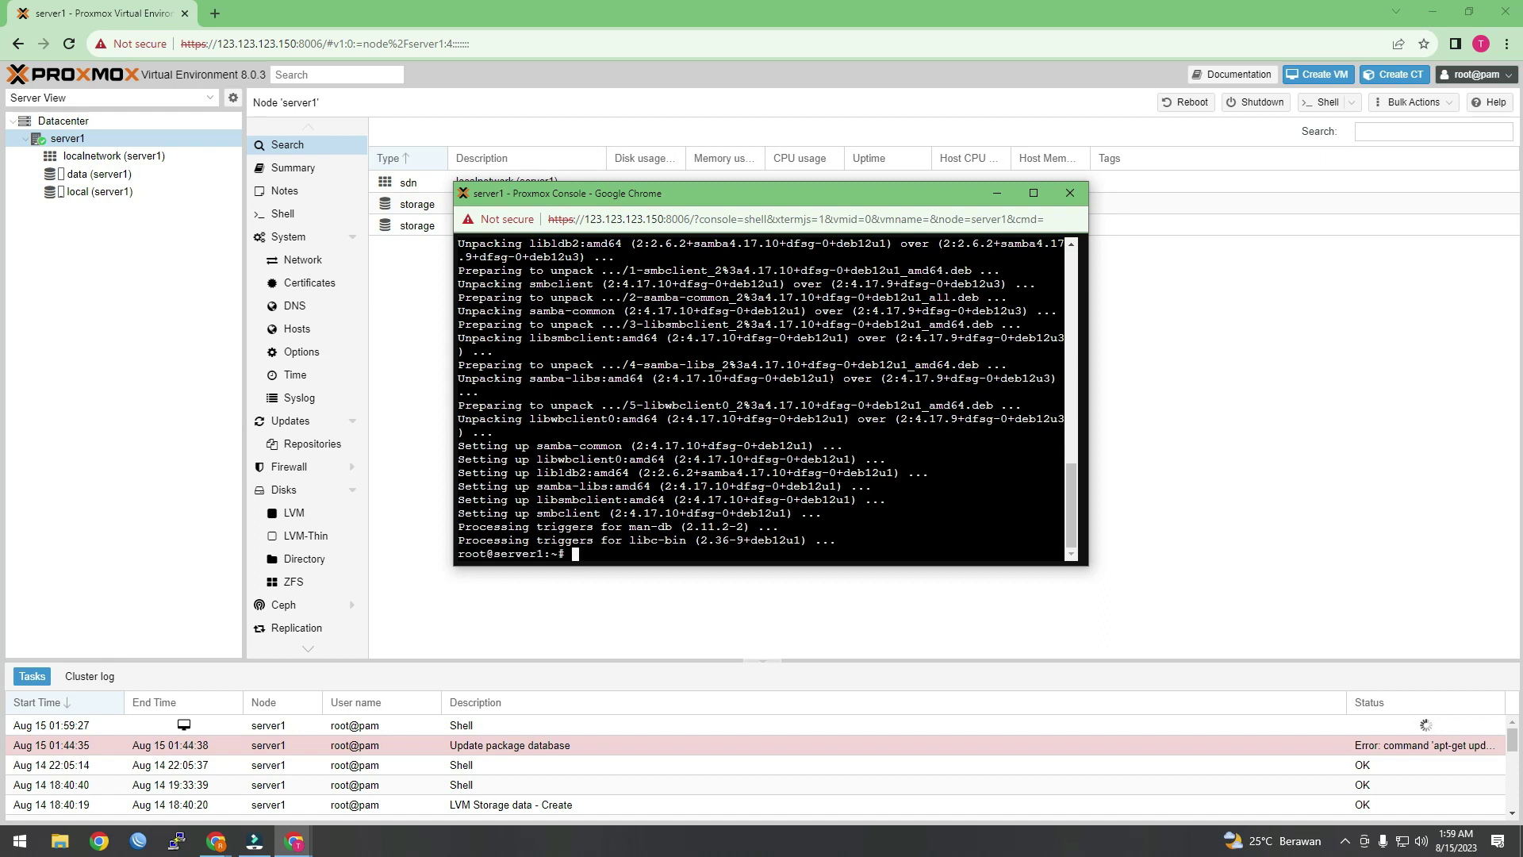
Step: Clear the server1 console and close its window, confirming leaving the site
text(clear)
key(Return)
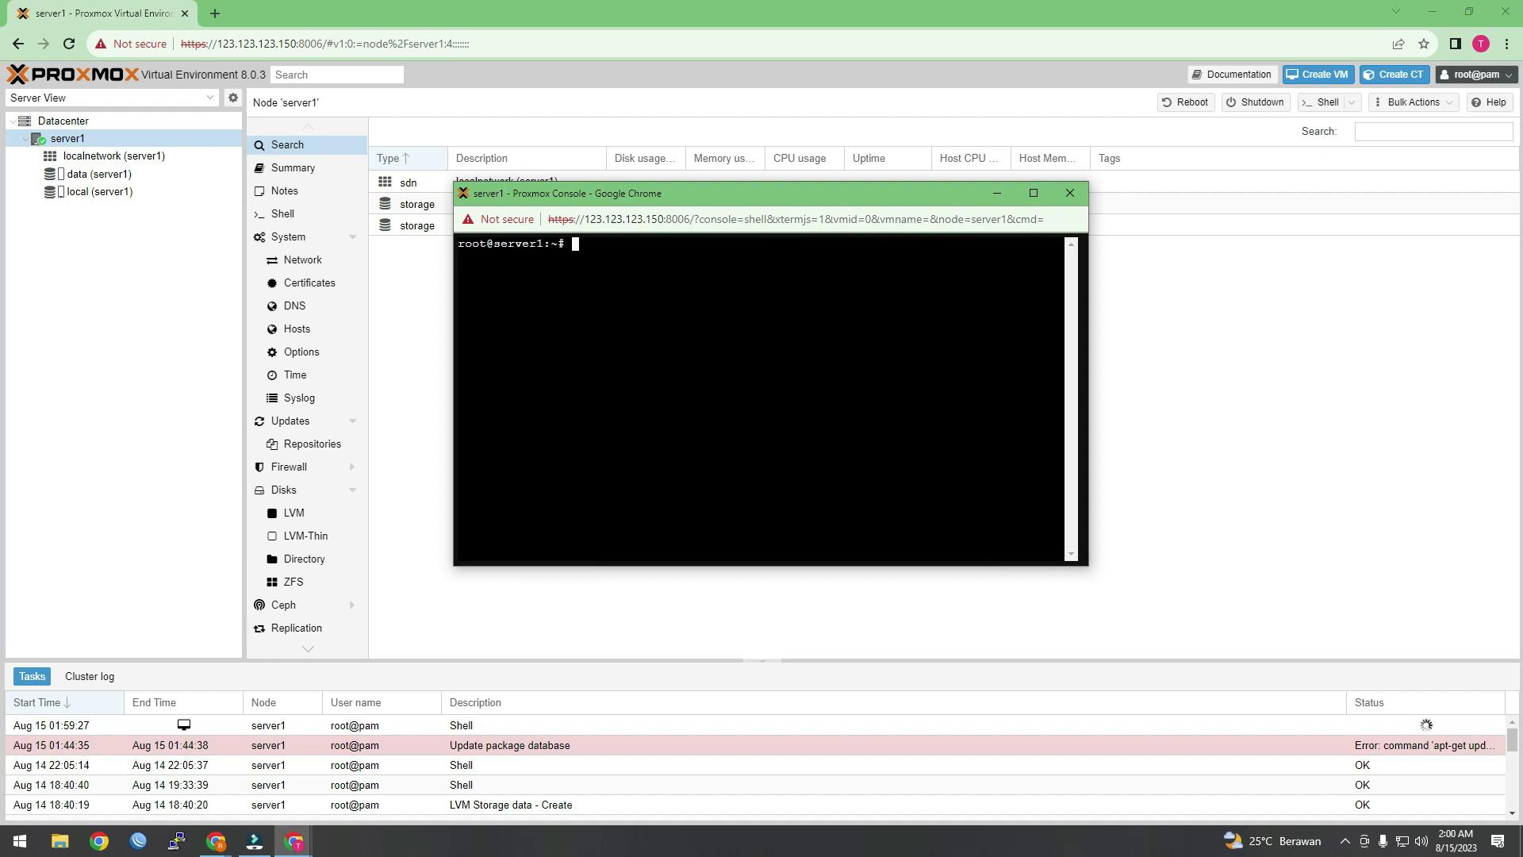
click(1069, 193)
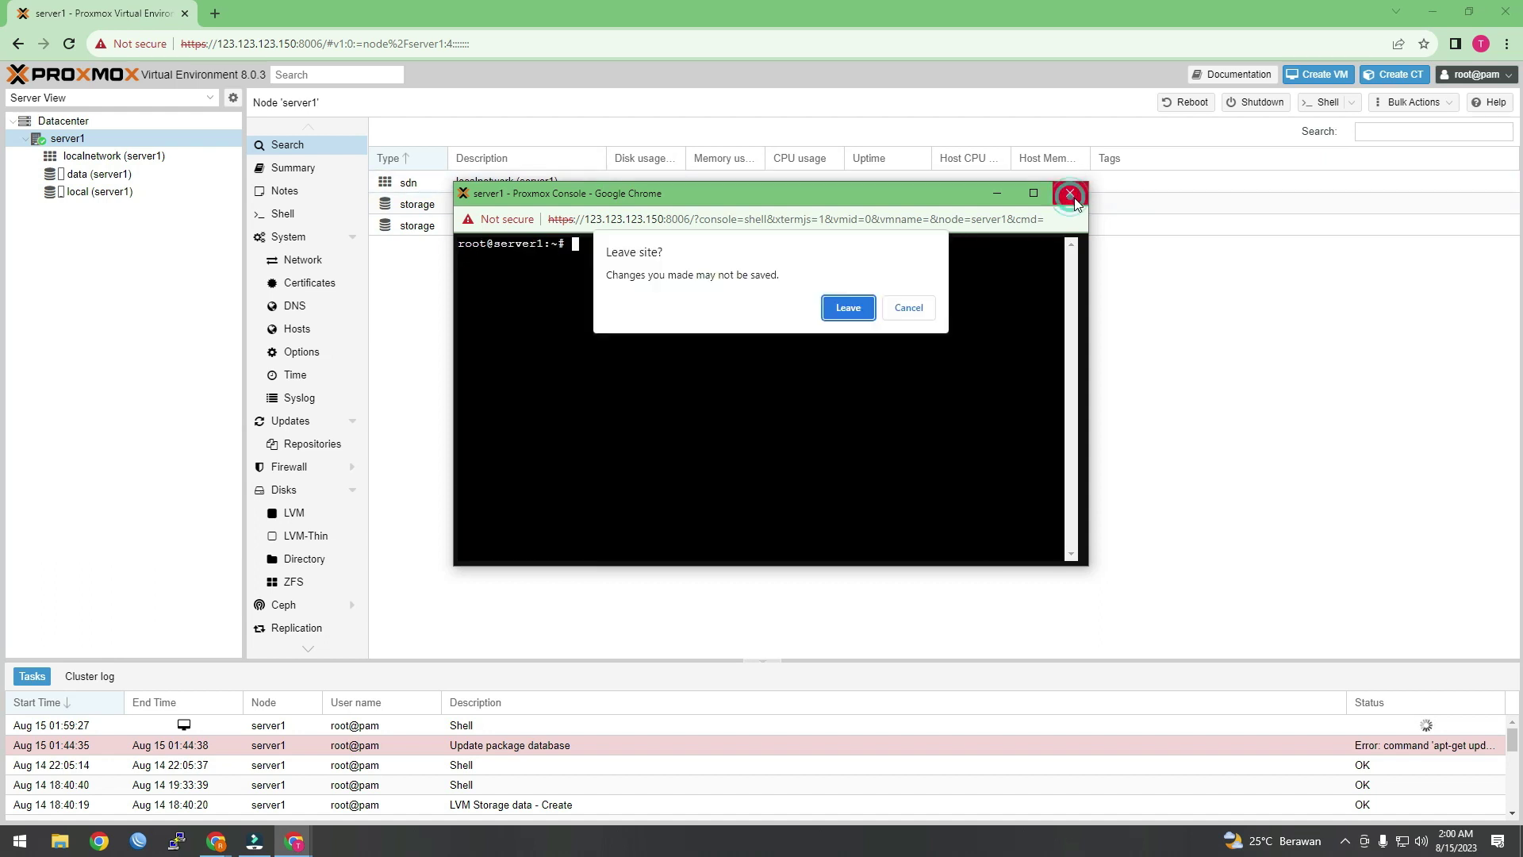
click(849, 309)
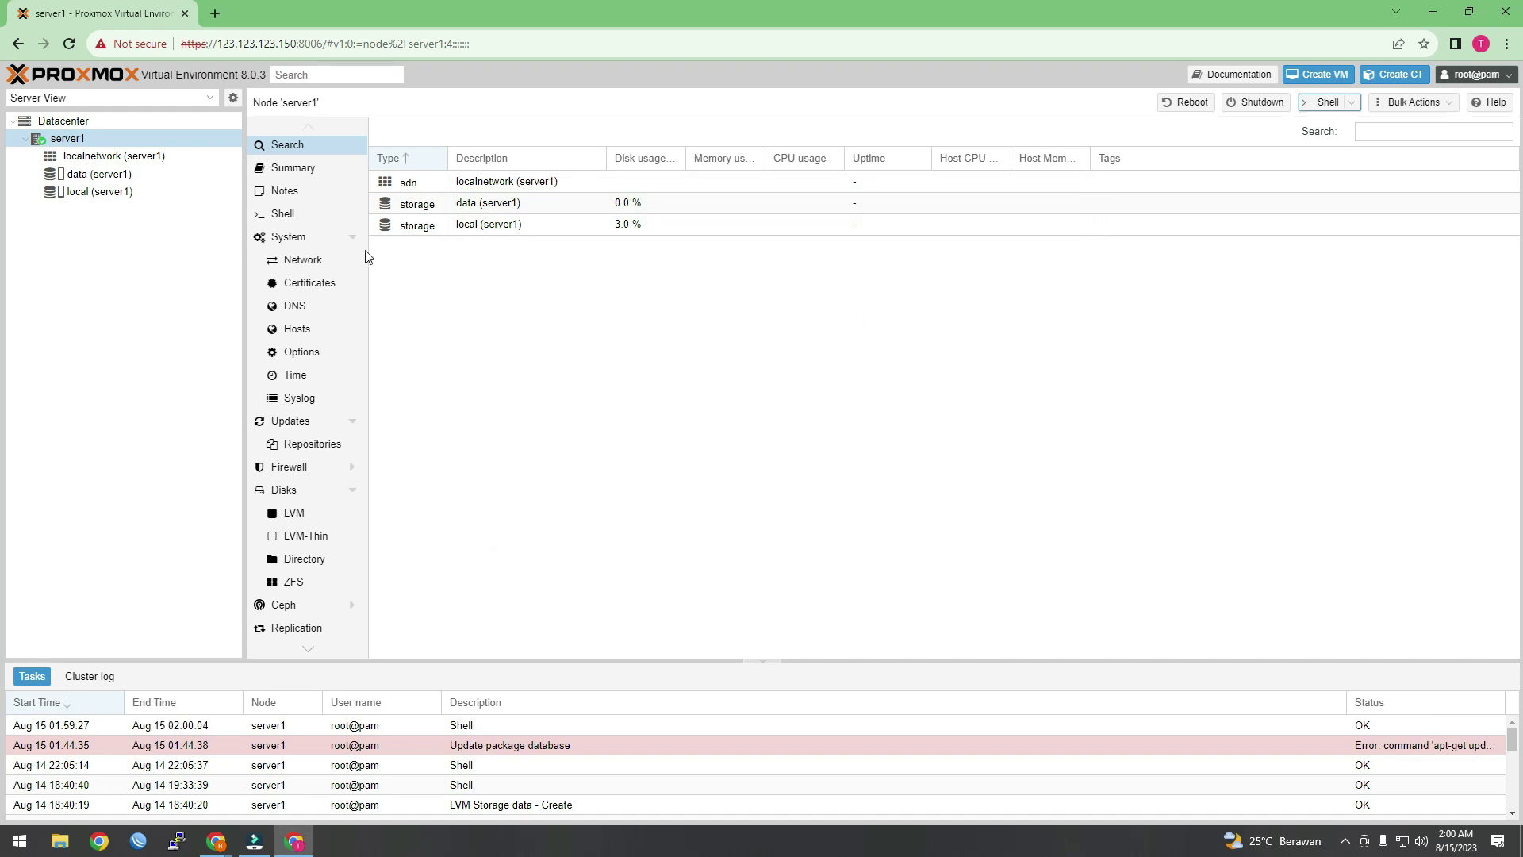
Step: Download the ubuntu-23.04-standard container template to the local storage of server1
click(115, 192)
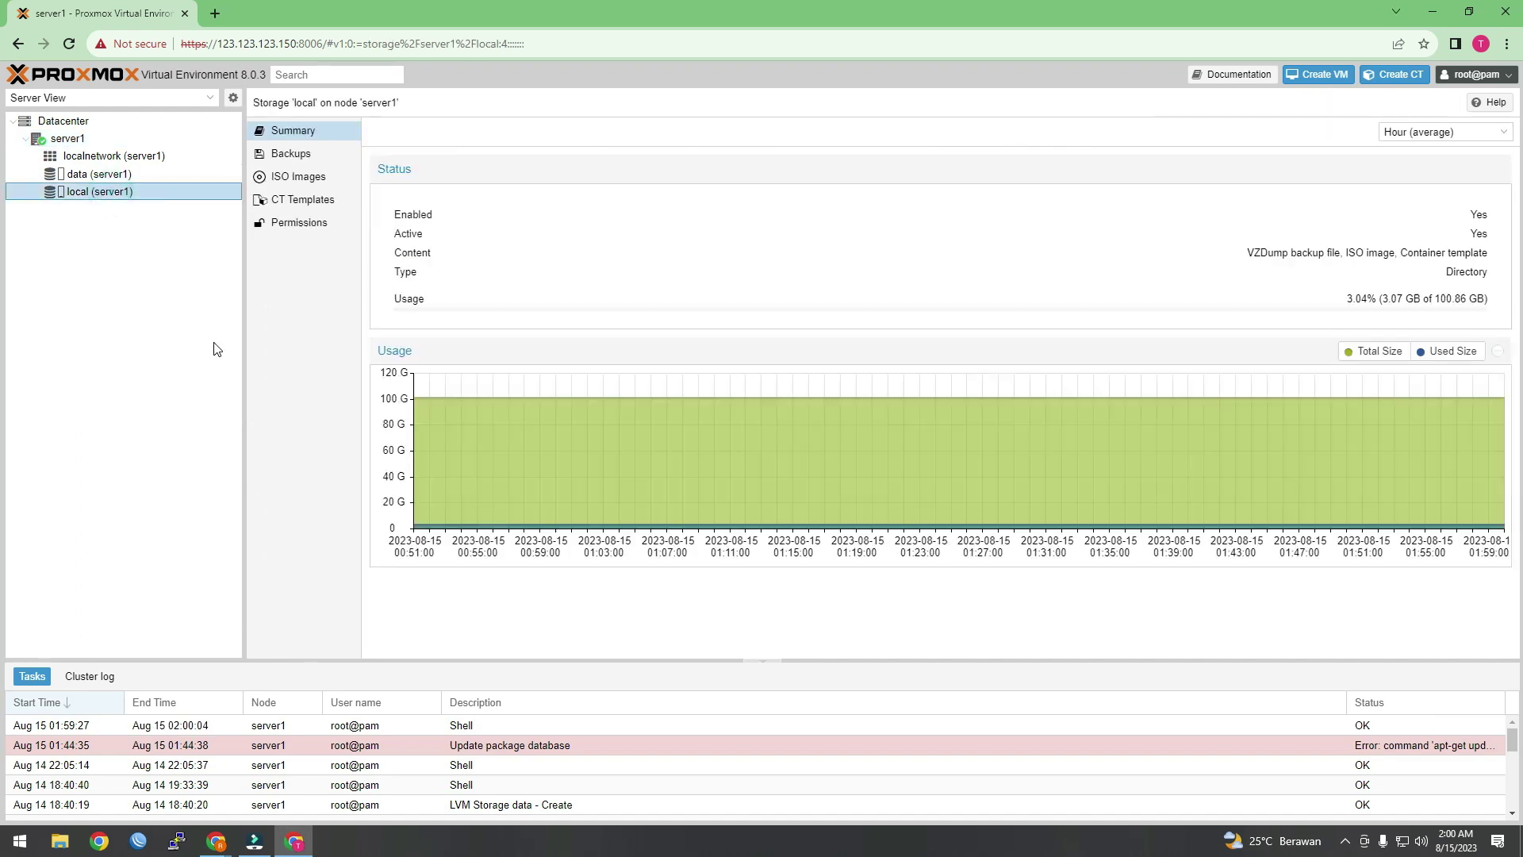
click(313, 207)
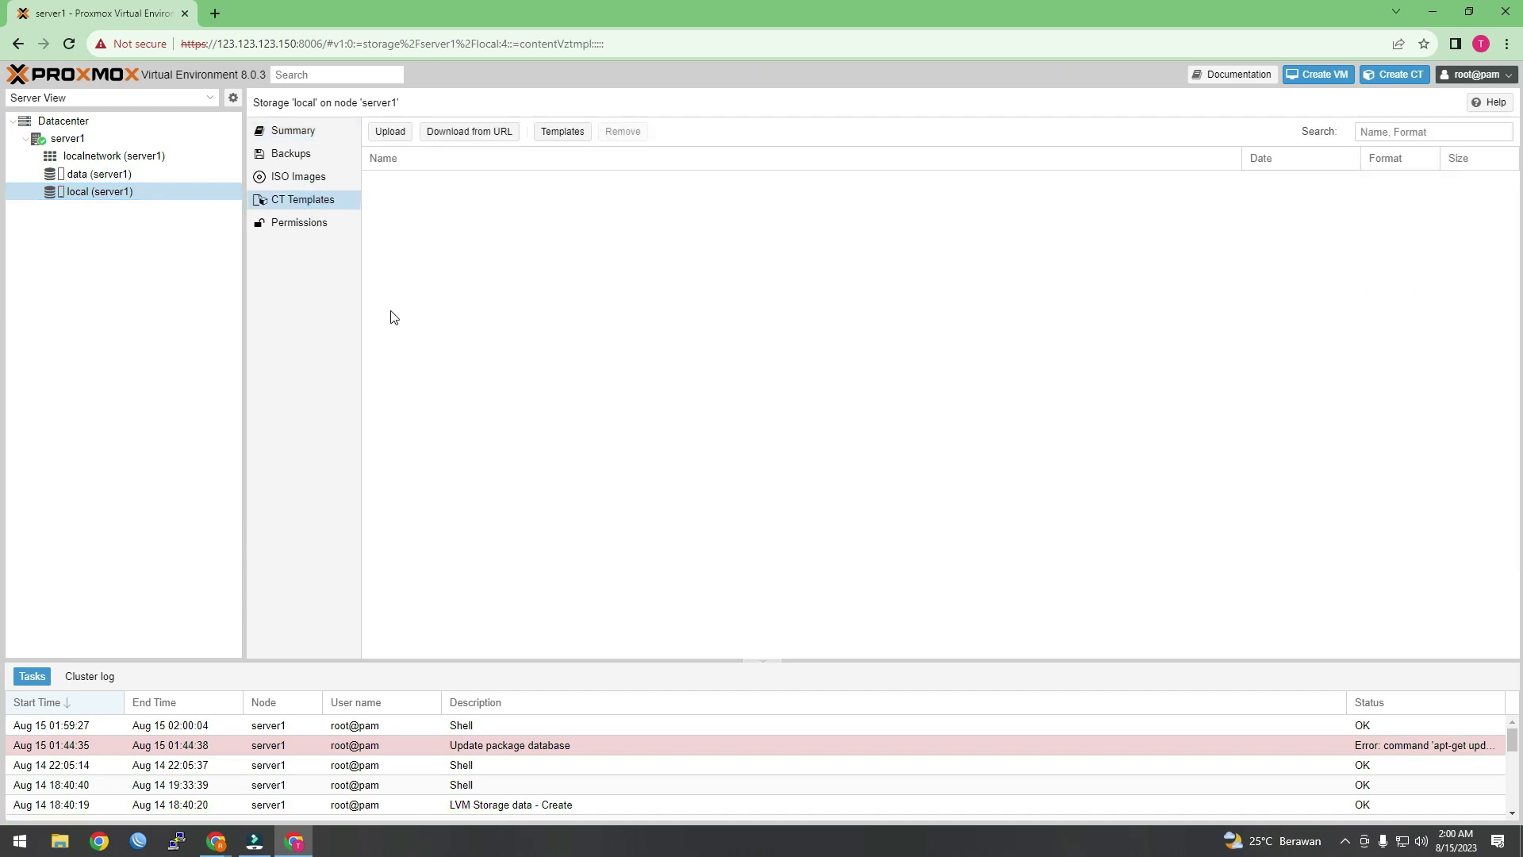
click(576, 133)
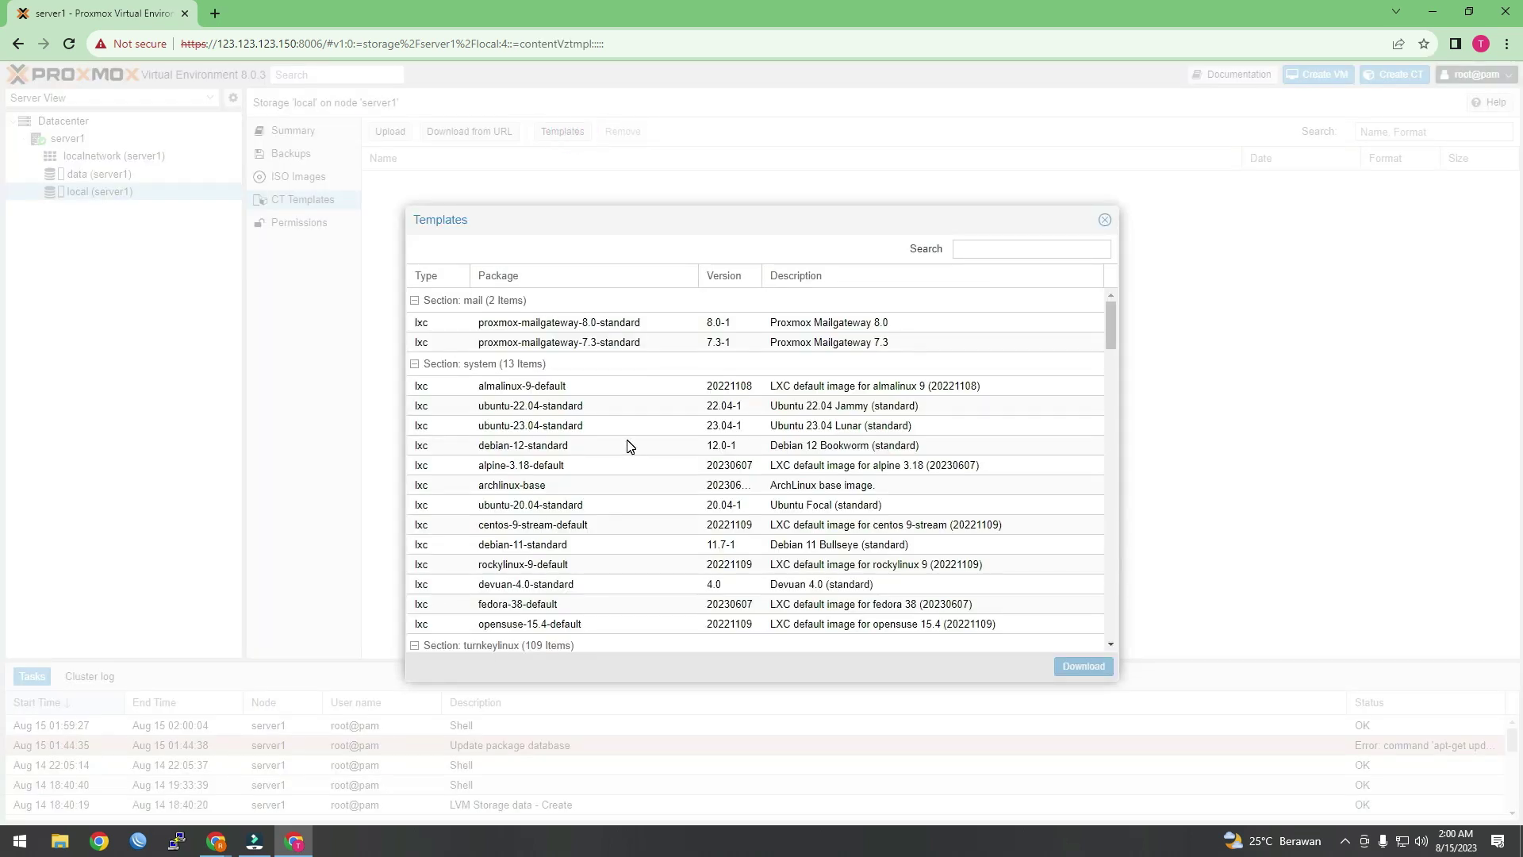
scroll(588, 452, down, 2)
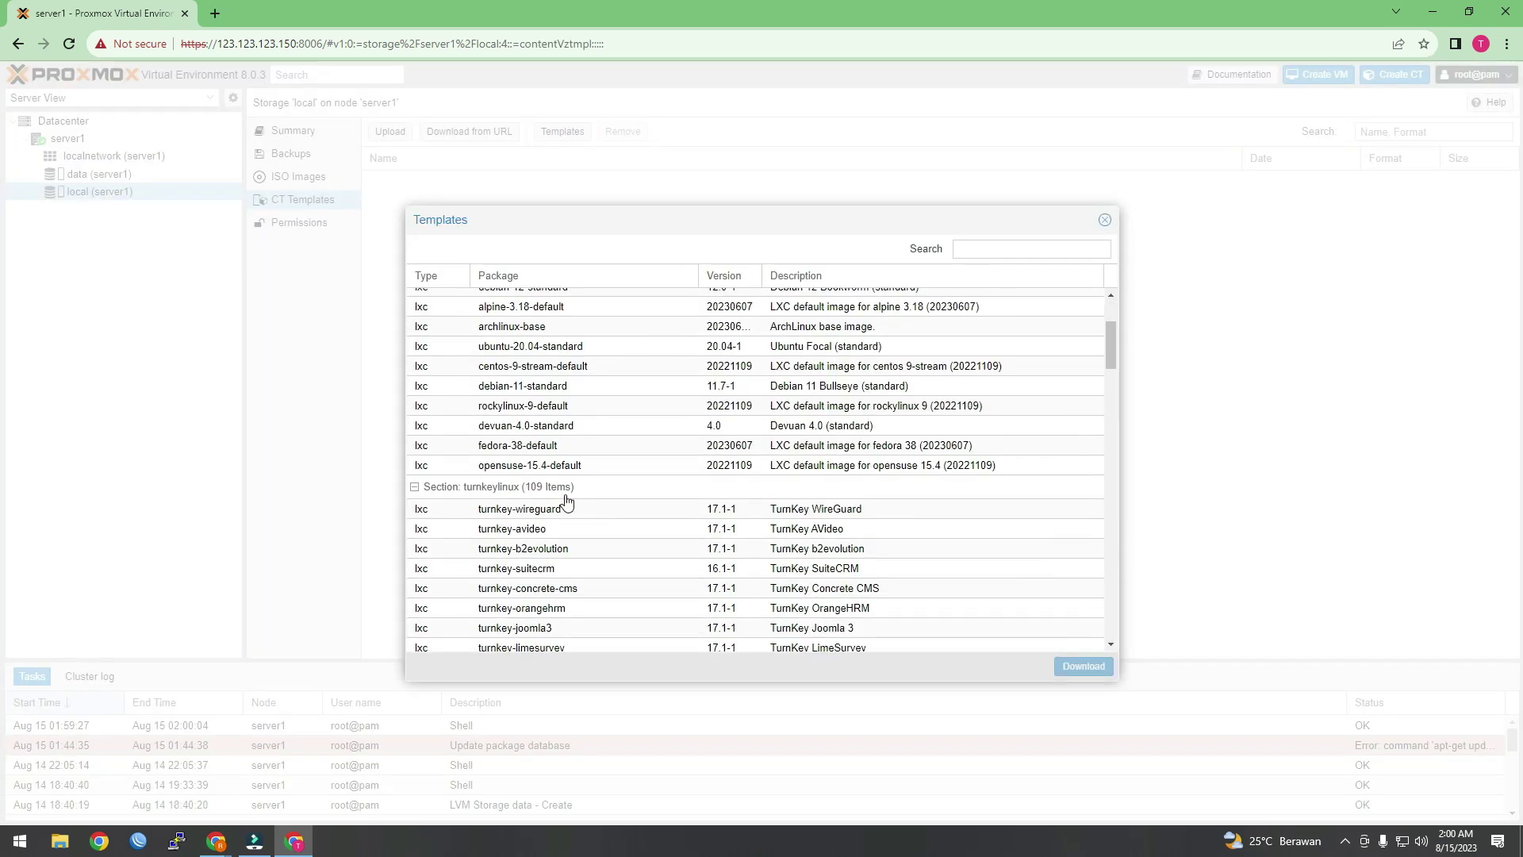
scroll(544, 488, up, 1)
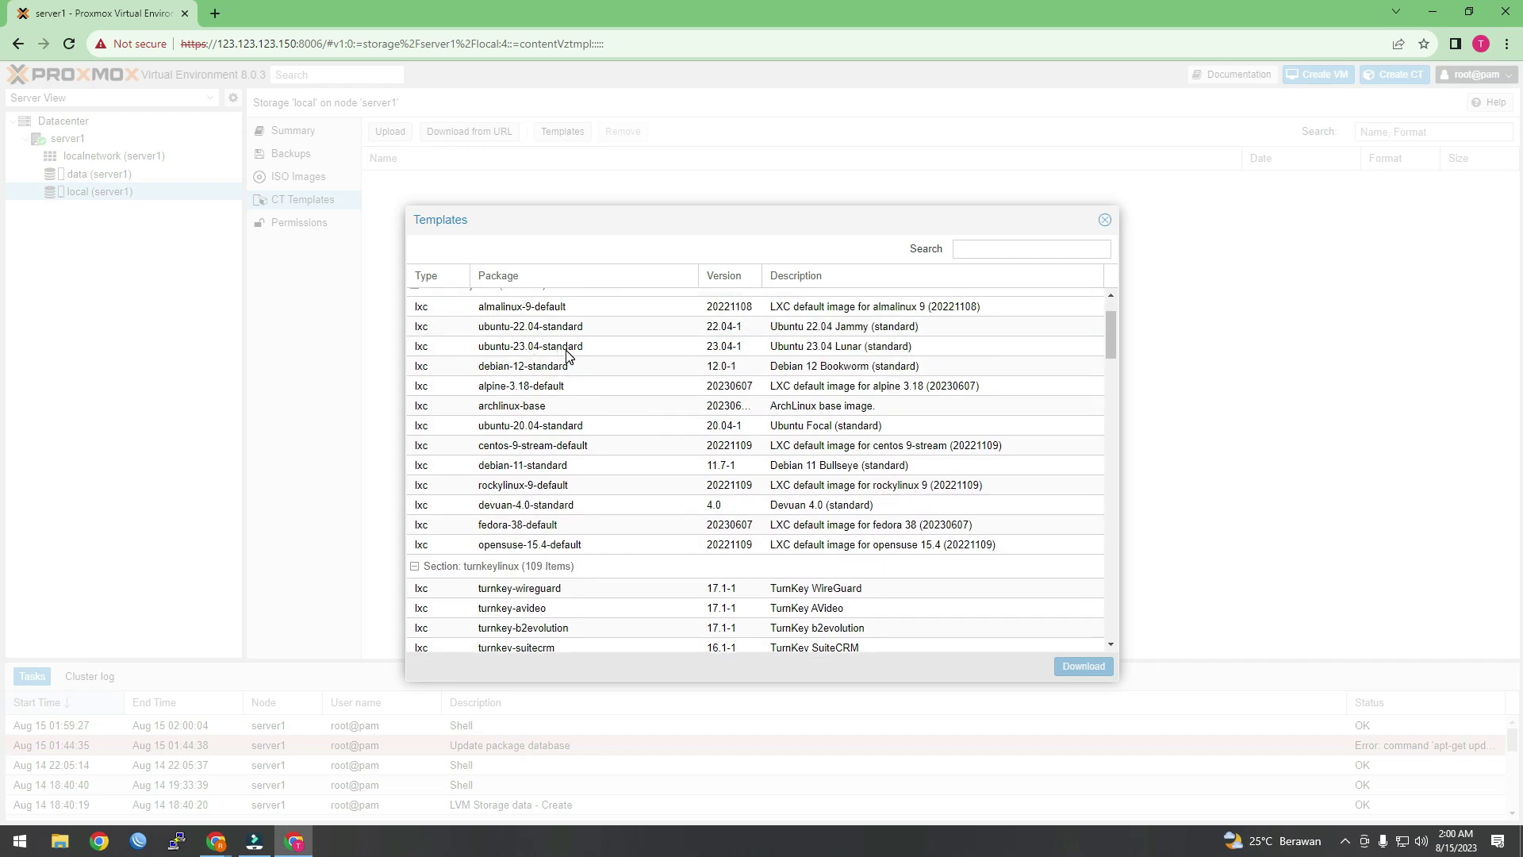
click(567, 350)
click(1081, 668)
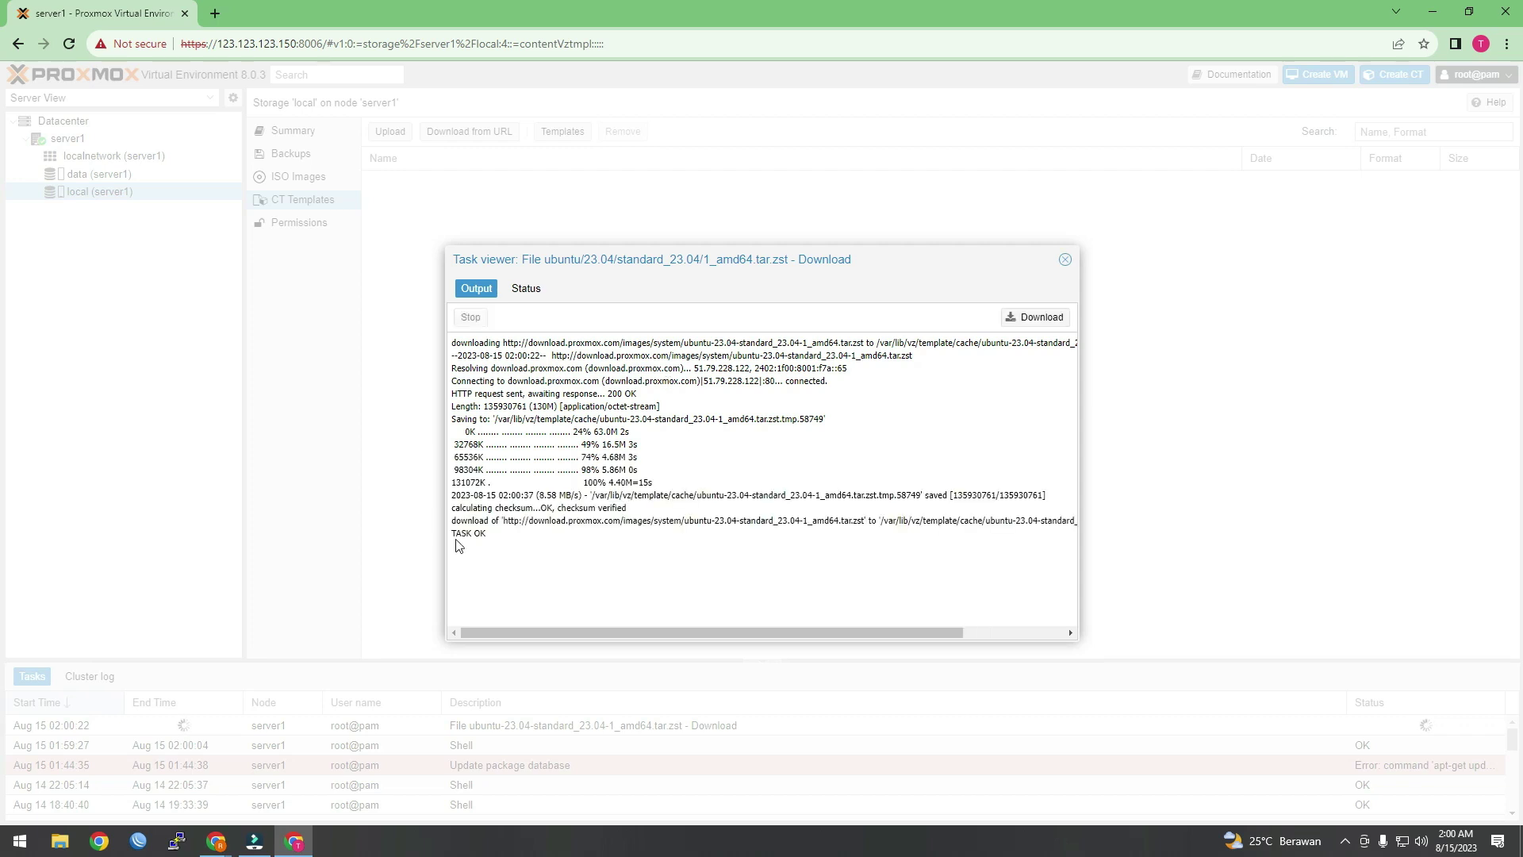
Step: Check the template download task's output and status, and select the downloaded file in the template list
drag(458, 533, 516, 534)
click(526, 291)
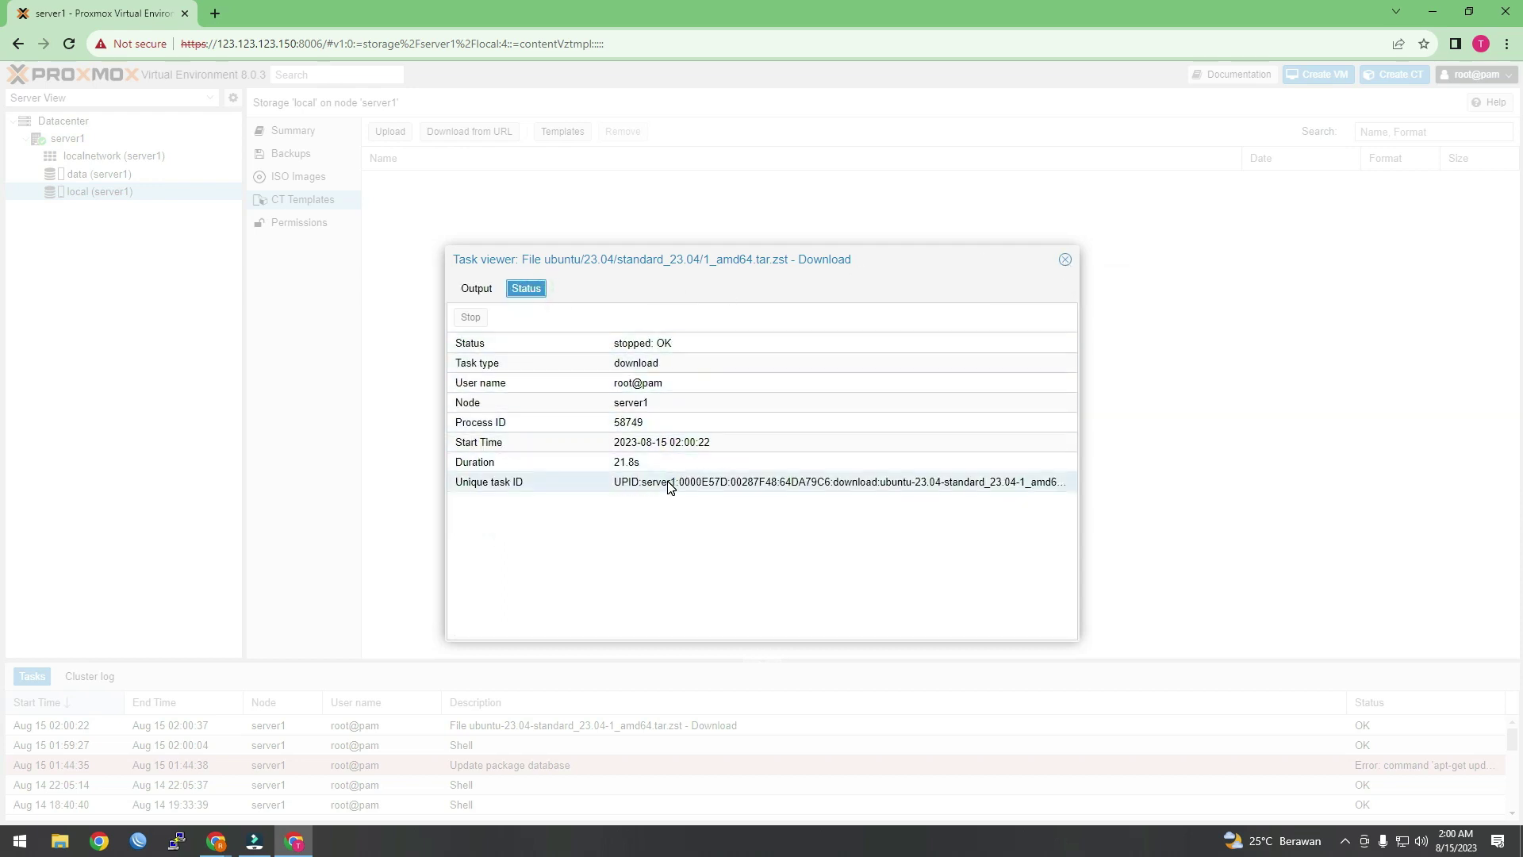
click(1065, 259)
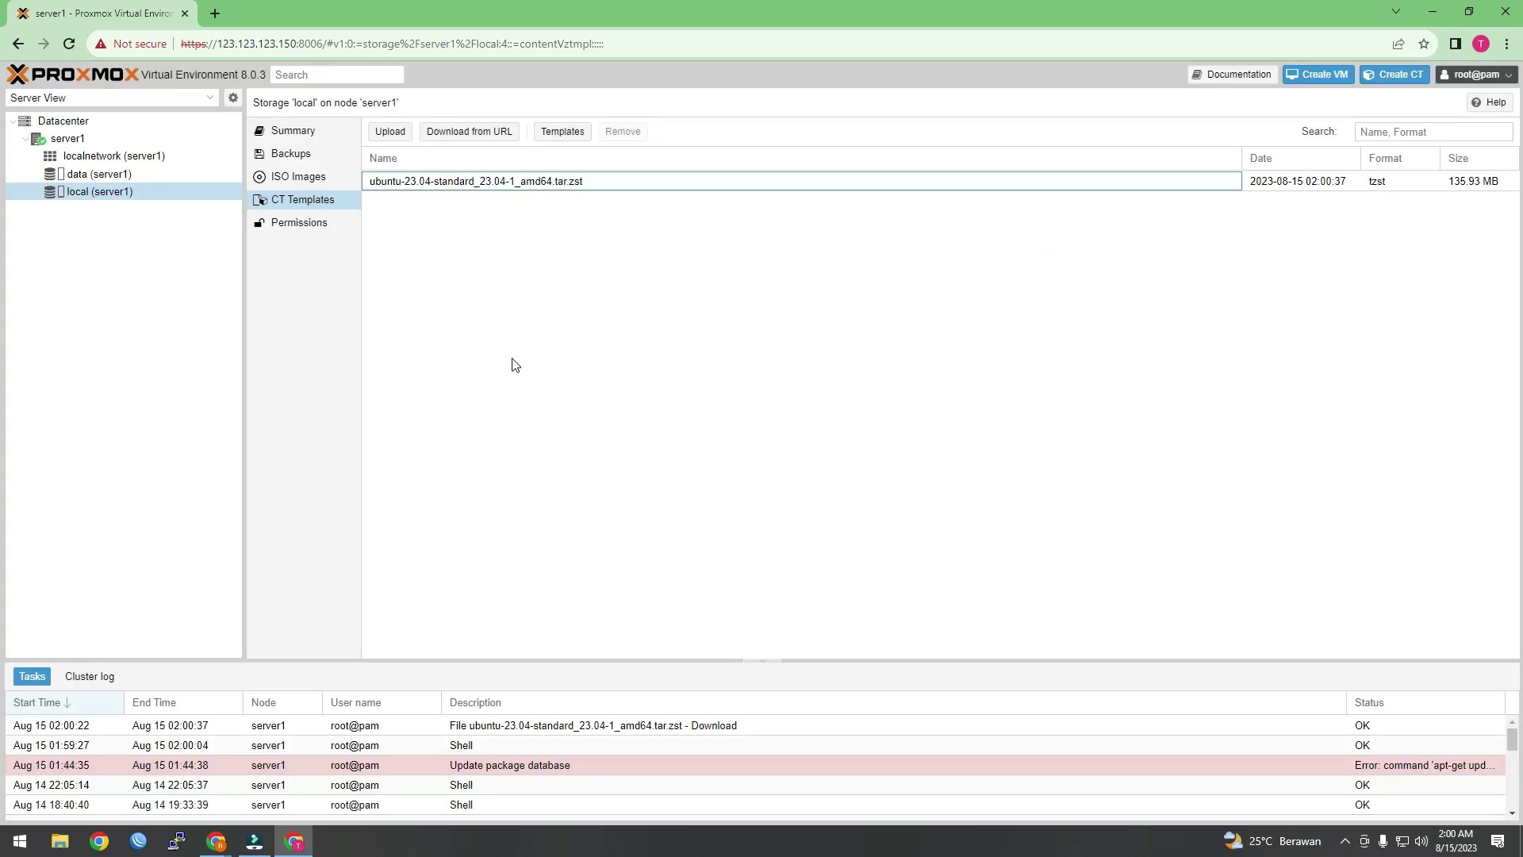
click(487, 182)
Step: Start creating an LXC container on node server1 and set its hostname to Pihole
click(83, 139)
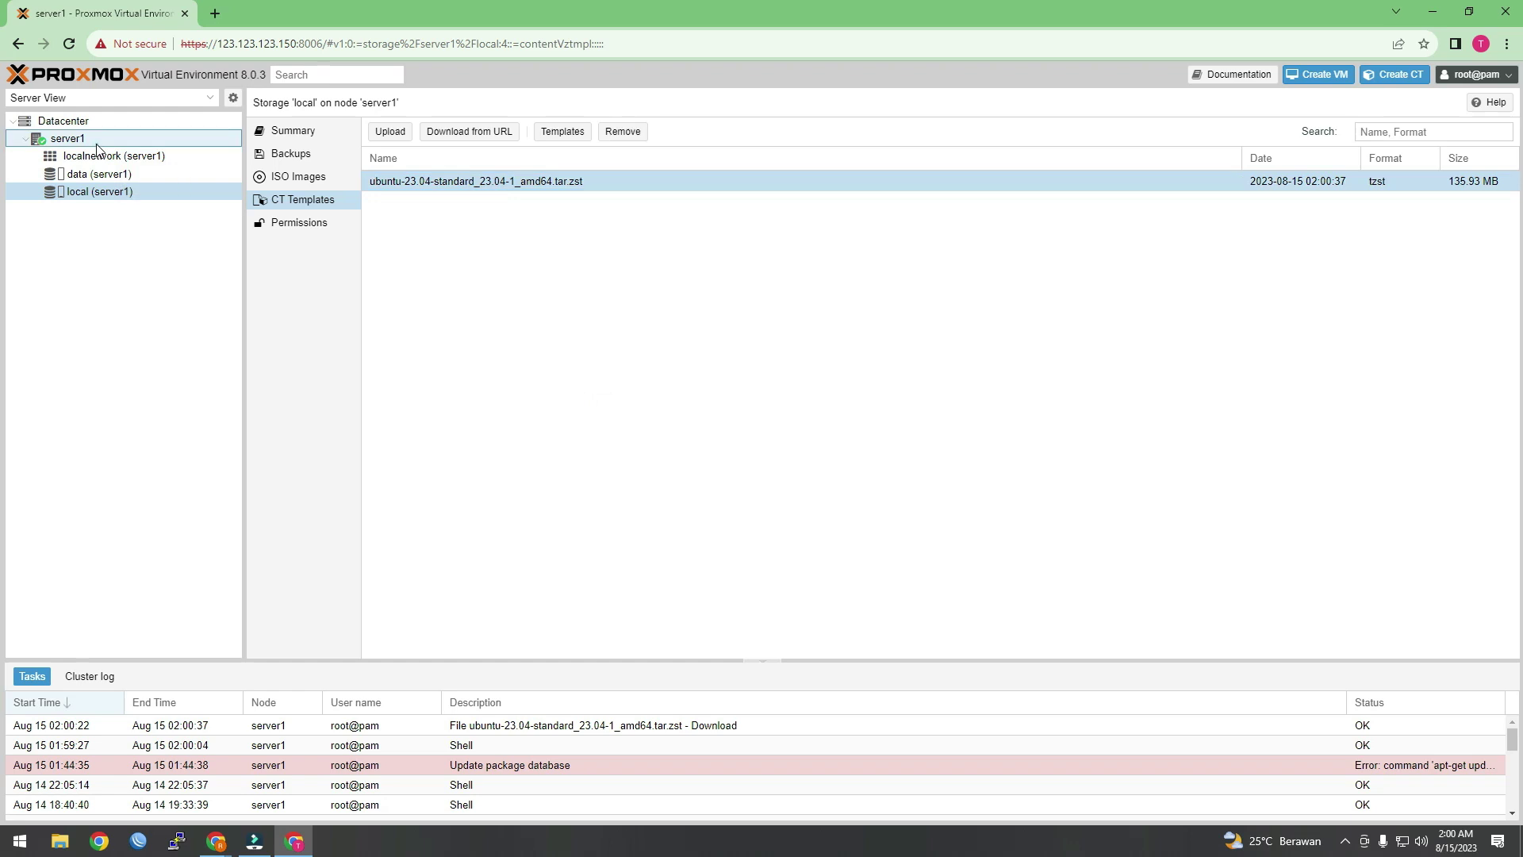
click(1415, 76)
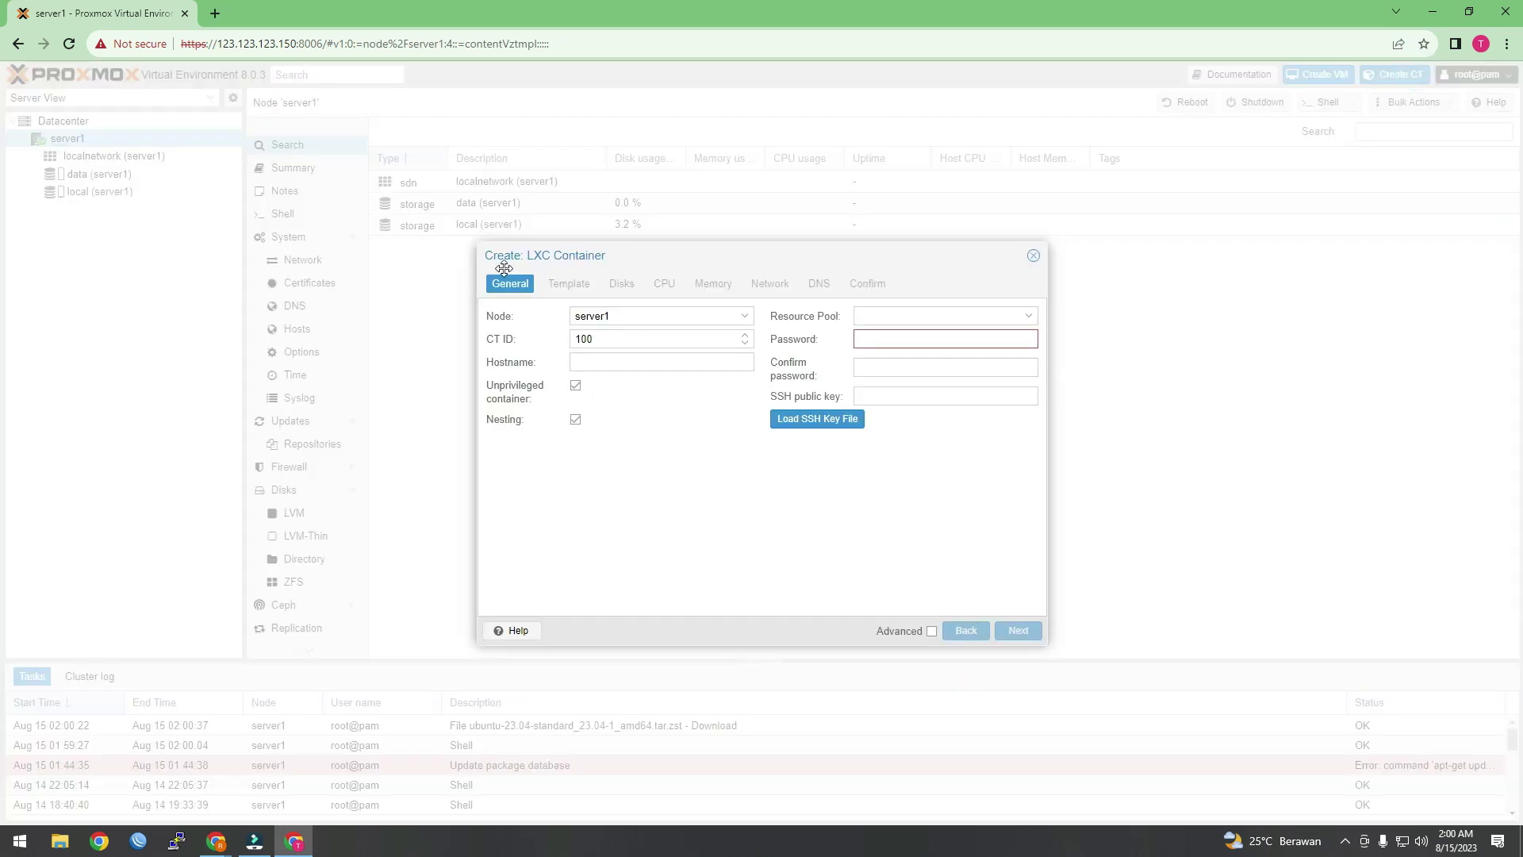
click(643, 315)
click(641, 314)
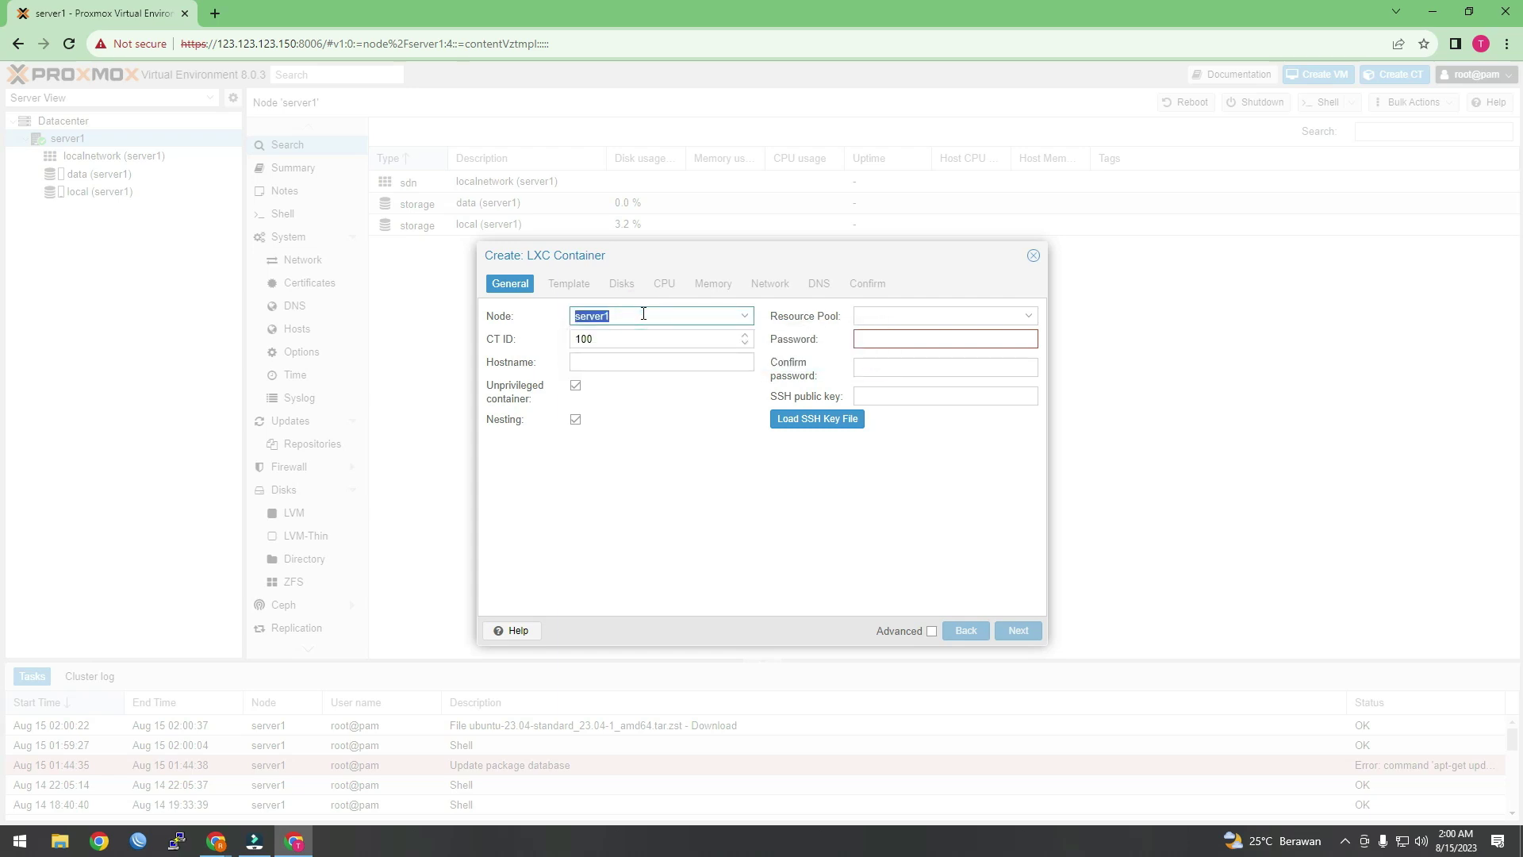
click(611, 362)
text(Pihole)
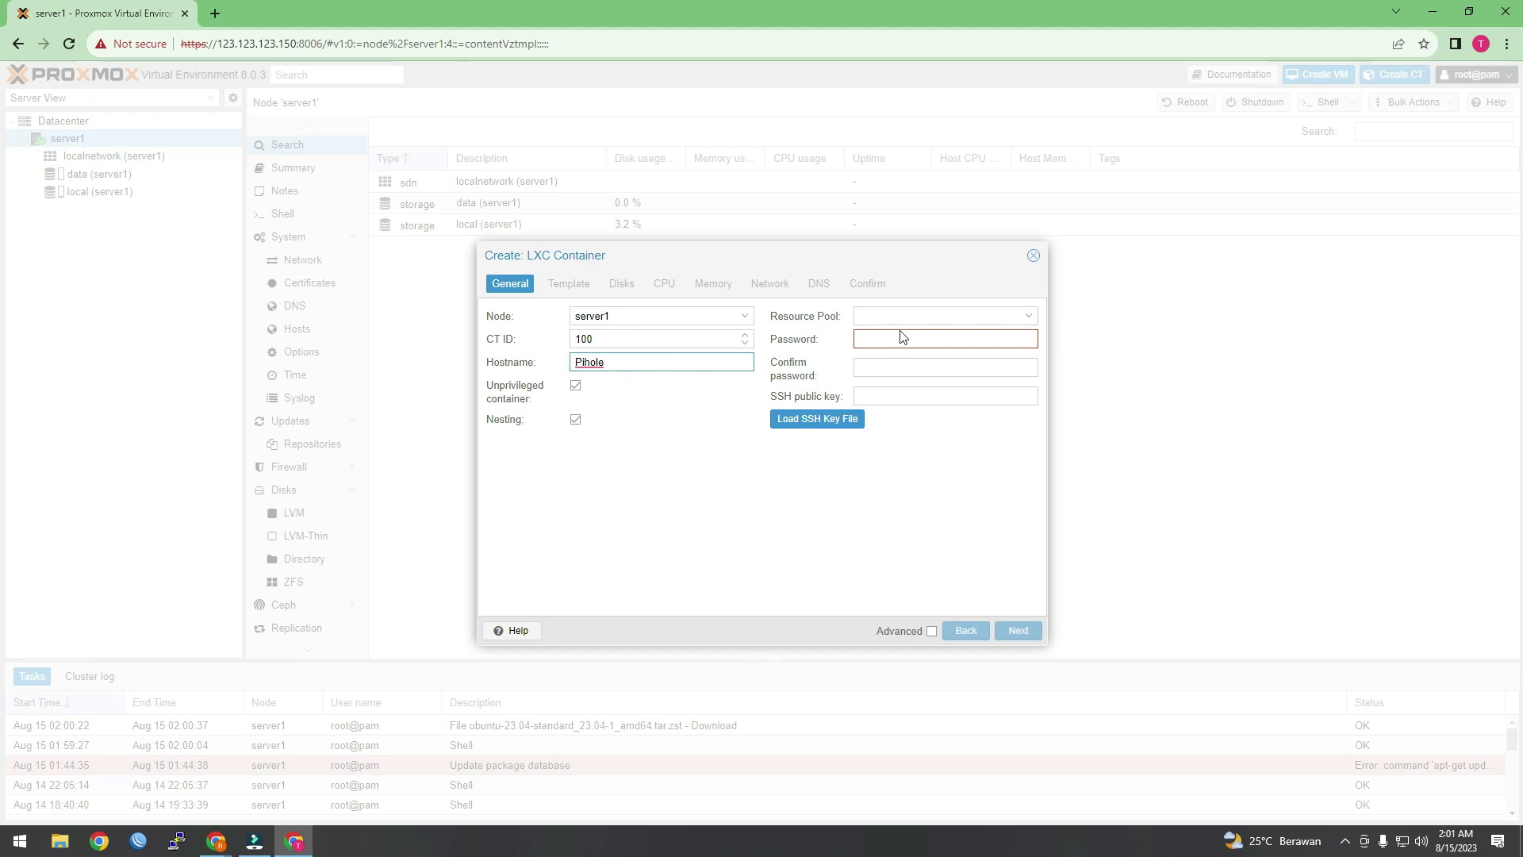
Step: Enter and confirm the container's root password, leave the resource pool empty, and continue to the template settings
click(1022, 315)
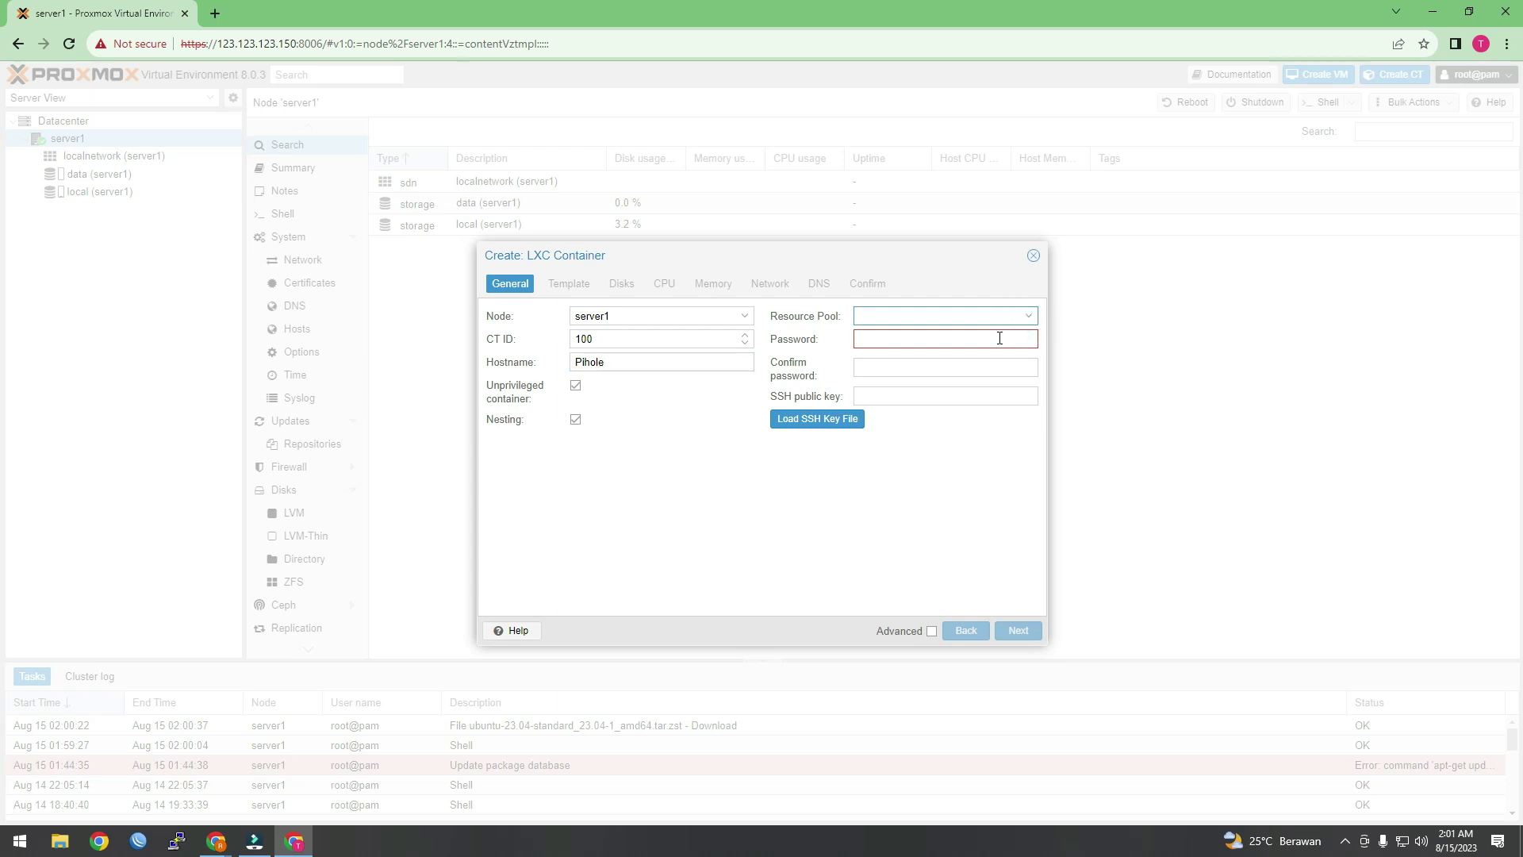
click(997, 338)
text(•••••)
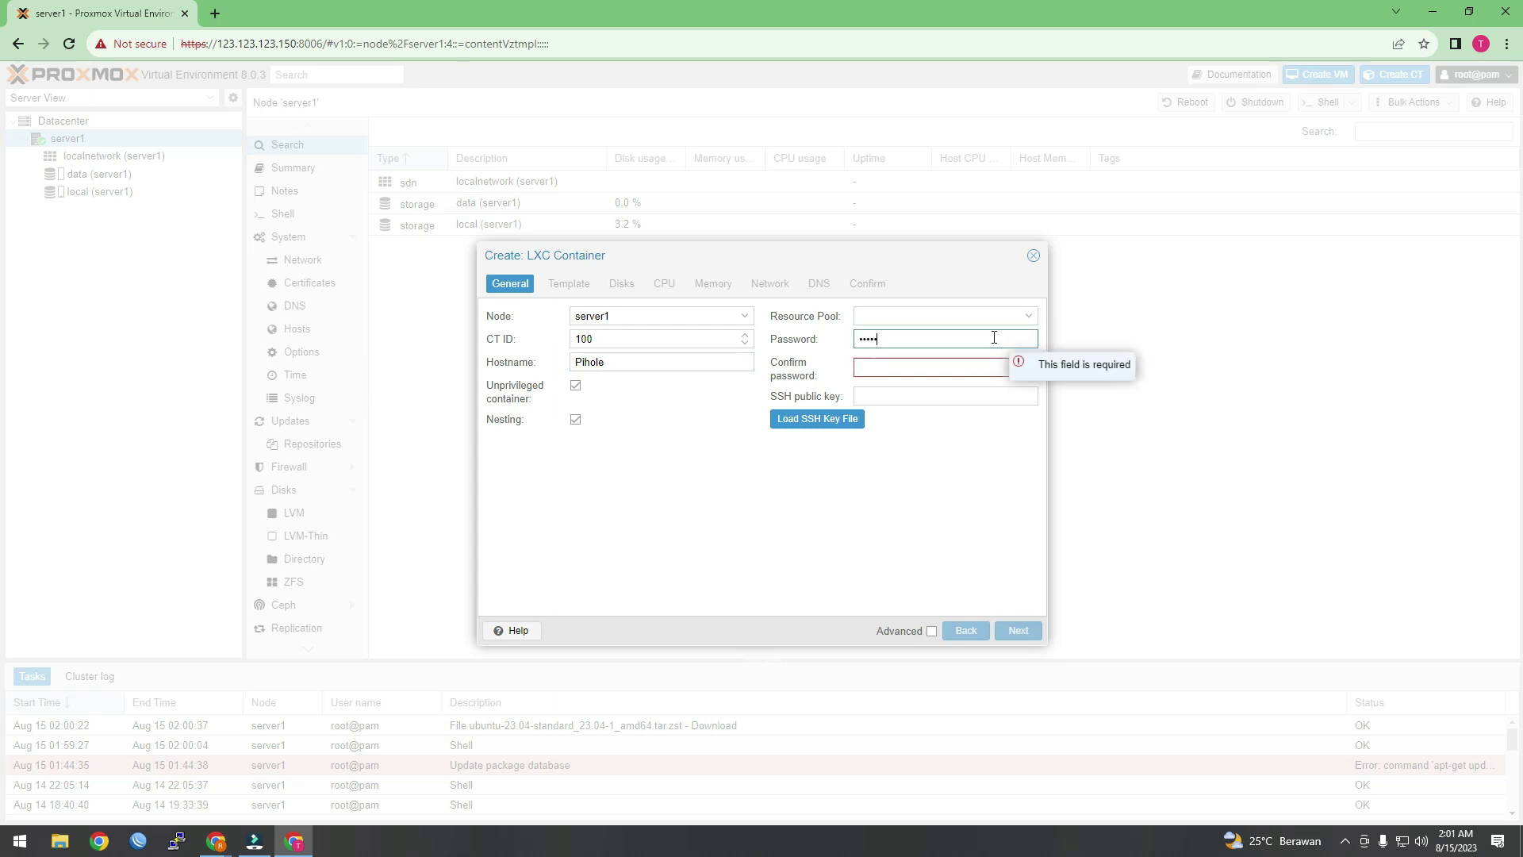
text(•)
key(Tab)
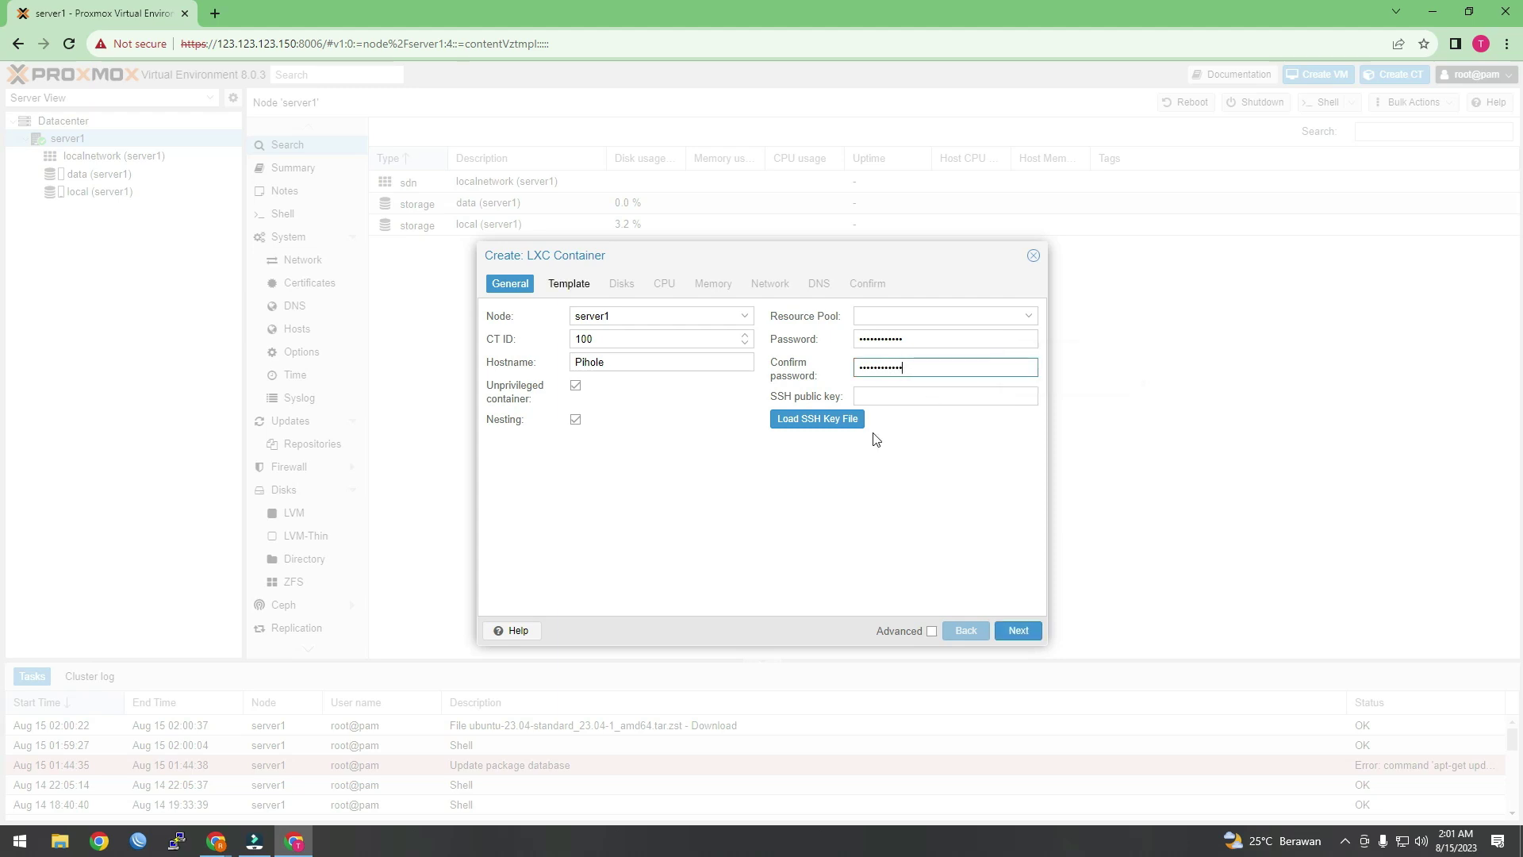
click(1019, 630)
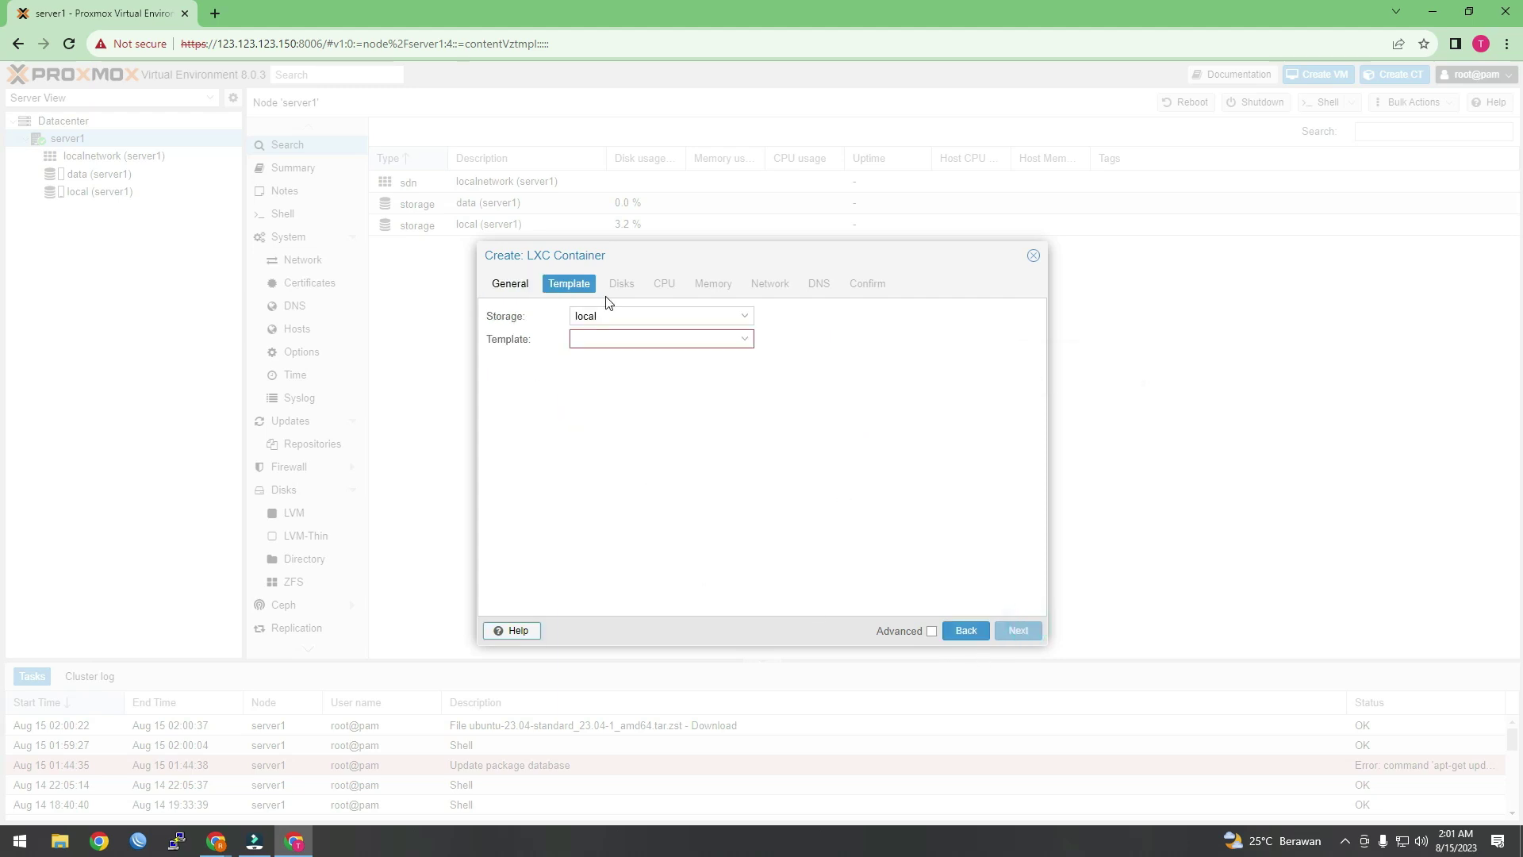
Step: Choose the ubuntu-23.04-standard_23.04-1_amd64.tar.zst template for the container and go to the disk settings
click(745, 338)
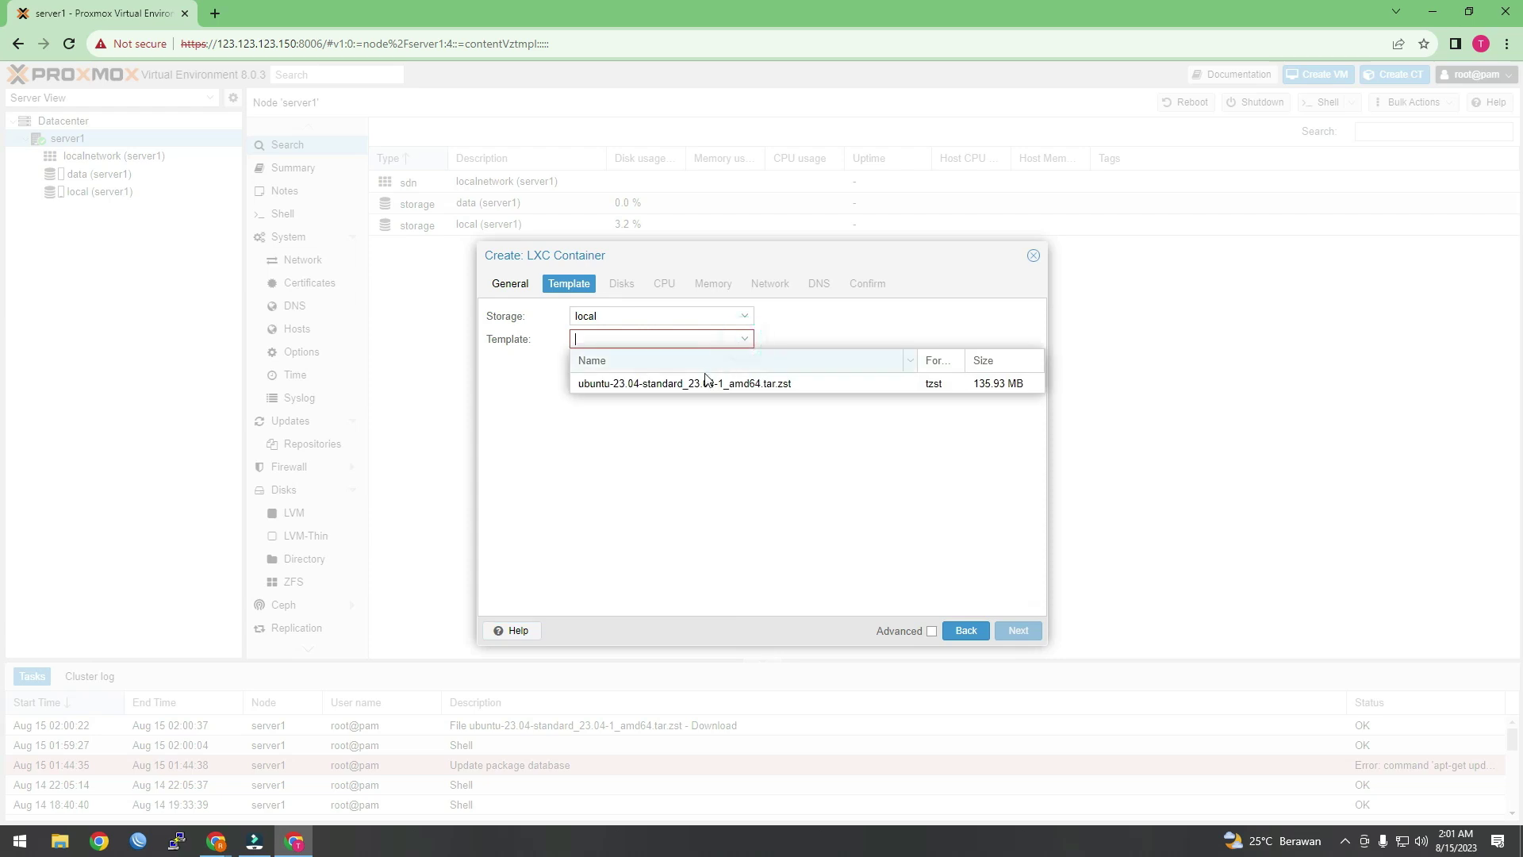
click(692, 384)
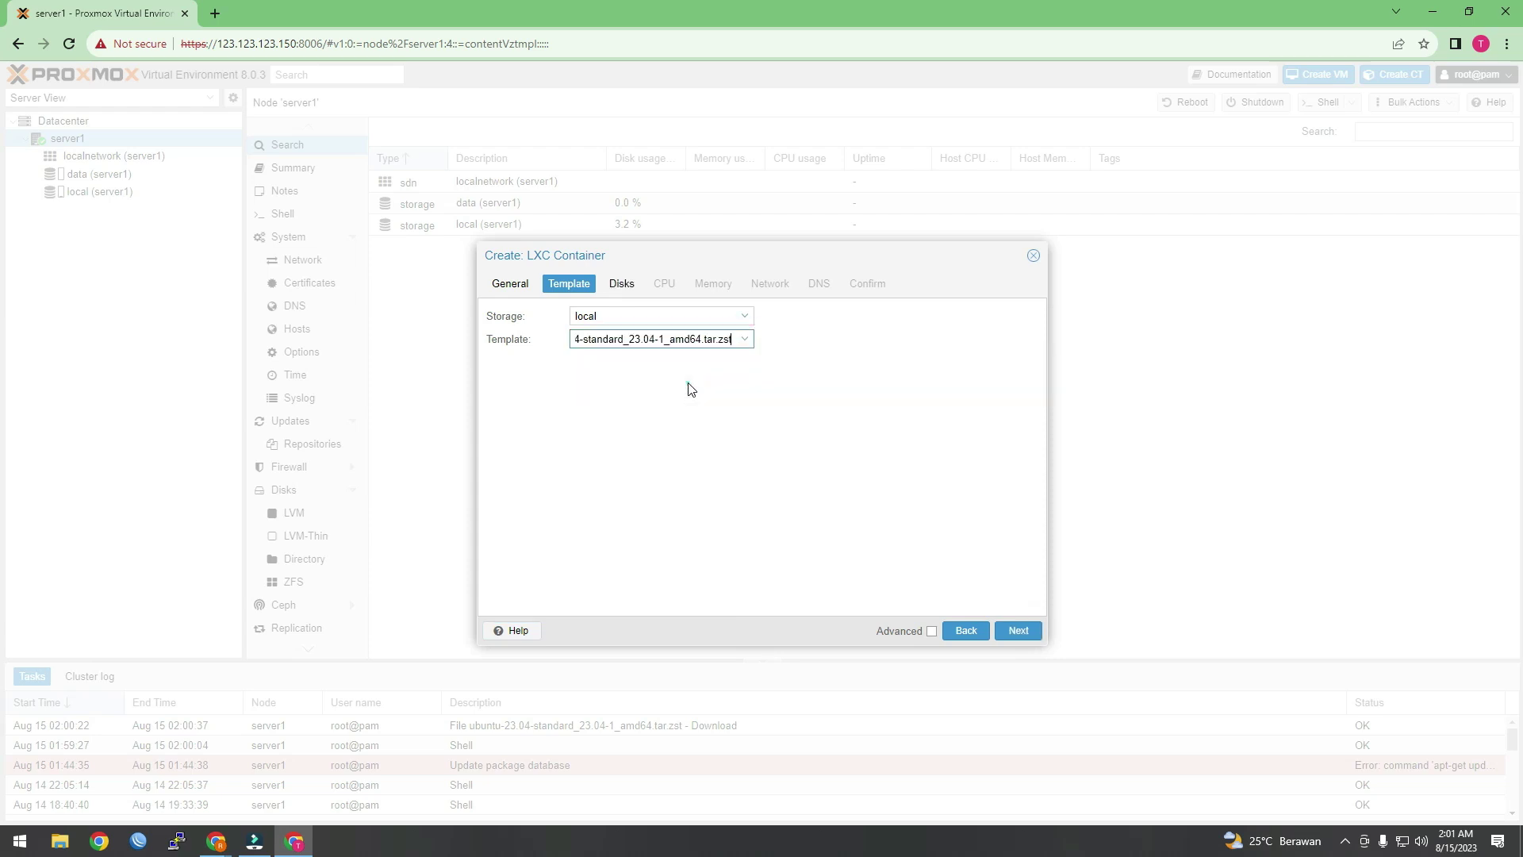
click(624, 290)
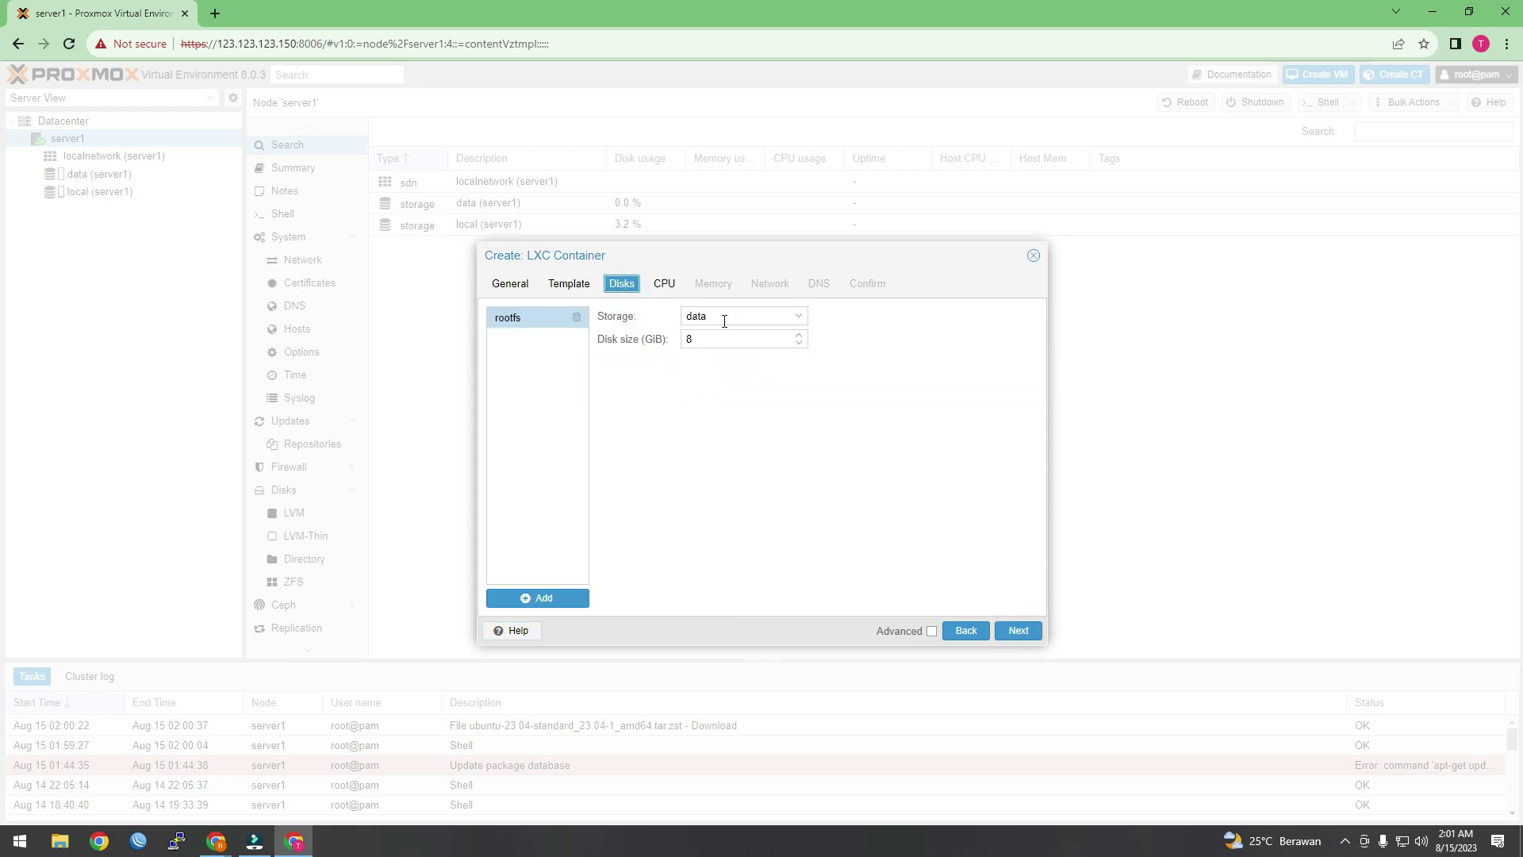
Step: Set the container's root disk size to 40 GiB and continue to the CPU settings
drag(715, 340, 670, 346)
text(40)
drag(719, 333, 653, 356)
click(731, 436)
click(1025, 634)
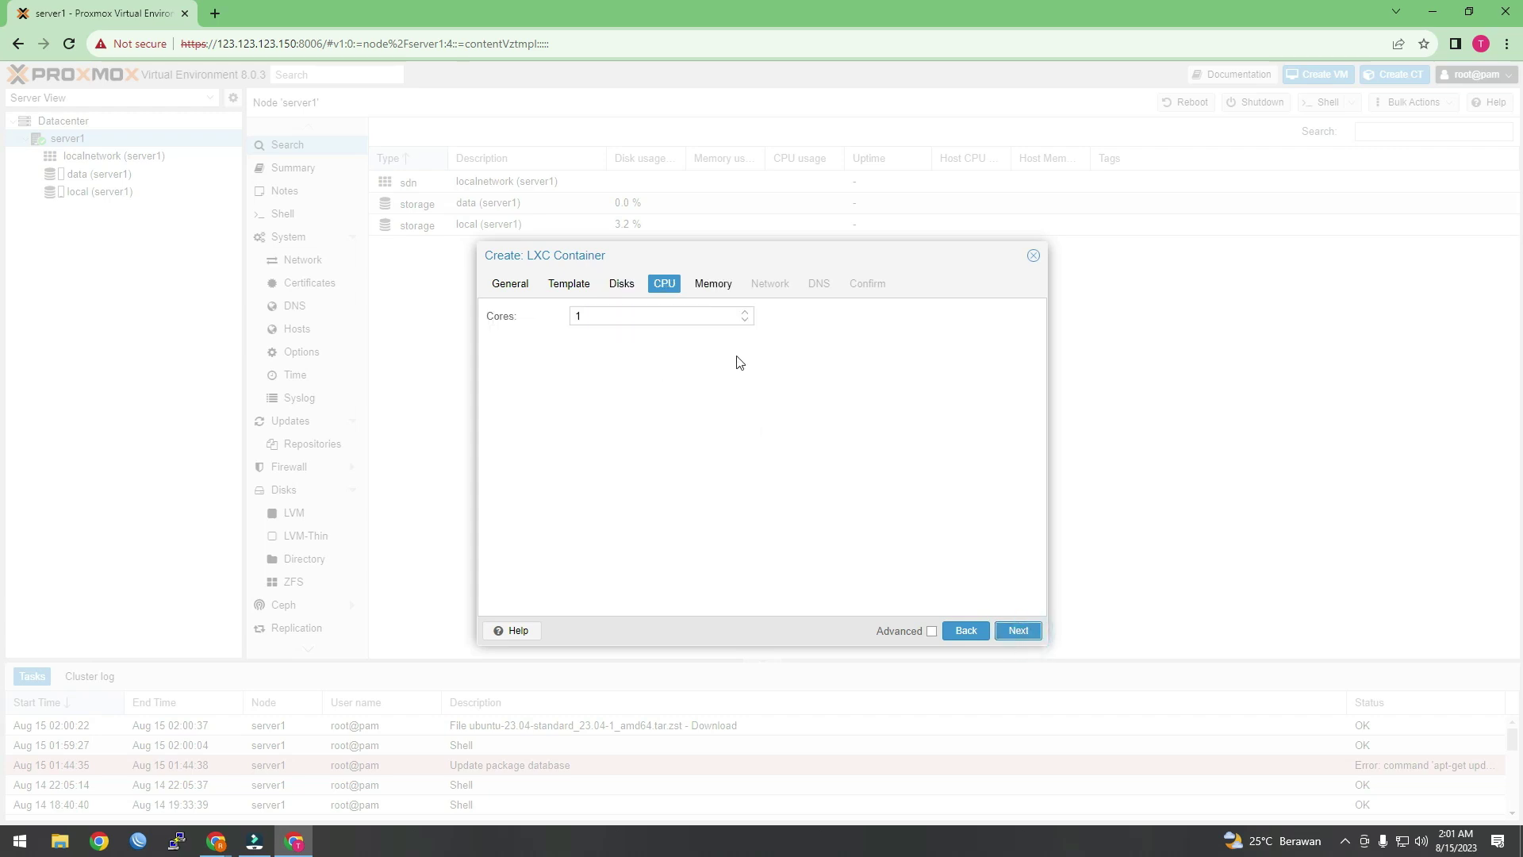
Step: Allocate 2 CPU cores and 2048 MiB of memory to the container
click(744, 311)
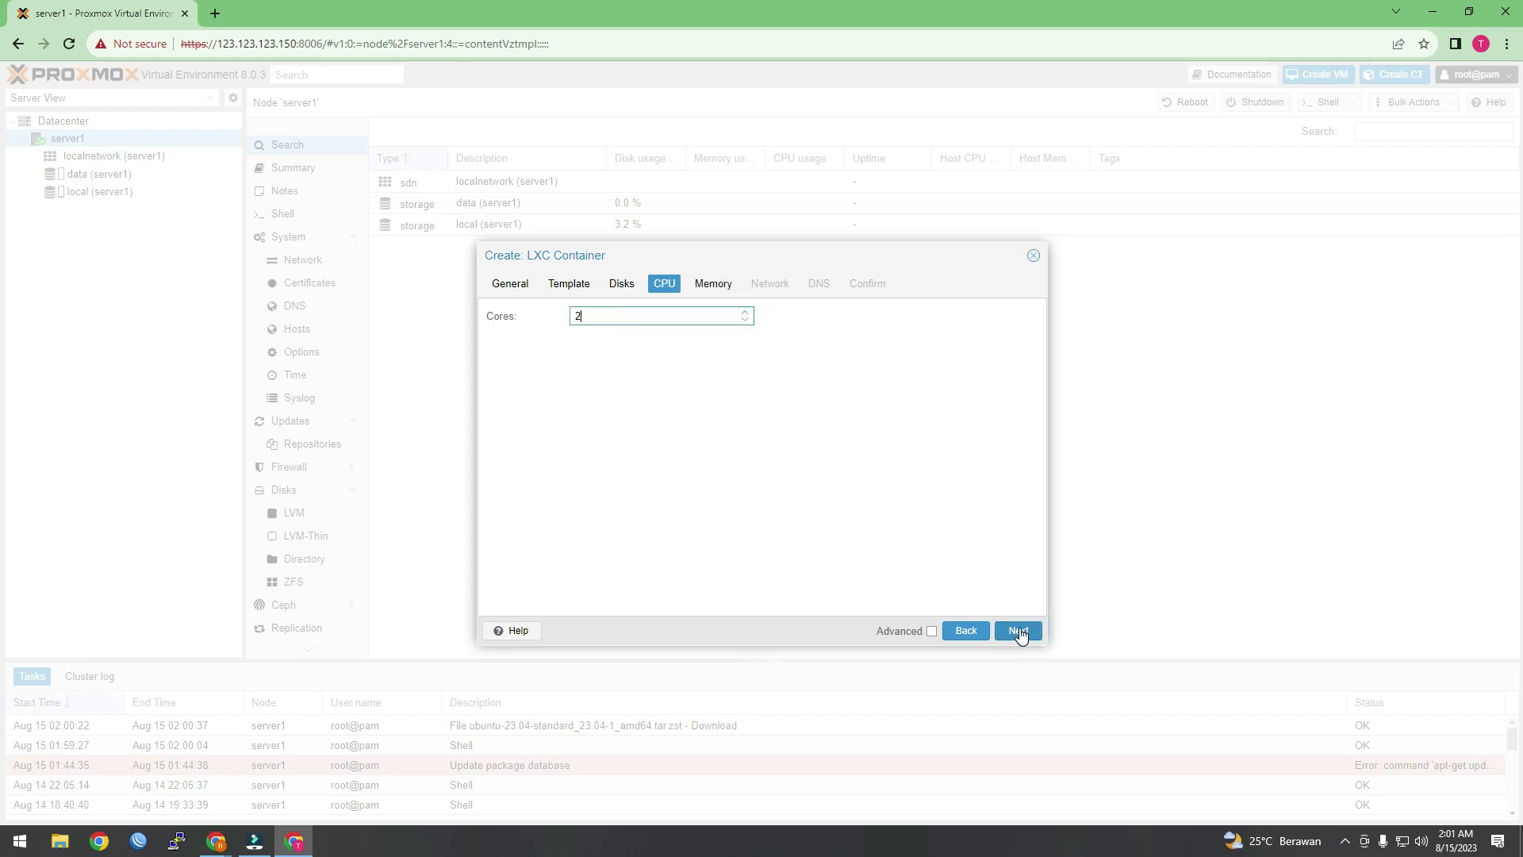
click(1019, 632)
double_click(629, 317)
text(2048)
key(Tab)
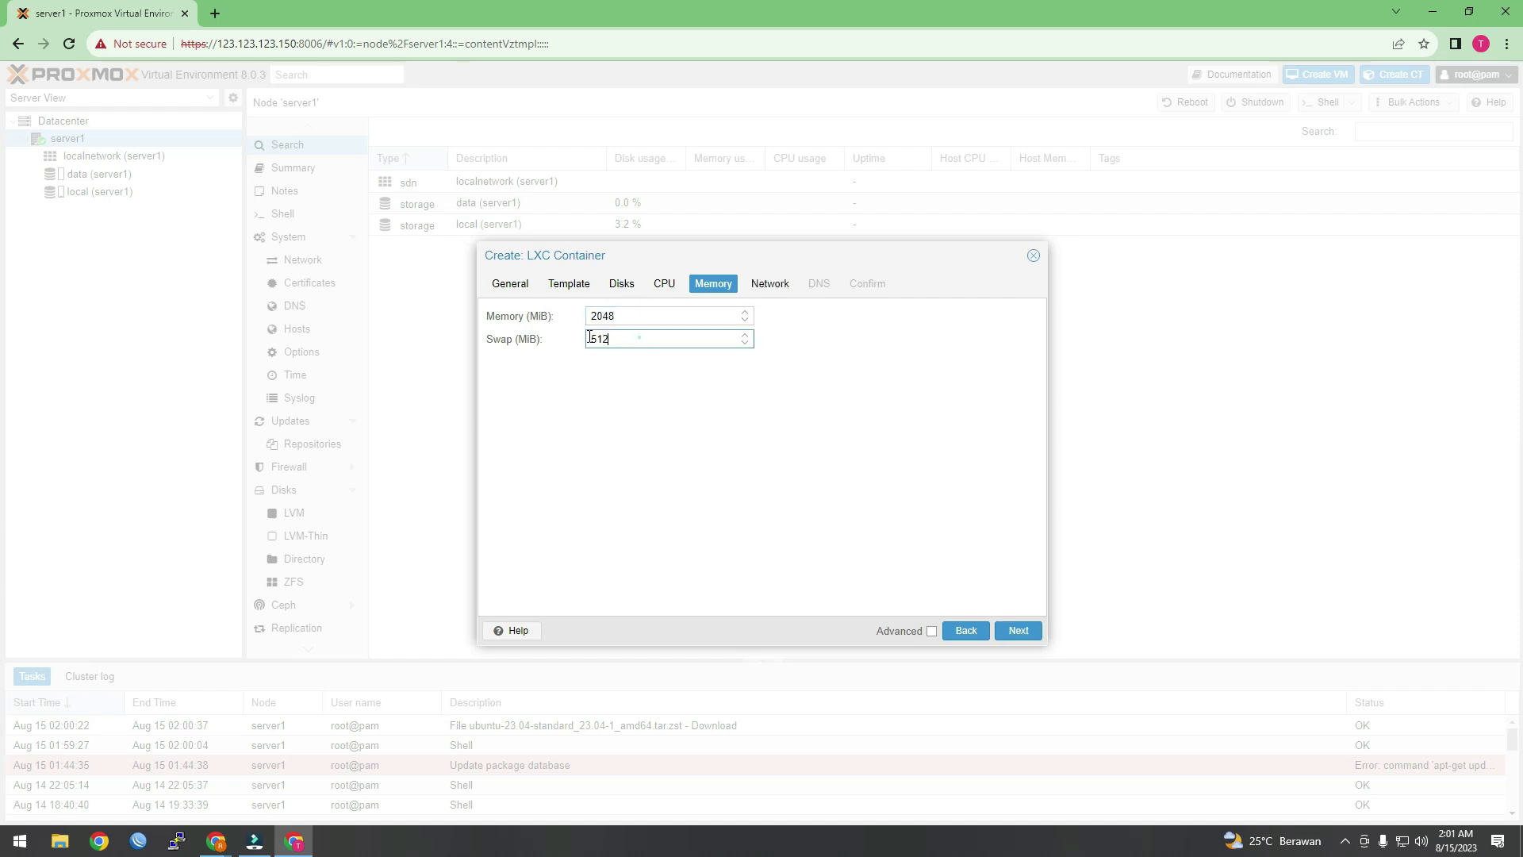
Step: Set the container's swap to 2048 MiB and assign eth0 the static IPv4 address 123.123.123.151/24
text(2048)
click(1019, 631)
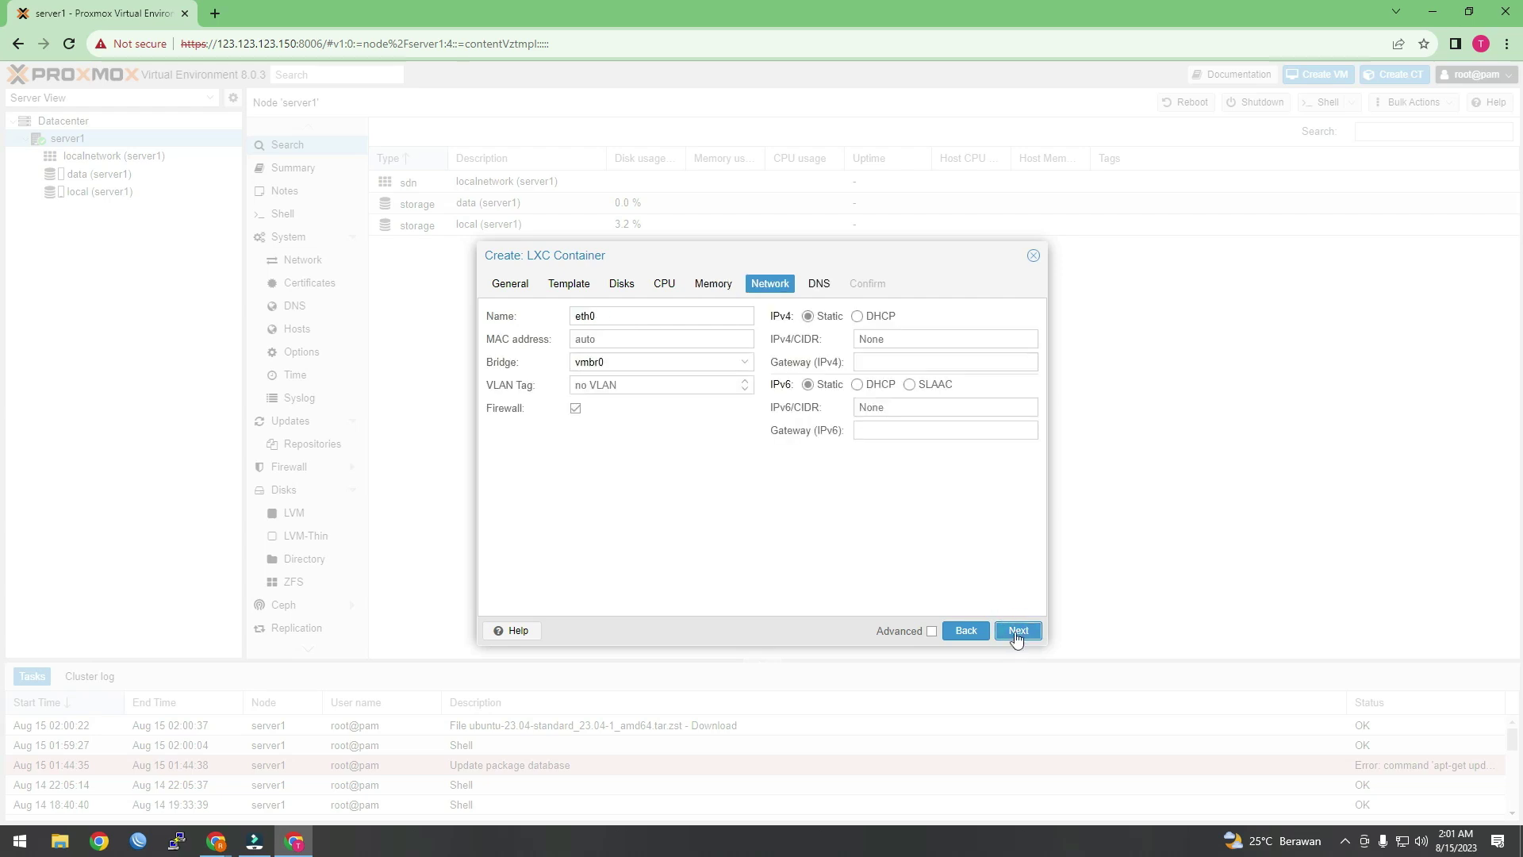
click(901, 341)
text(123.12)
key(Tab)
click(970, 337)
text(/24)
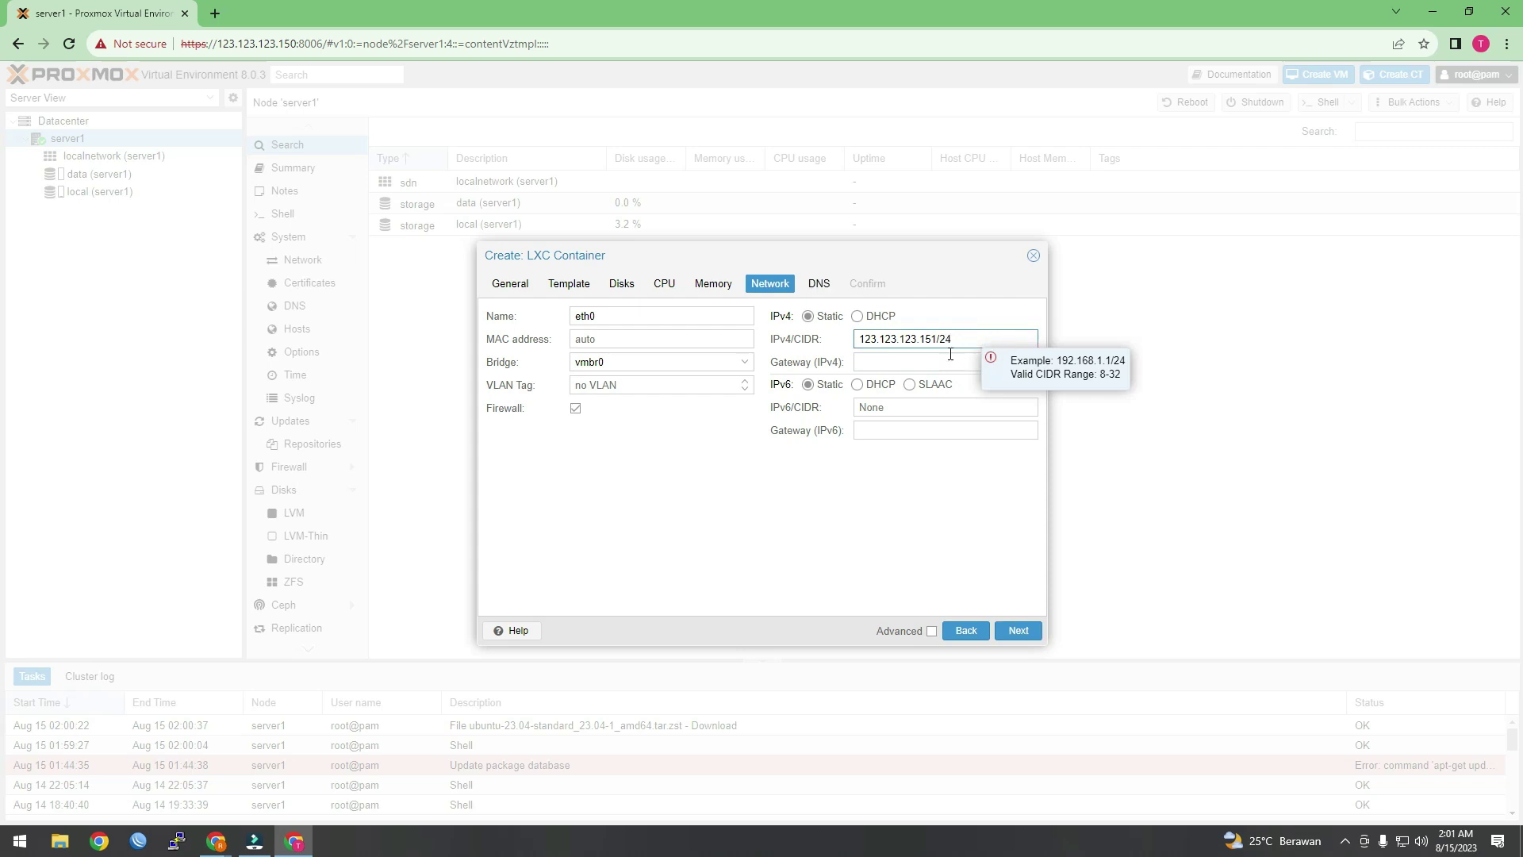
Step: Set the container's IPv4 gateway to 123.123.123.1 and continue to the DNS settings
click(944, 361)
text(123.123.123)
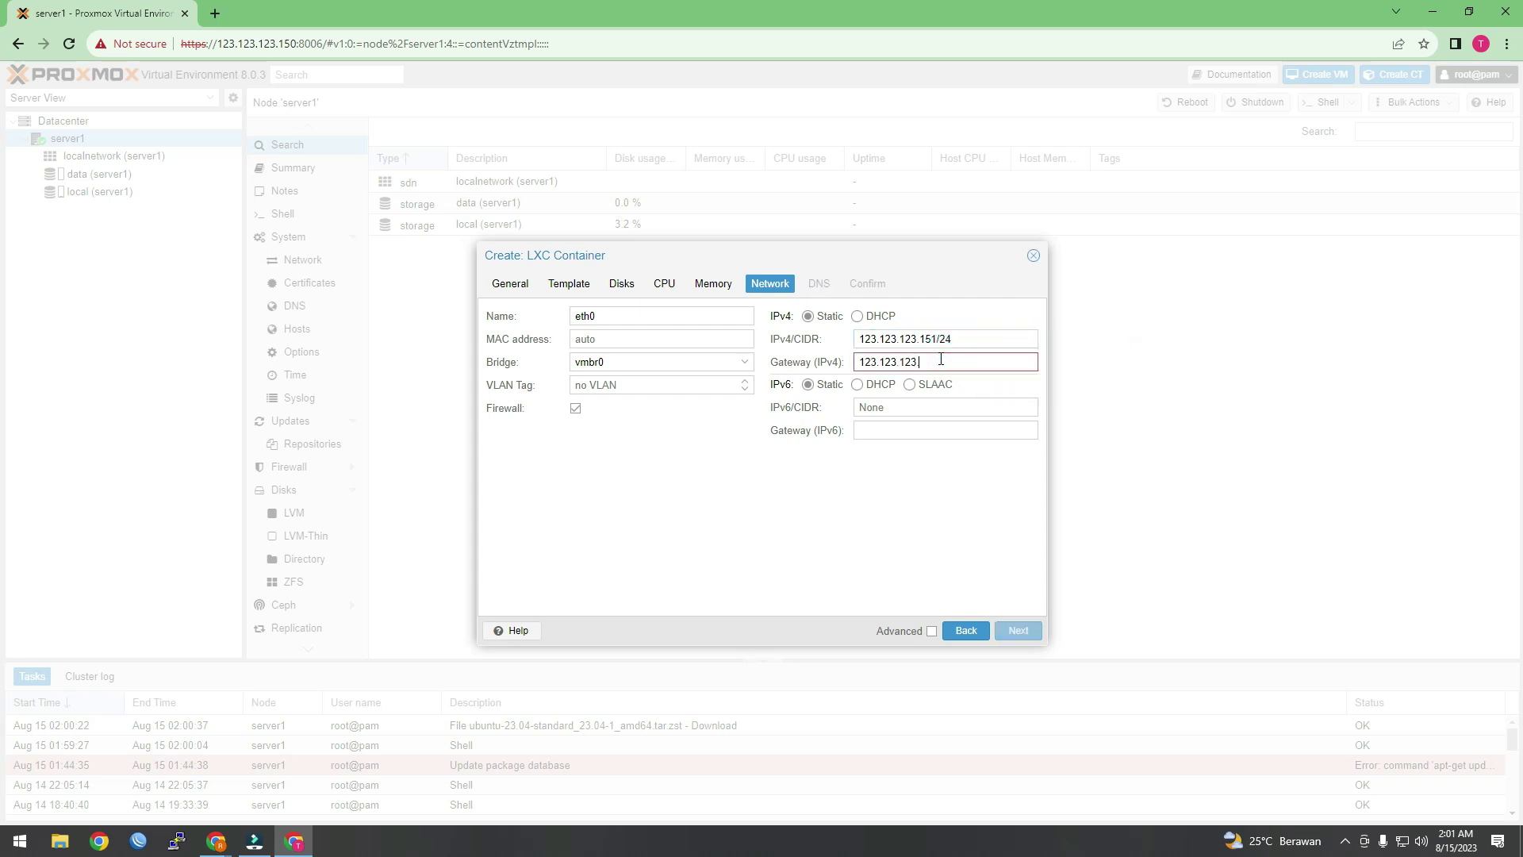
text(.1)
click(881, 492)
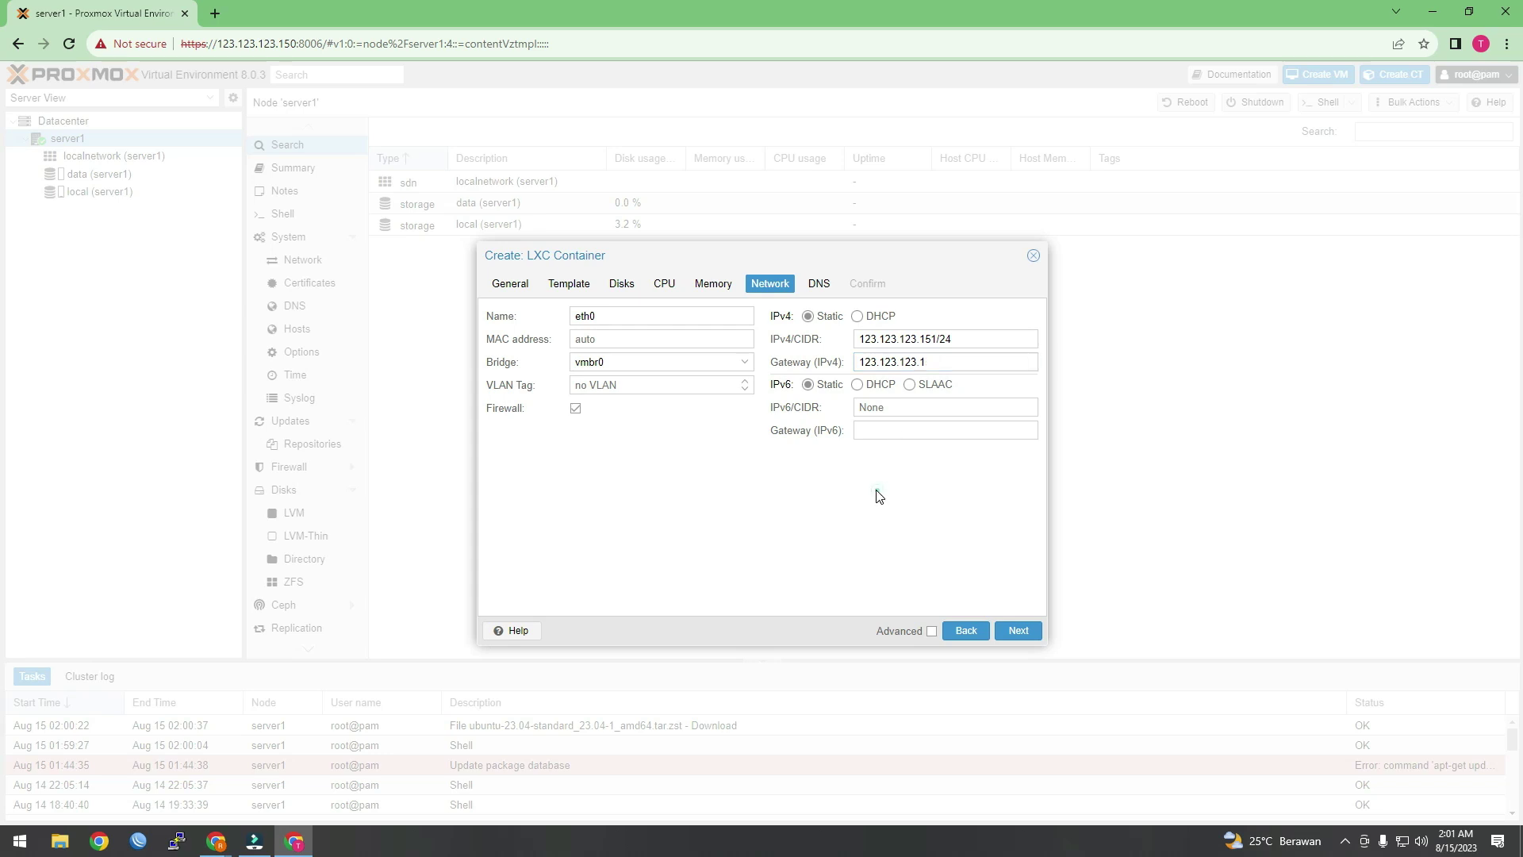
click(1017, 631)
Step: Set the DNS domain to 123.123.123.1 and the DNS server to 1.1.1.1, and continue to the confirmation page
click(680, 319)
text(123.123.123)
key(Tab)
text(1.1.1.1)
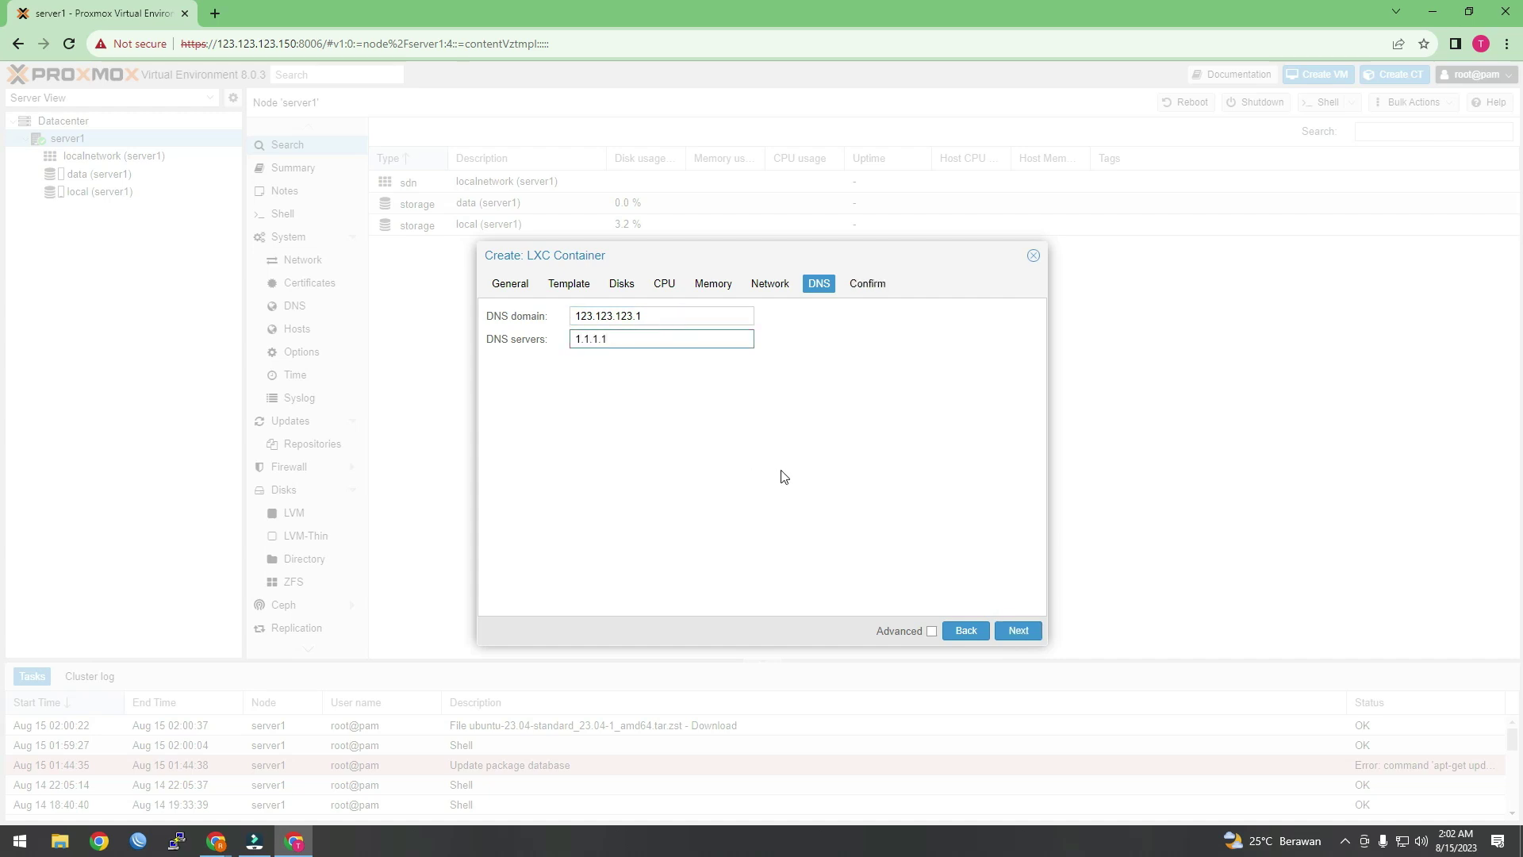
click(1018, 631)
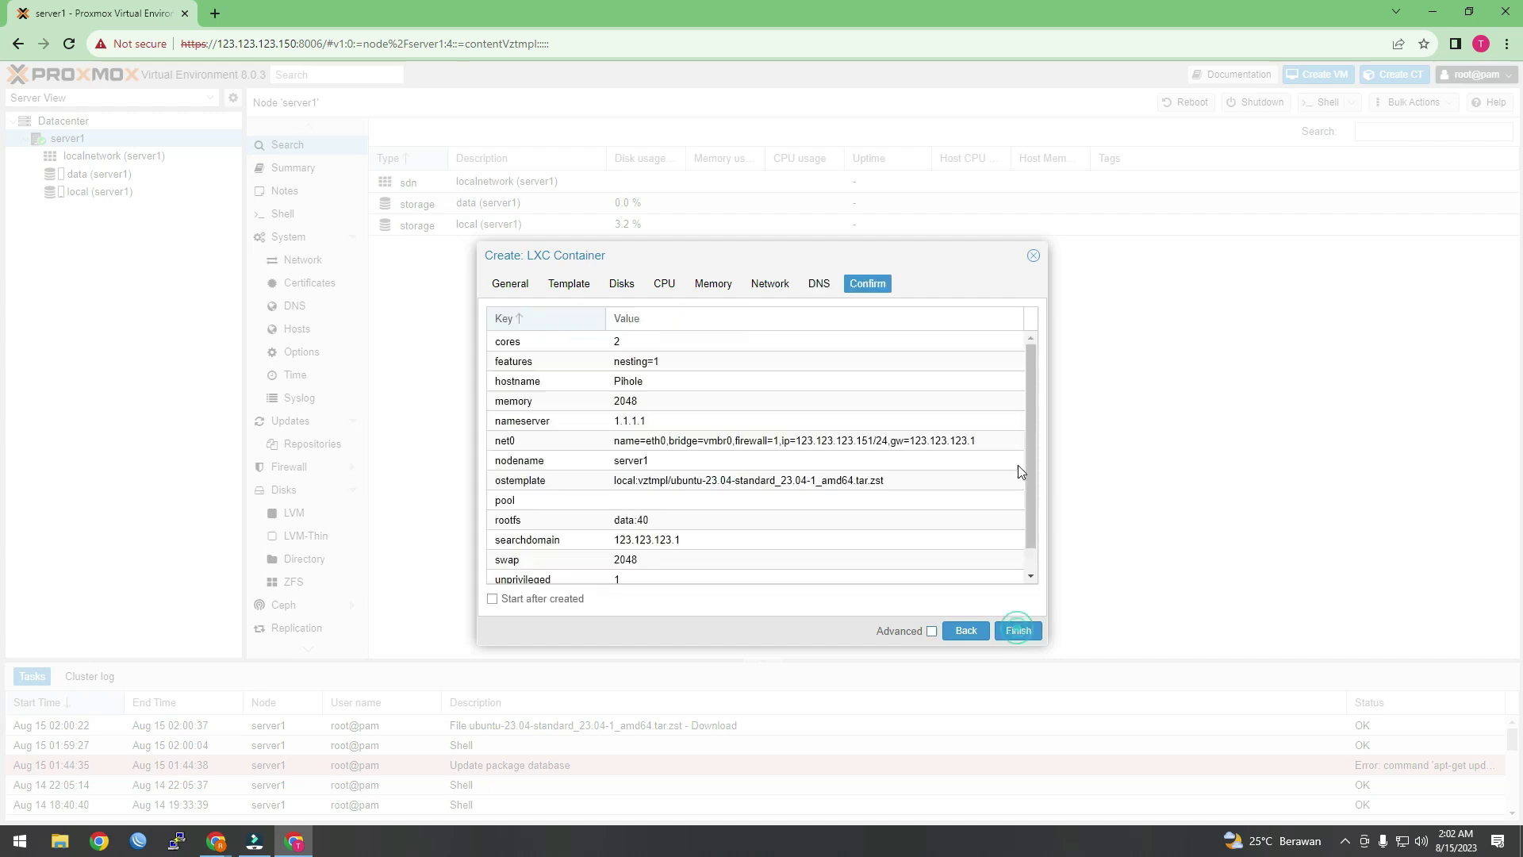
Step: Create the container after reviewing its settings, and check the output and status of the creation task
drag(1030, 390, 1038, 471)
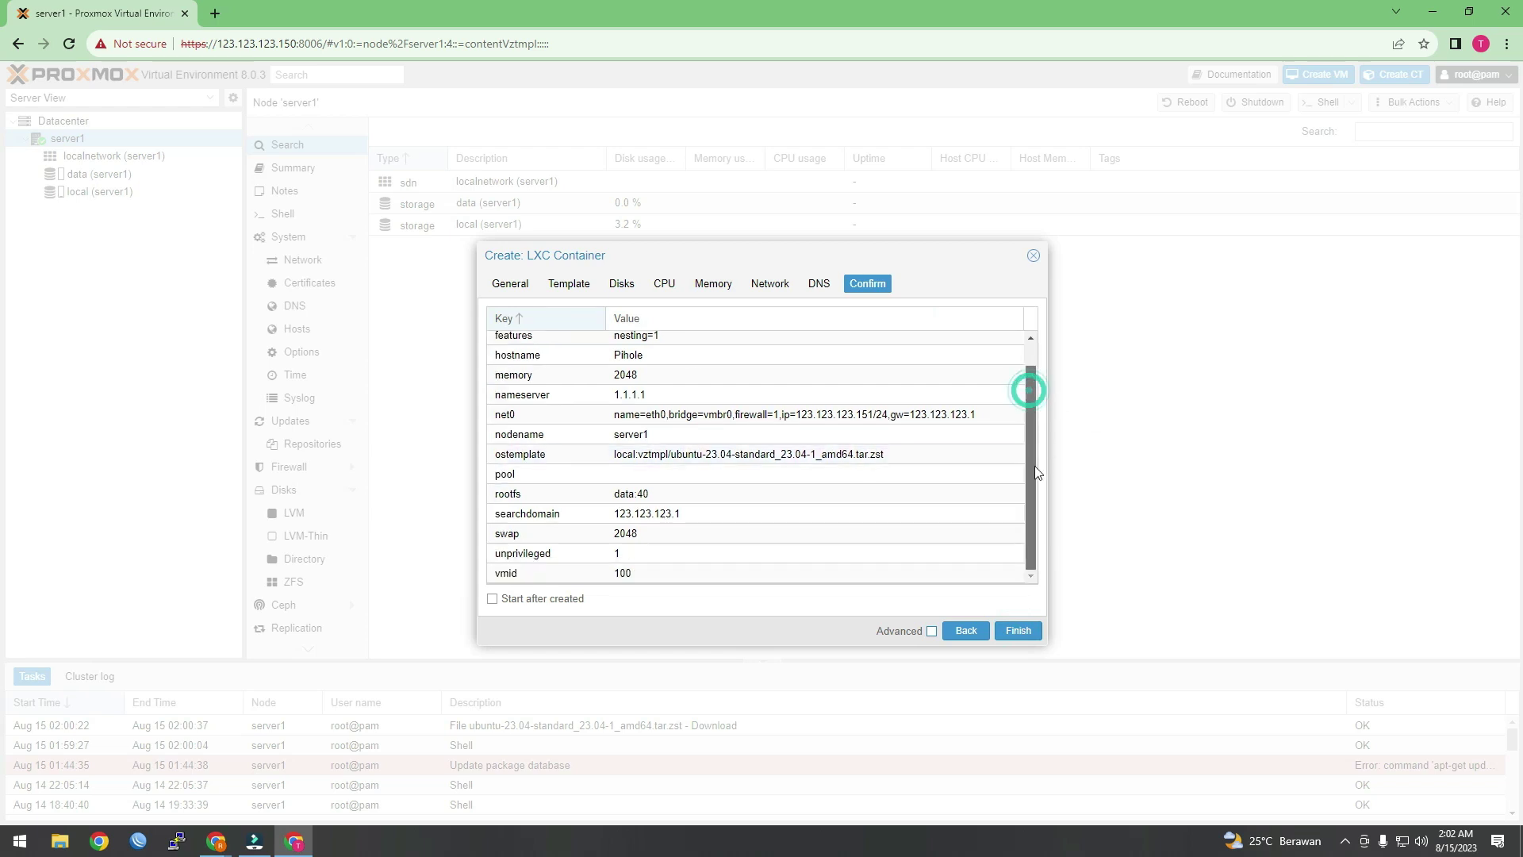
click(1024, 630)
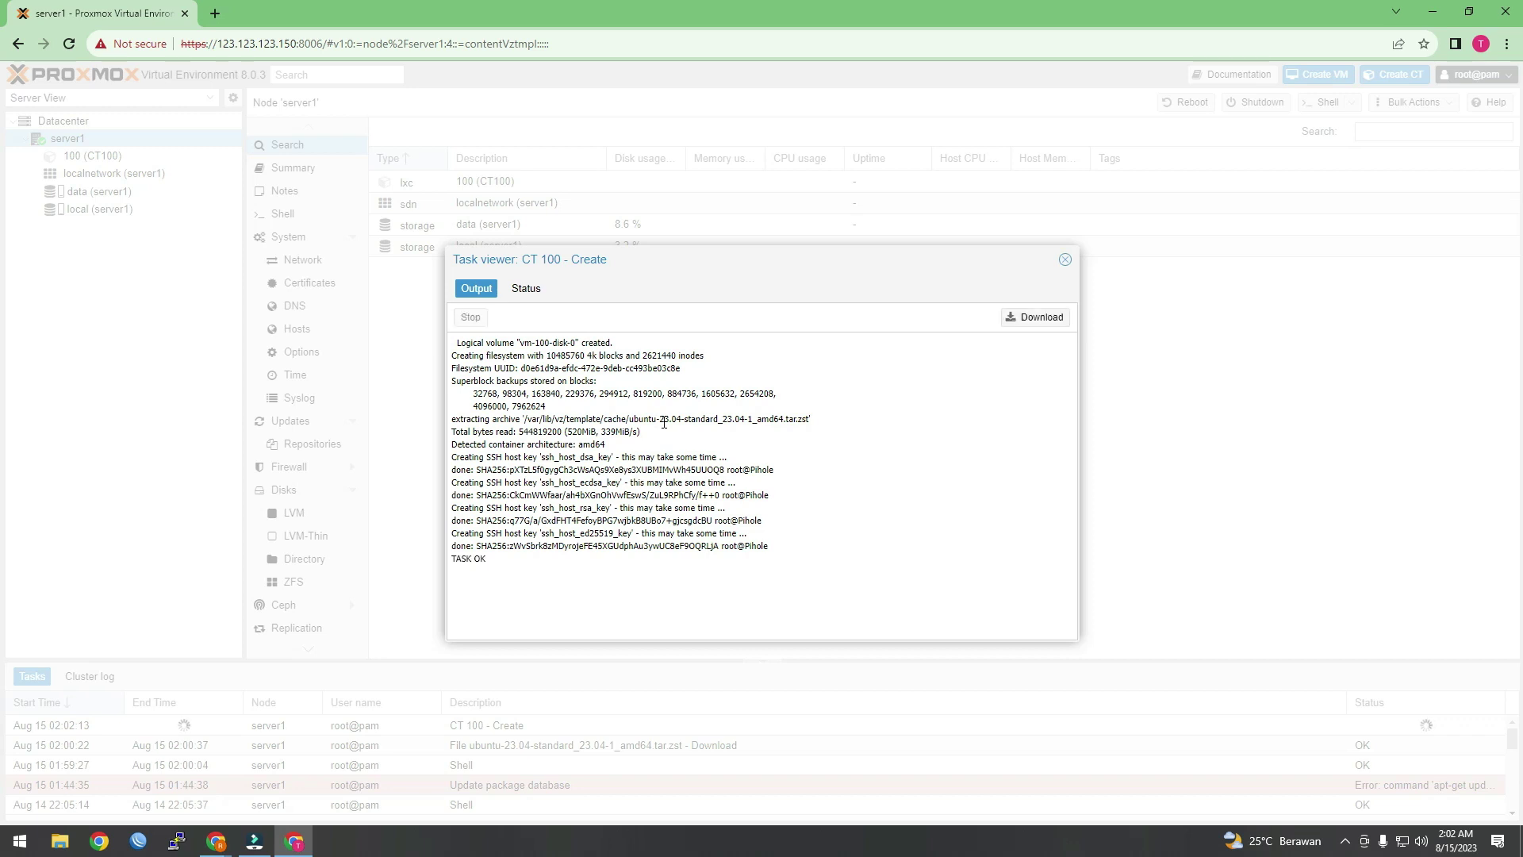
drag(479, 574, 462, 560)
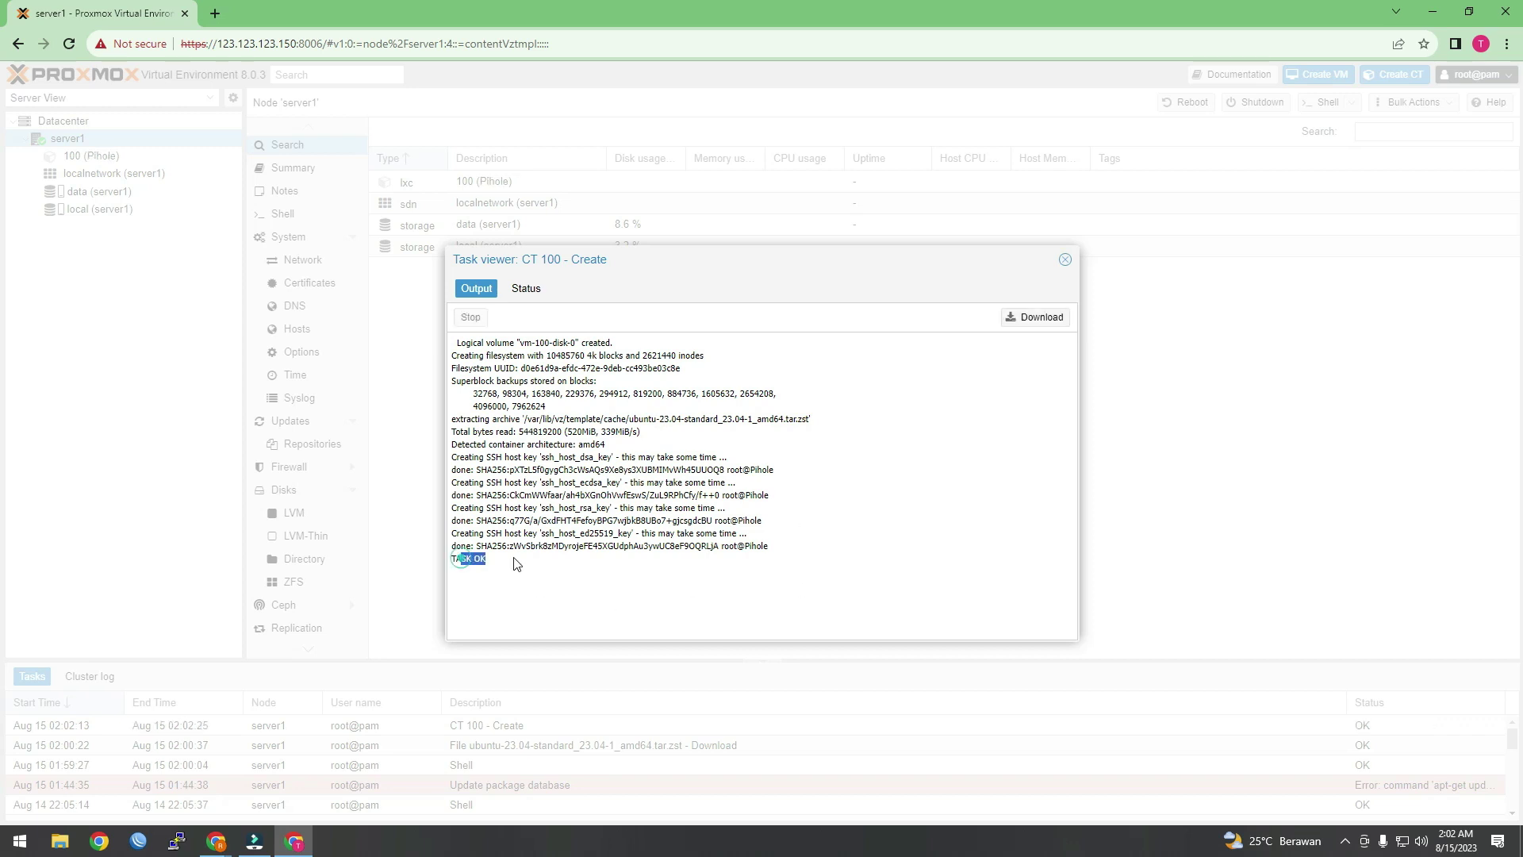
click(527, 289)
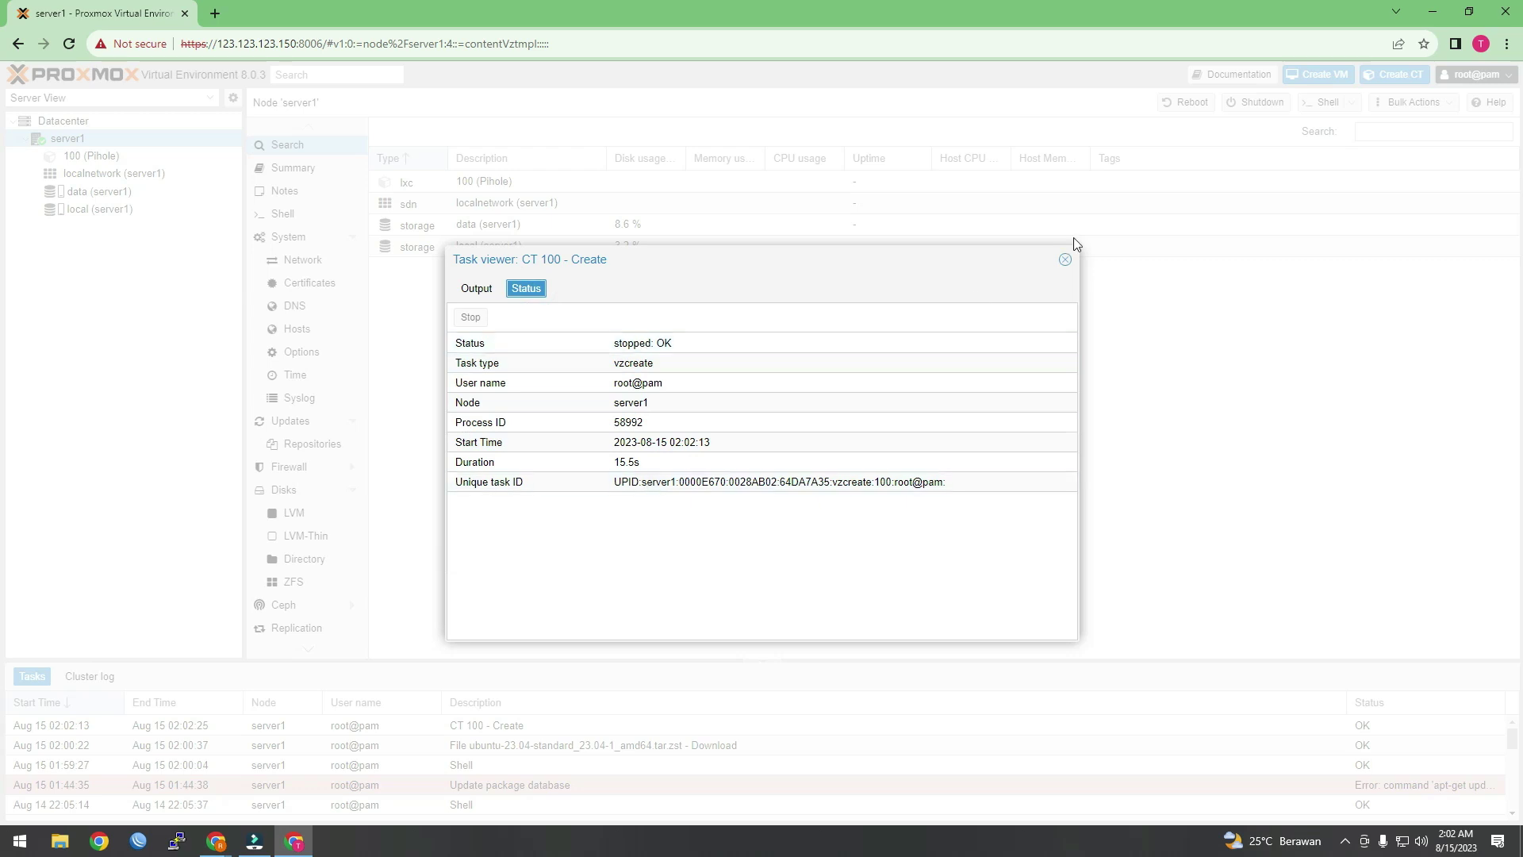
click(1065, 259)
Step: Start the Pihole container and open its console in a separate window over the middle of the page
click(106, 158)
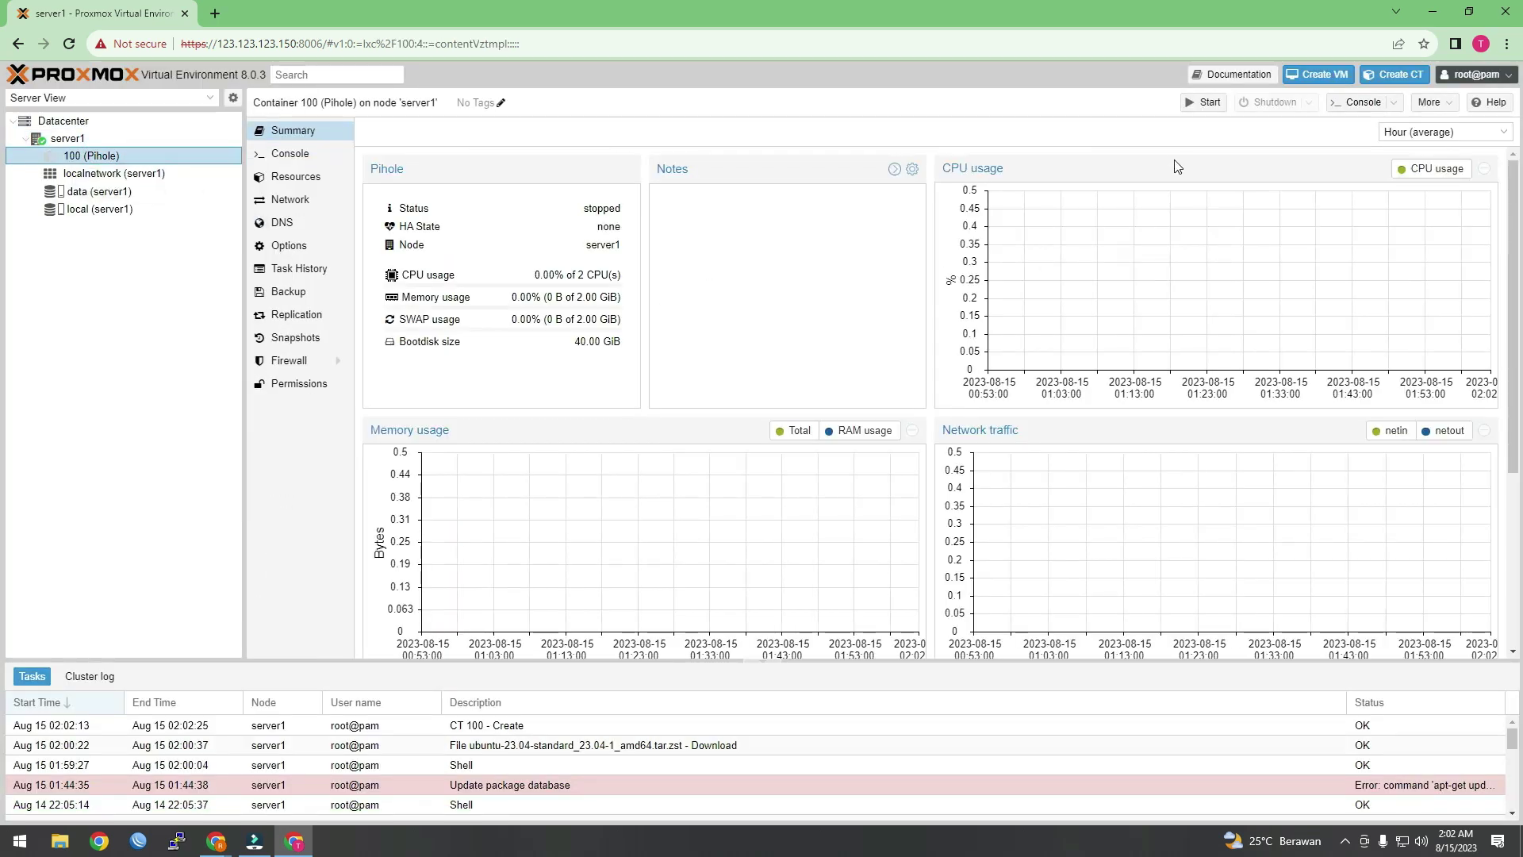
click(1204, 102)
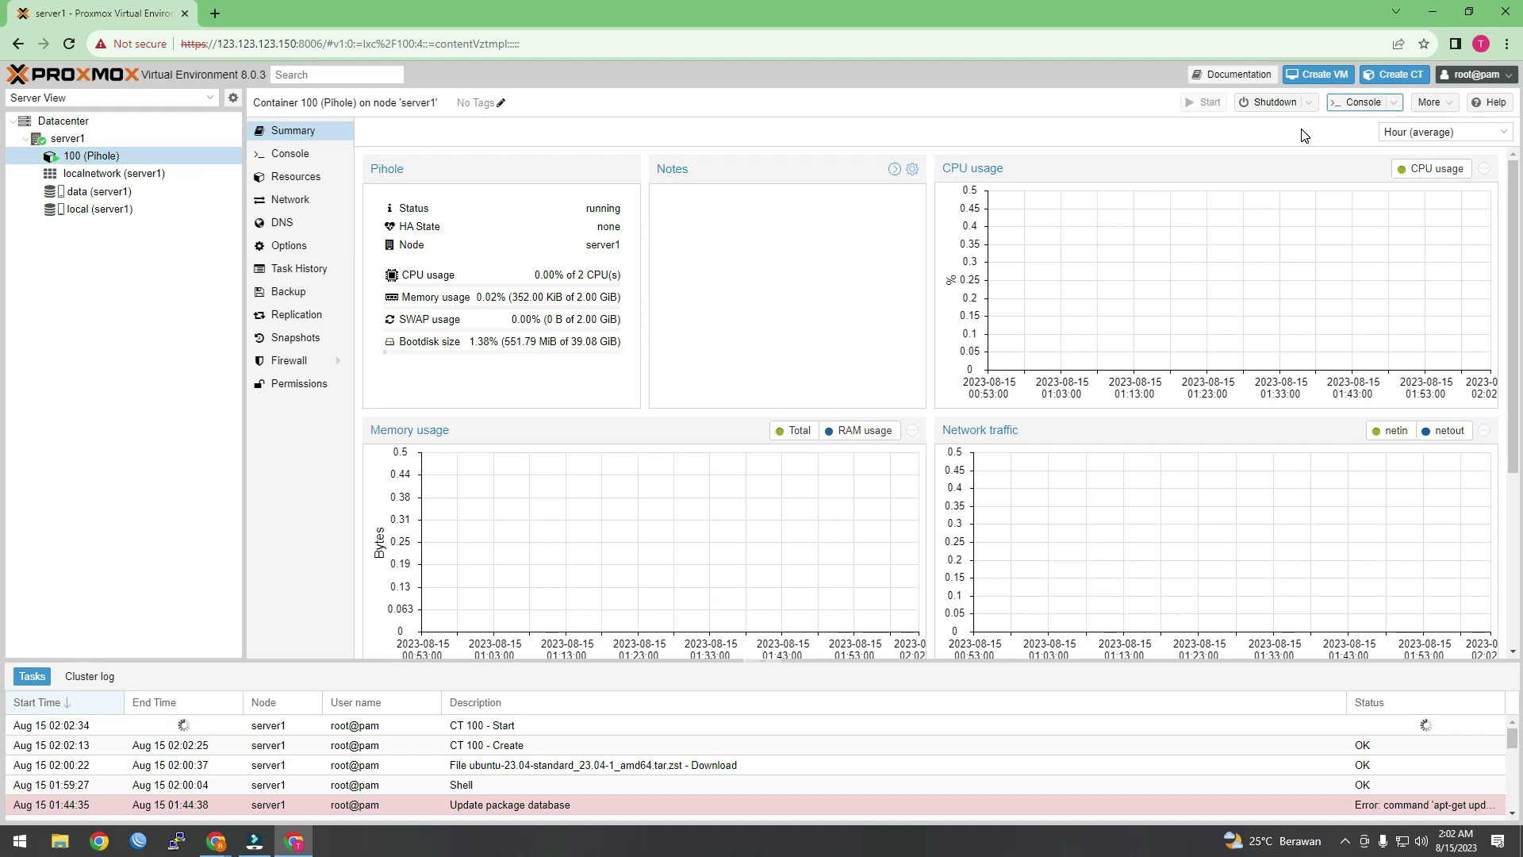
click(1365, 111)
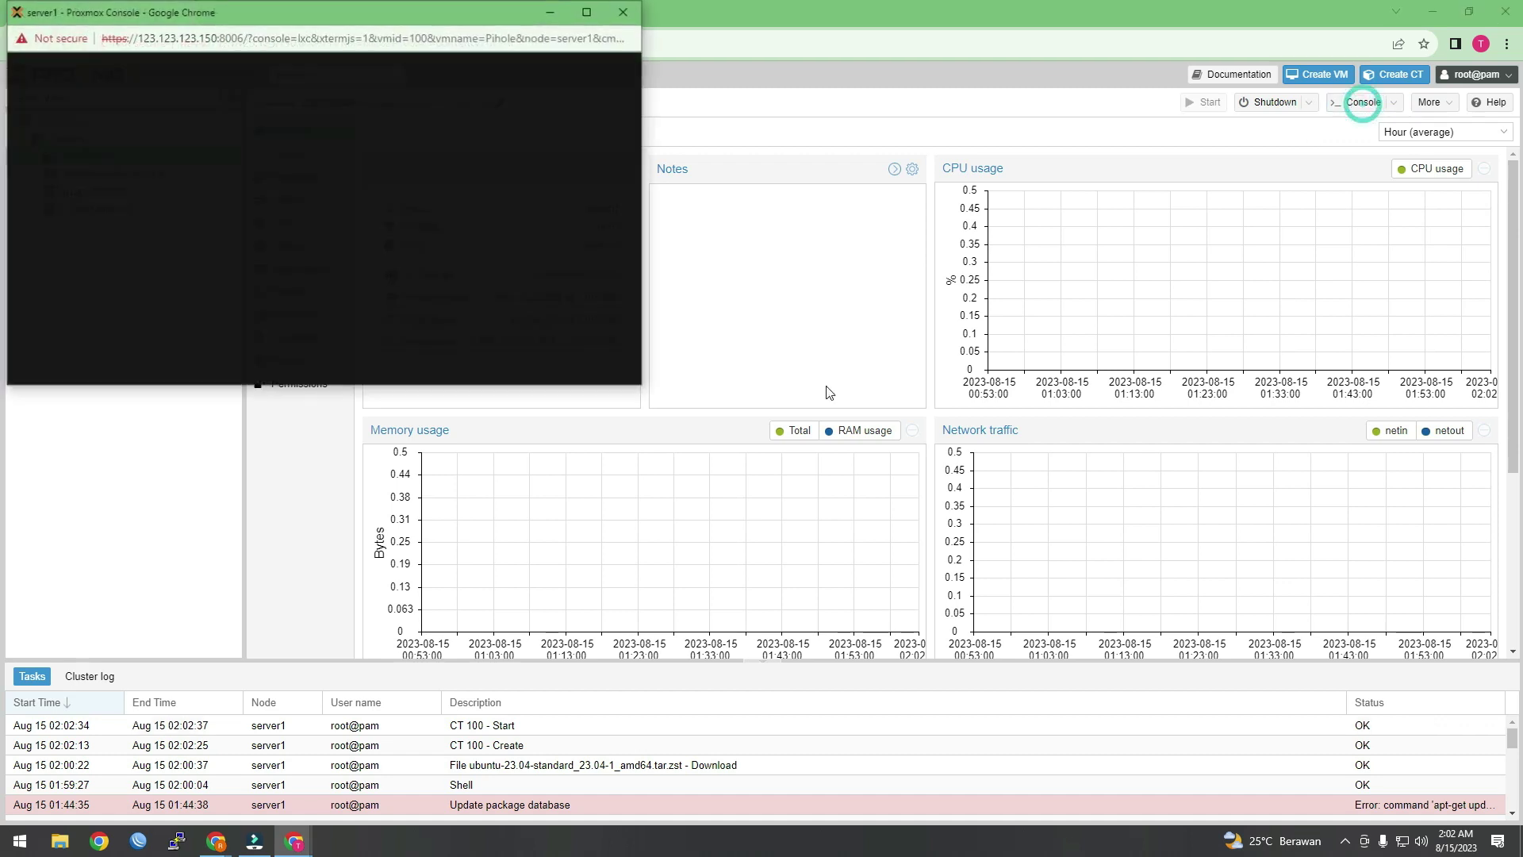
drag(374, 14, 772, 189)
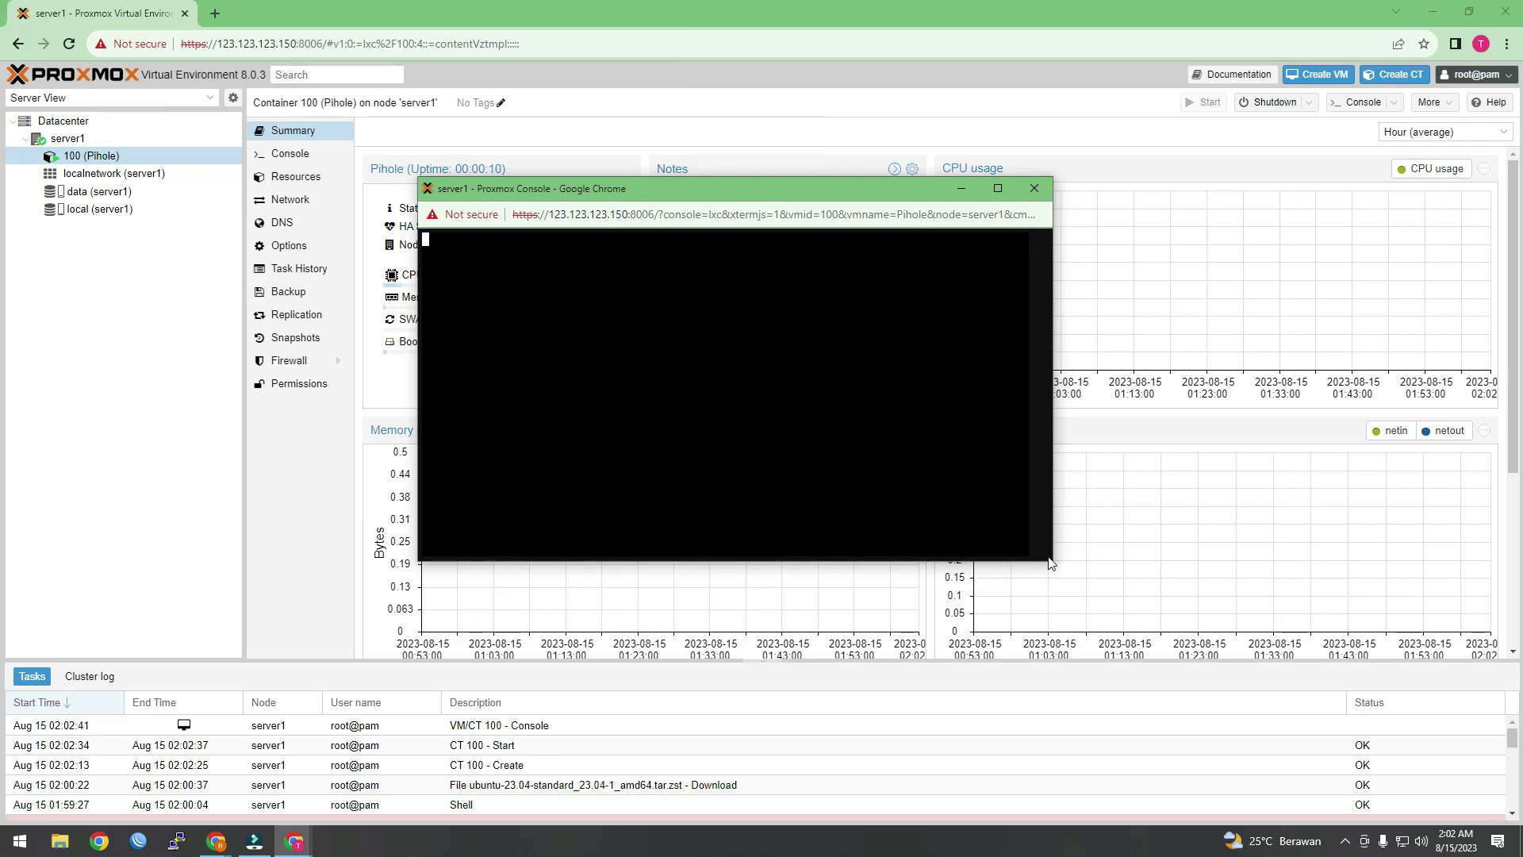
Step: Log in to the Pihole console as root with the account password
key(Return)
click(641, 376)
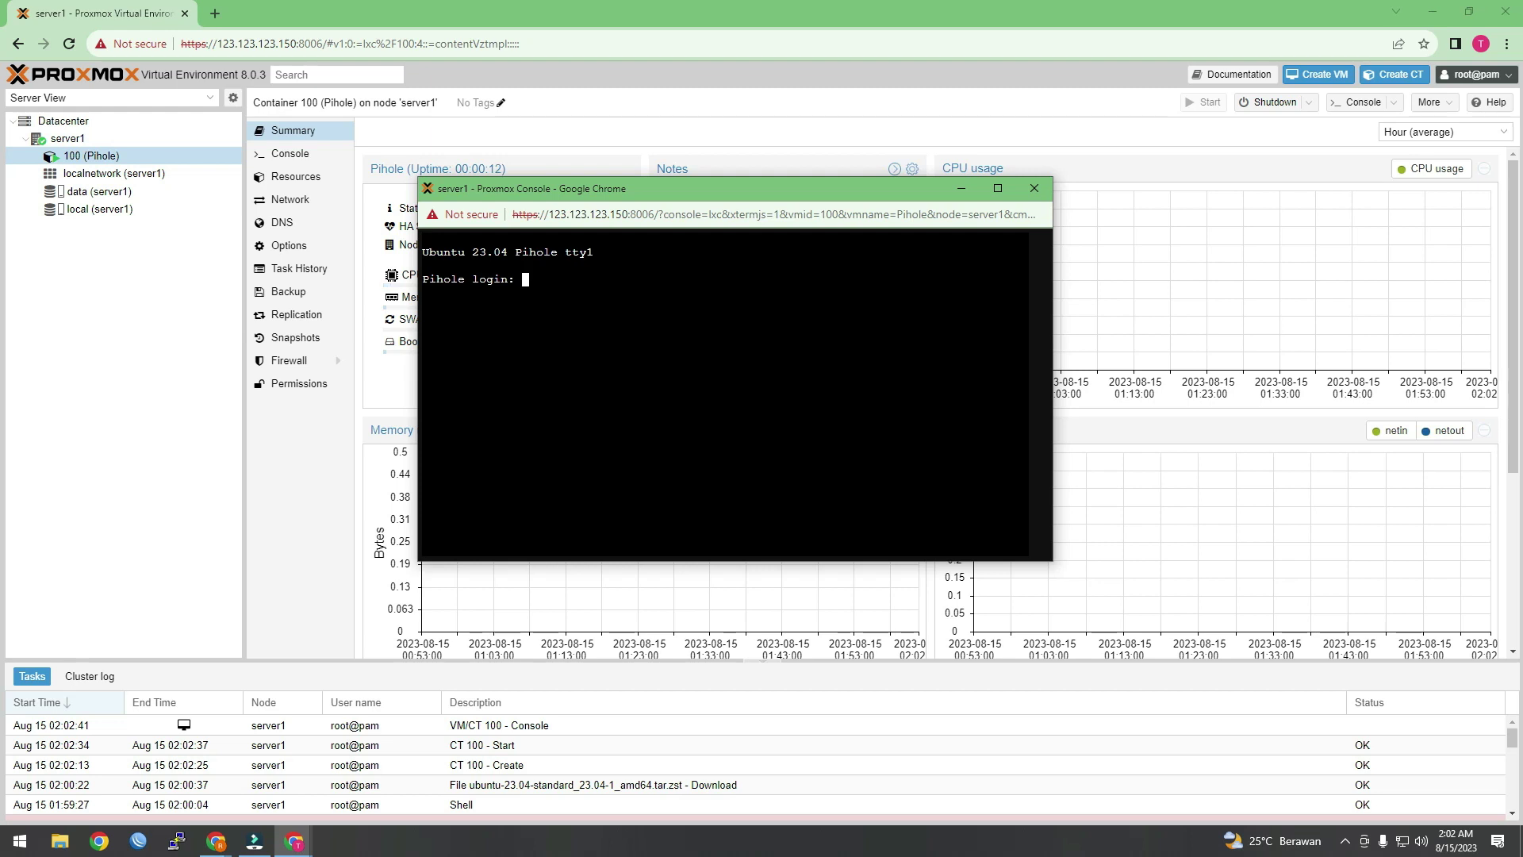
text(root)
key(Return)
key(Return)
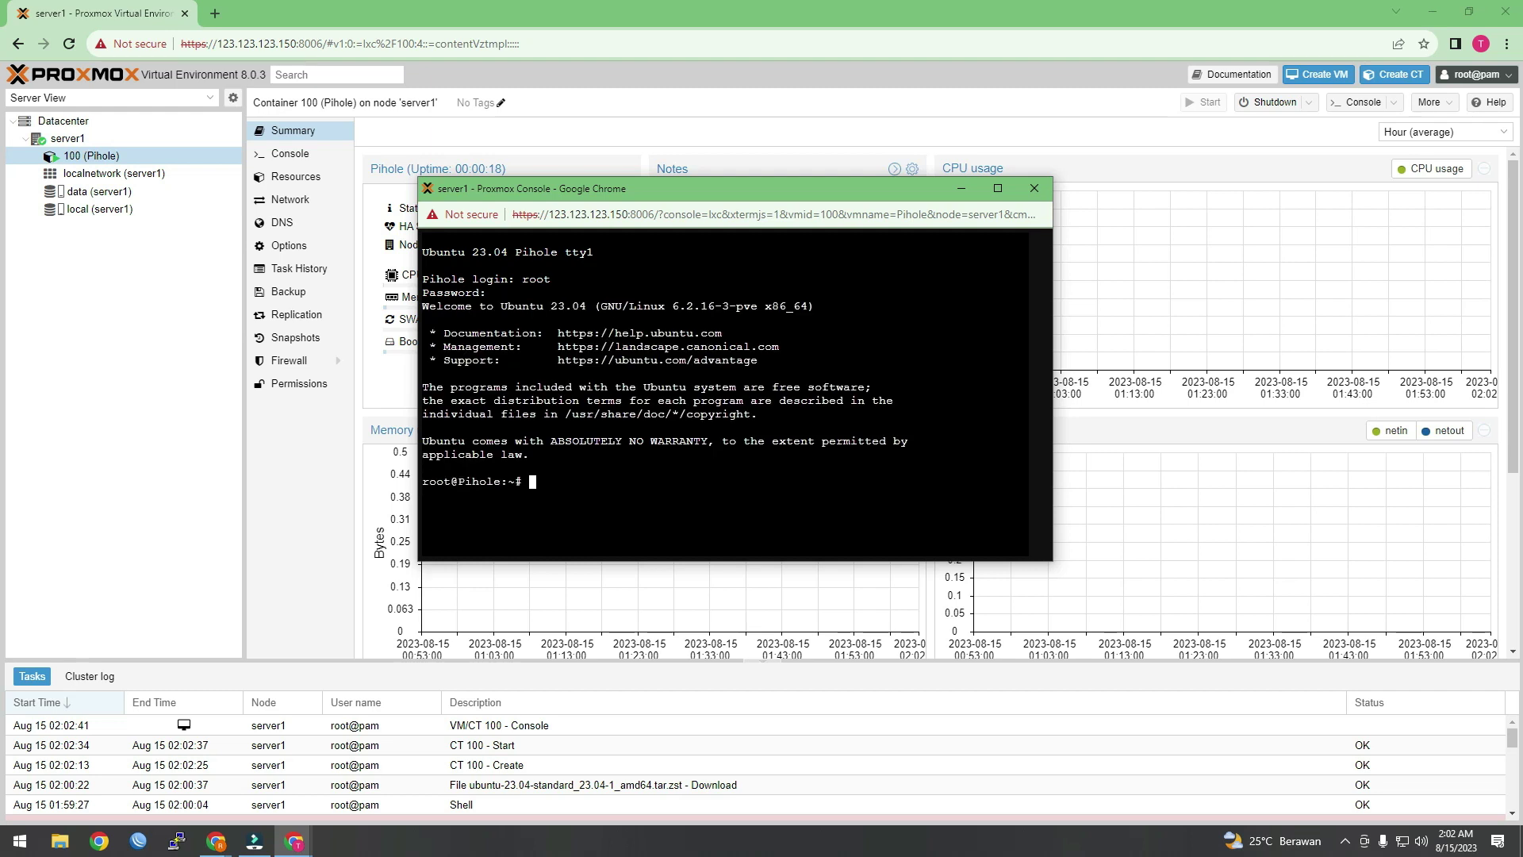
Step: Run apt-get update and apt-get upgrade in the container, accepting the package upgrade
text(apt-get update)
key(Return)
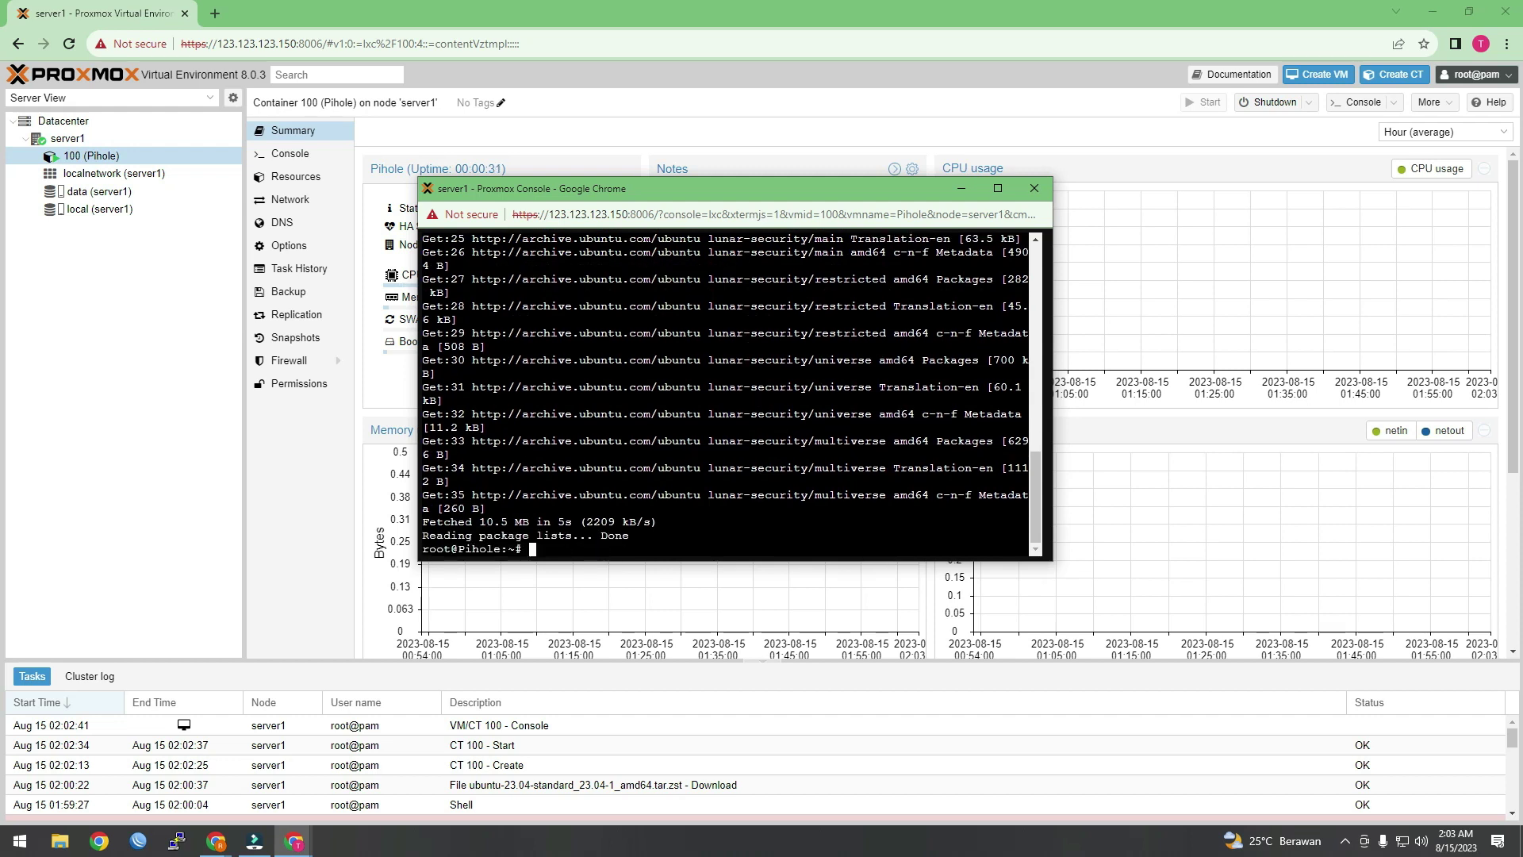
text(apt-get upgrade)
key(Return)
text(y)
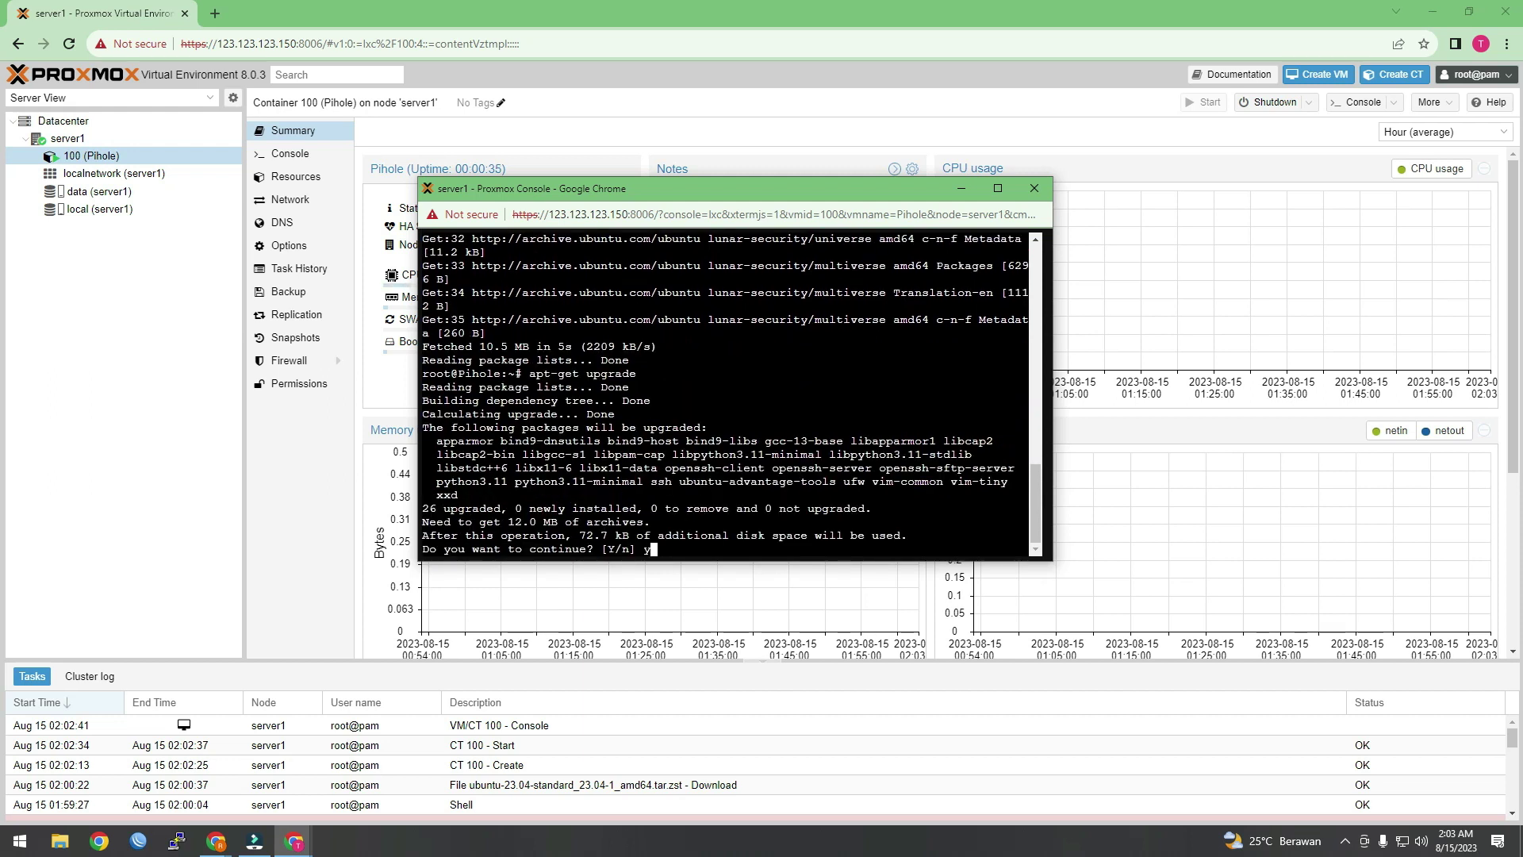
key(Return)
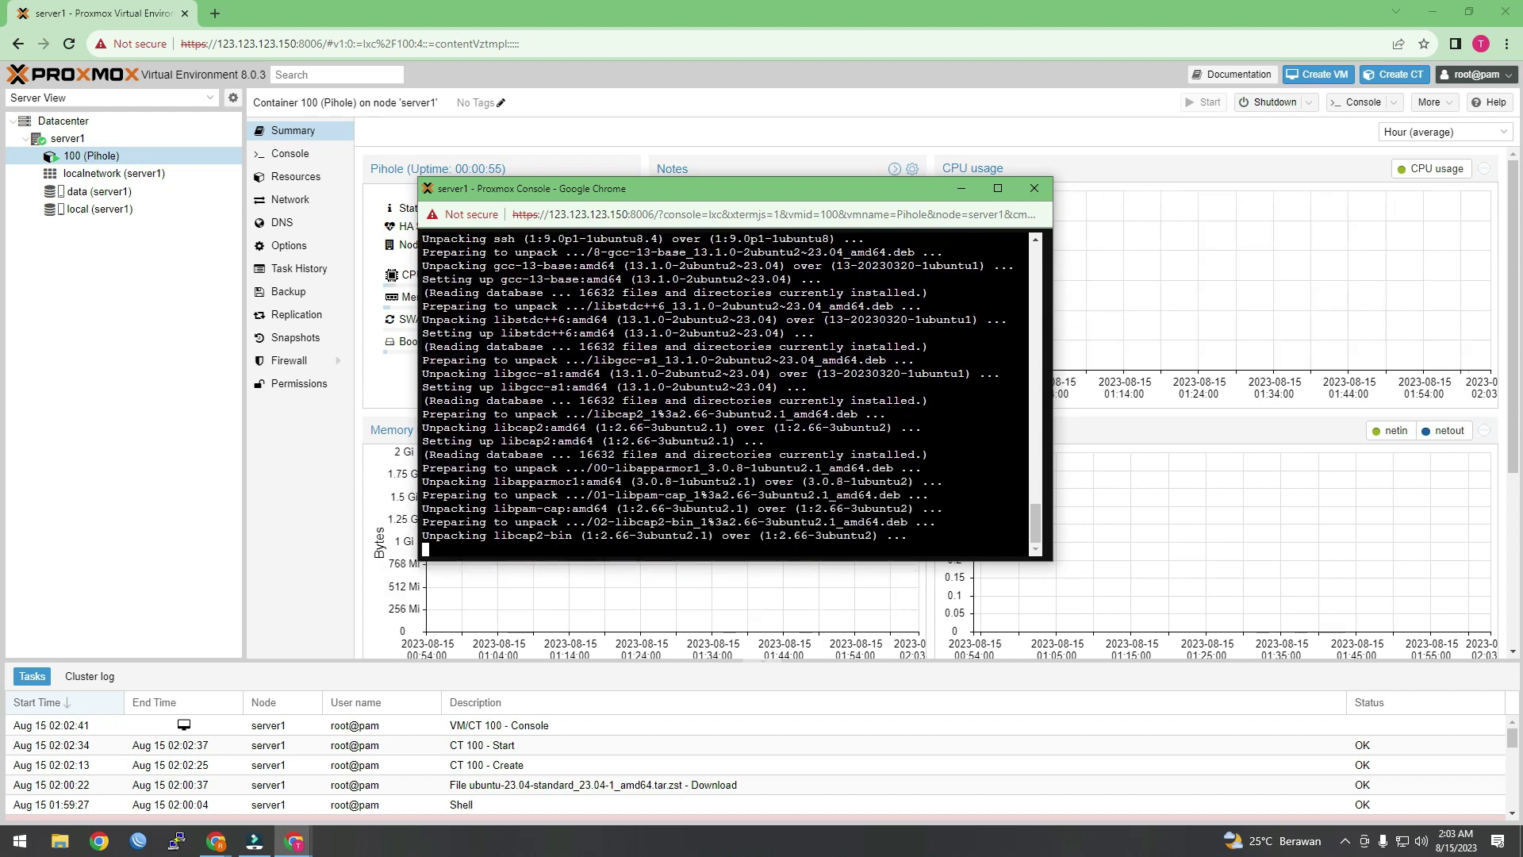
Step: Enlarge the console window to fill most of the screen and clear the terminal
drag(674, 188, 560, 63)
drag(941, 438, 1431, 791)
drag(731, 71, 775, 27)
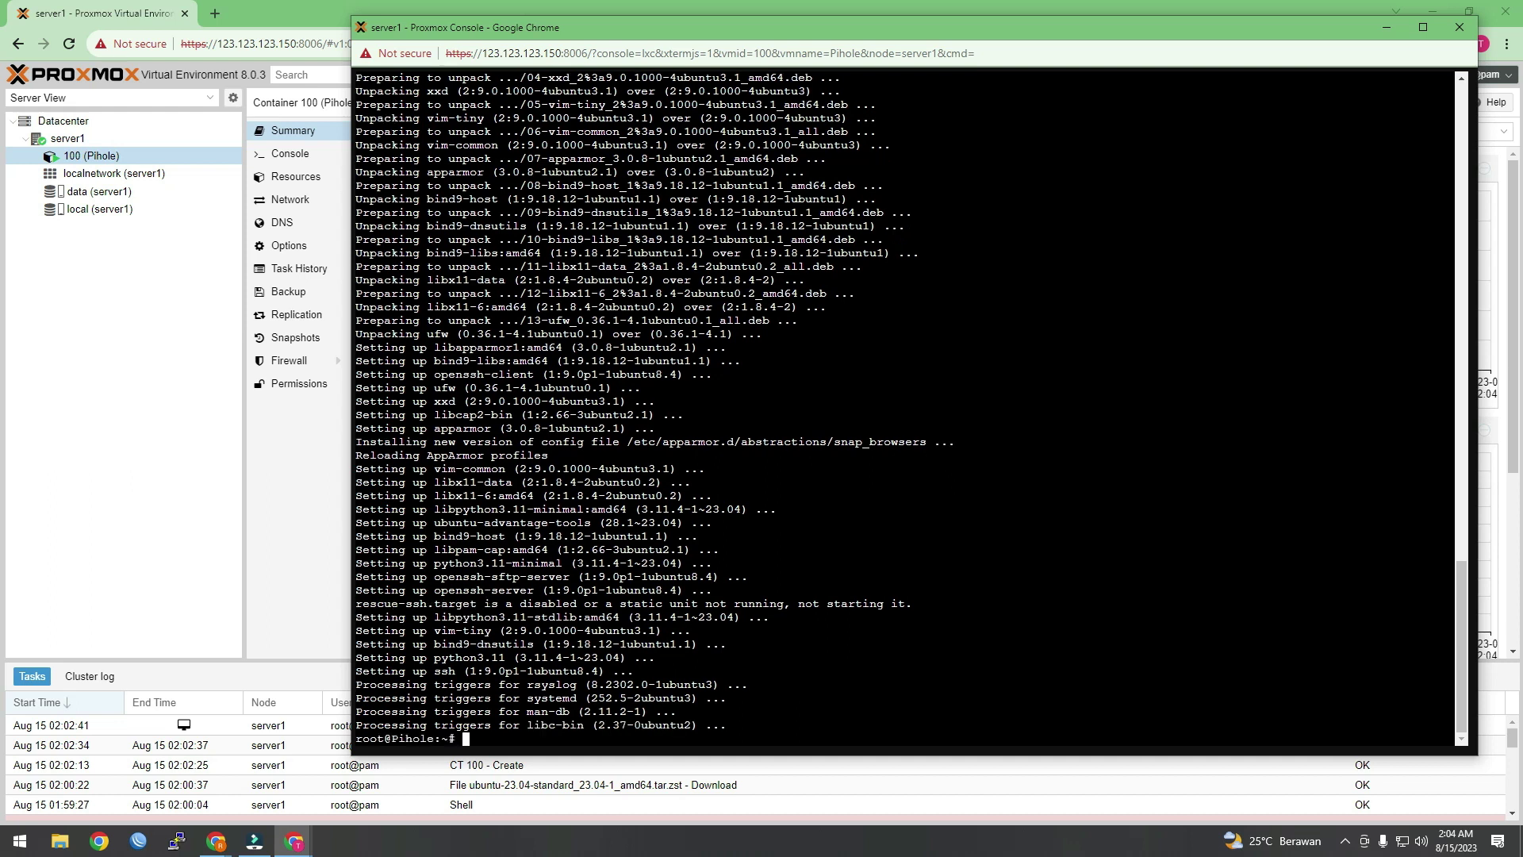
text(clear)
key(Return)
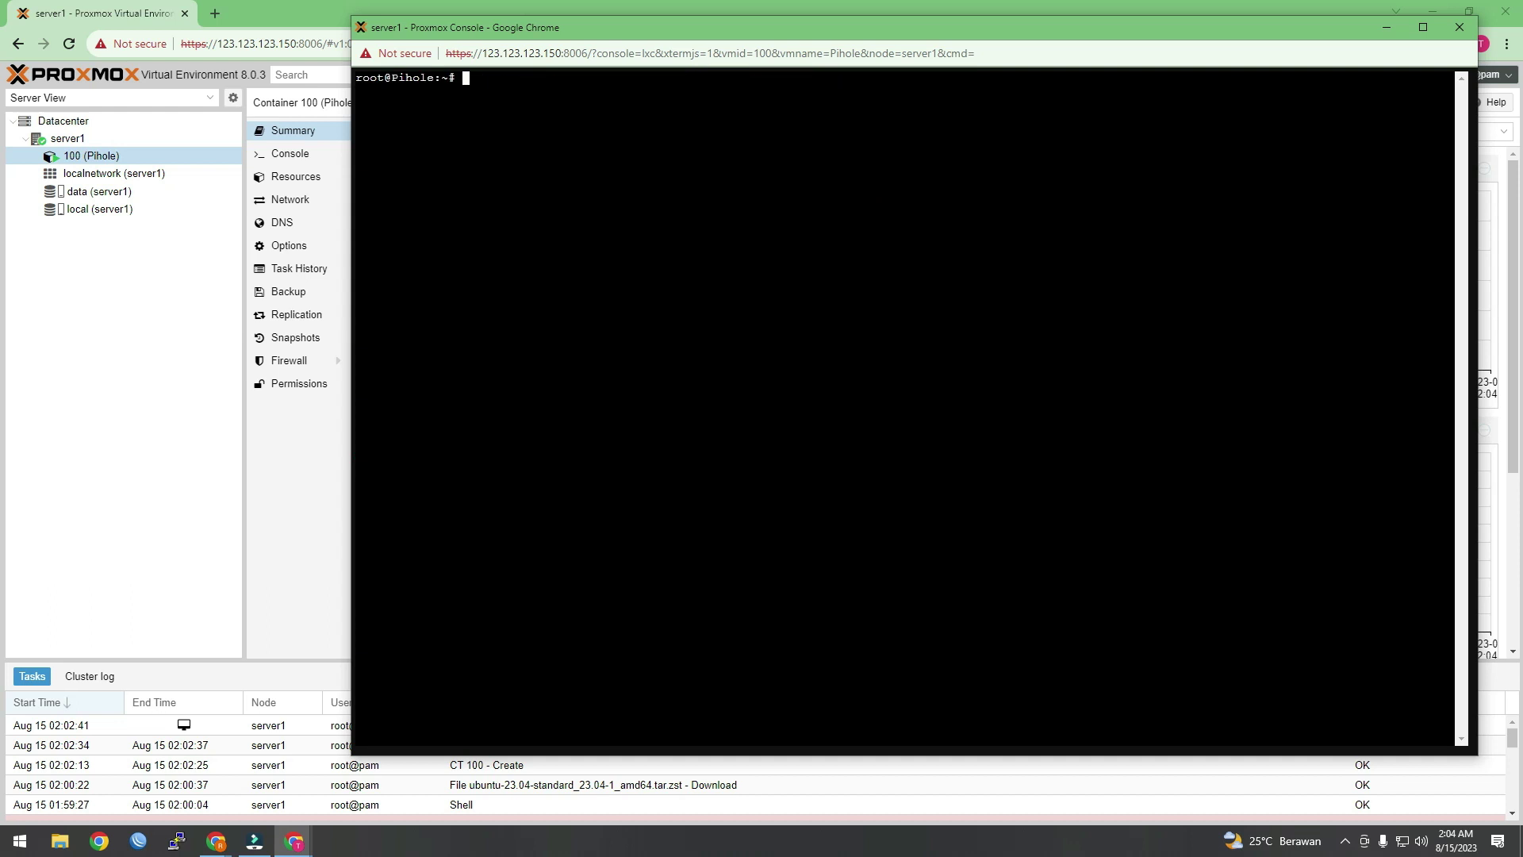
Step: Install curl and nmap in the container with apt-get, accepting the installation
text(apt-get install curl nmap)
key(Return)
text(y)
key(Return)
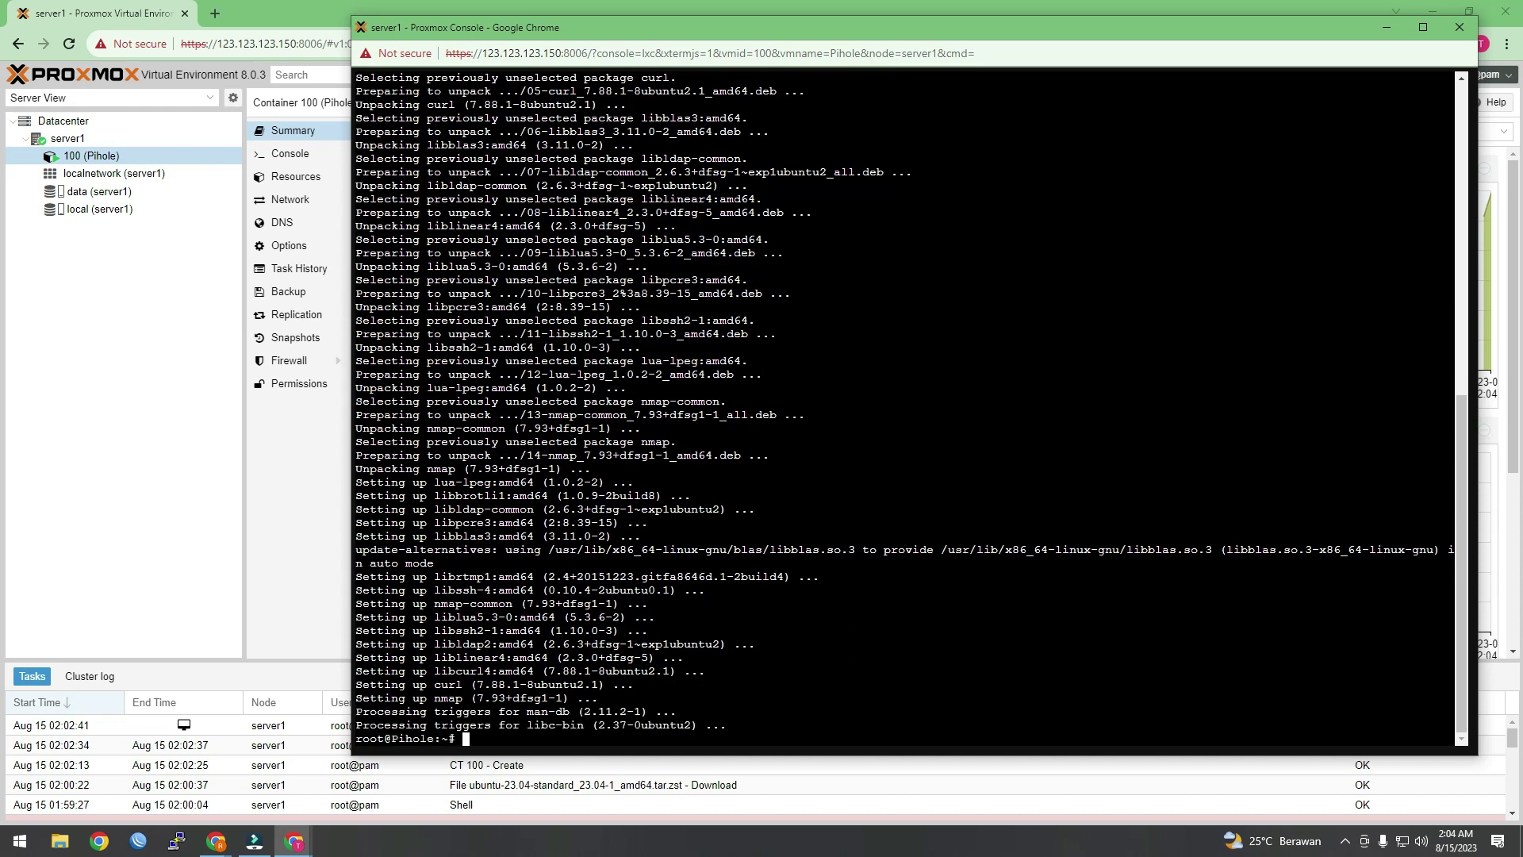
Step: Scan the container's open ports with nmap localhost
text(nmap localhos)
text(t)
key(Return)
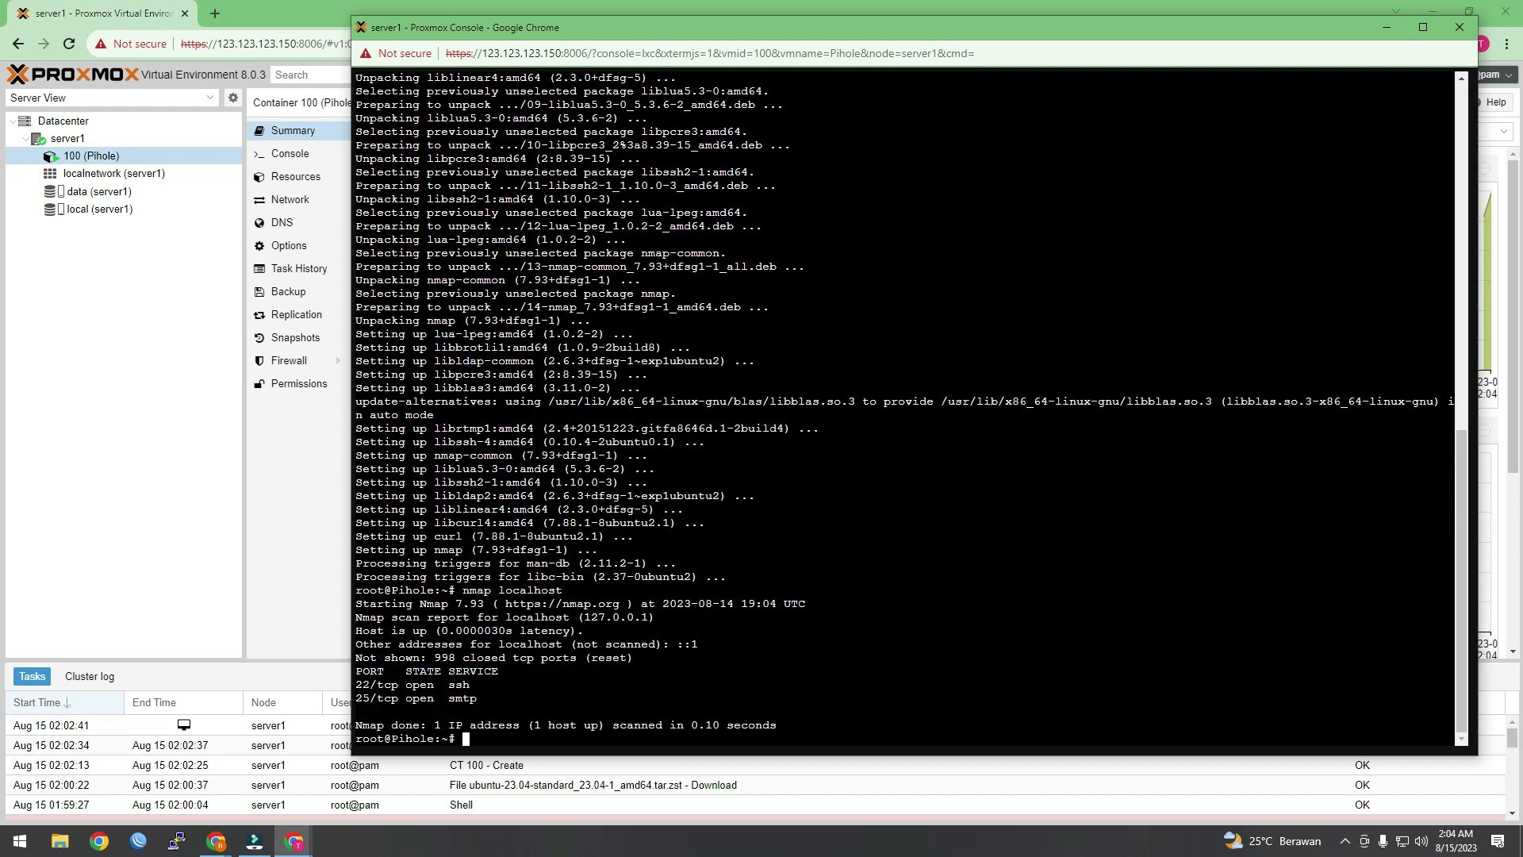
text(curl -sSL https://install.pi-hole.net | bash)
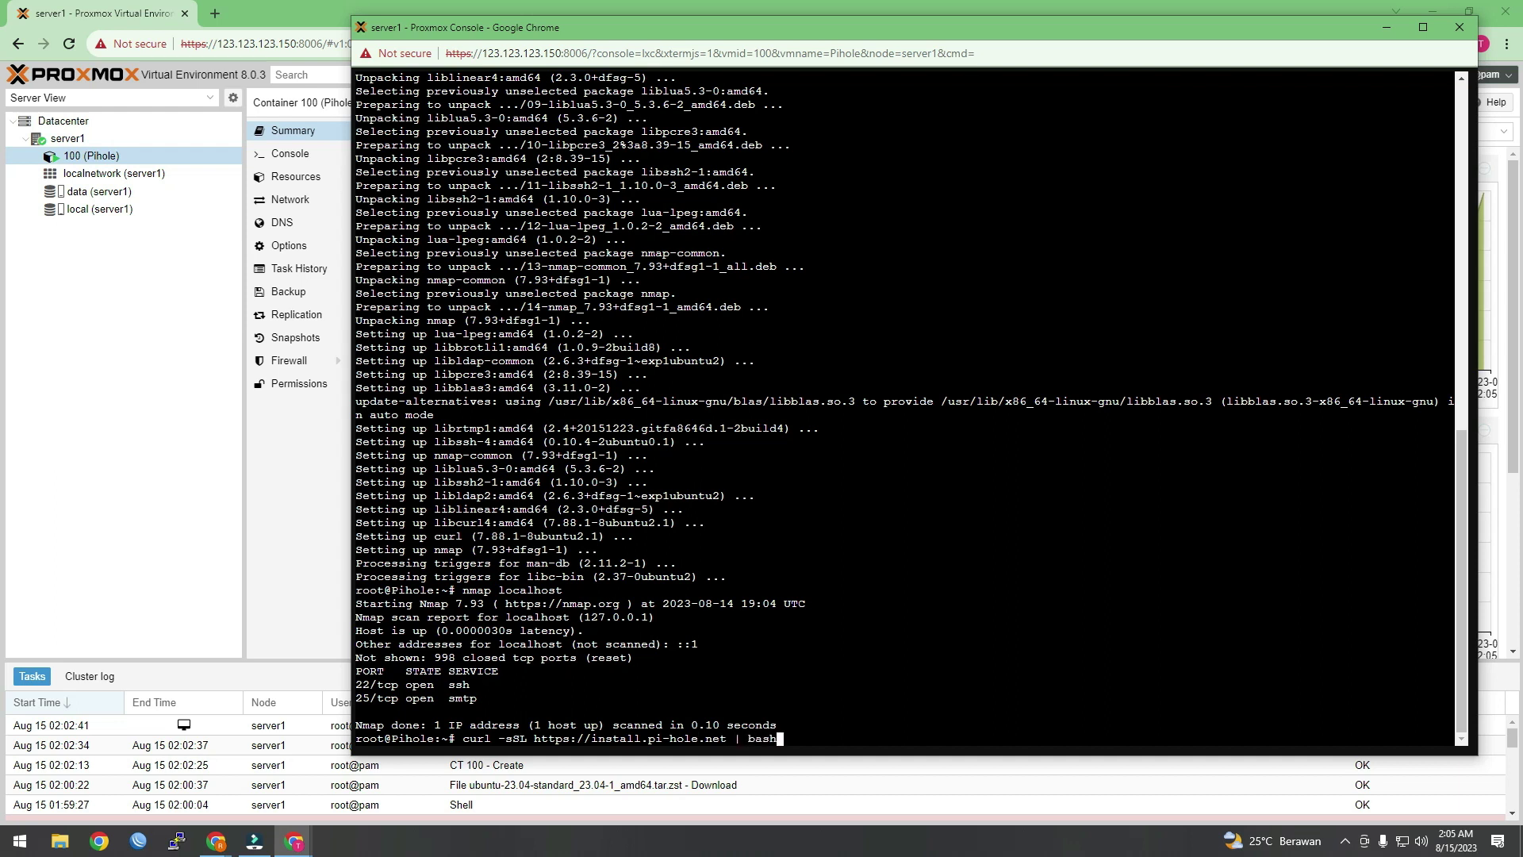
key(Return)
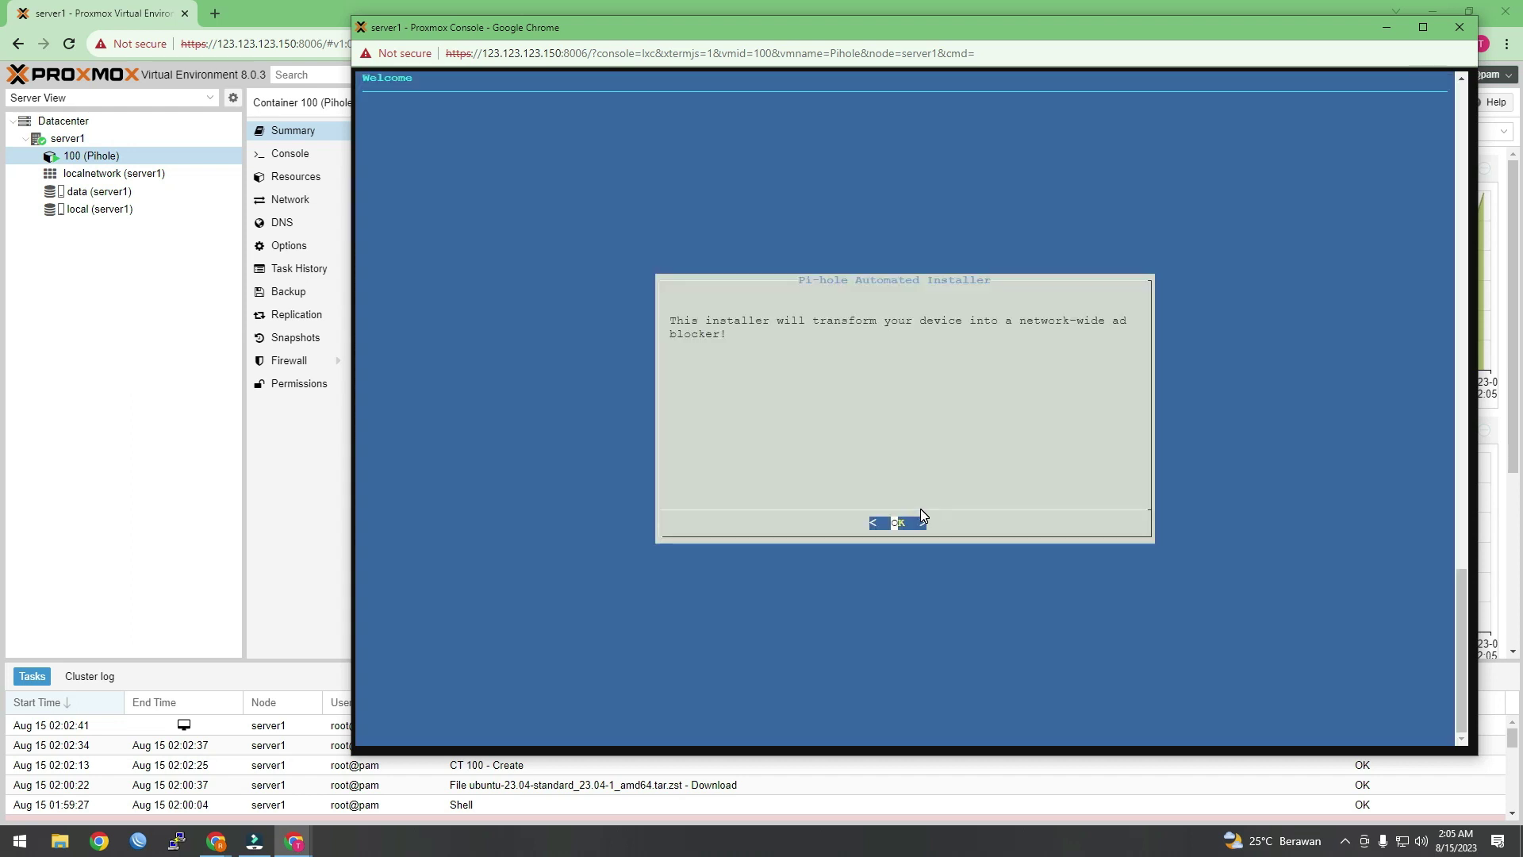
key(Return)
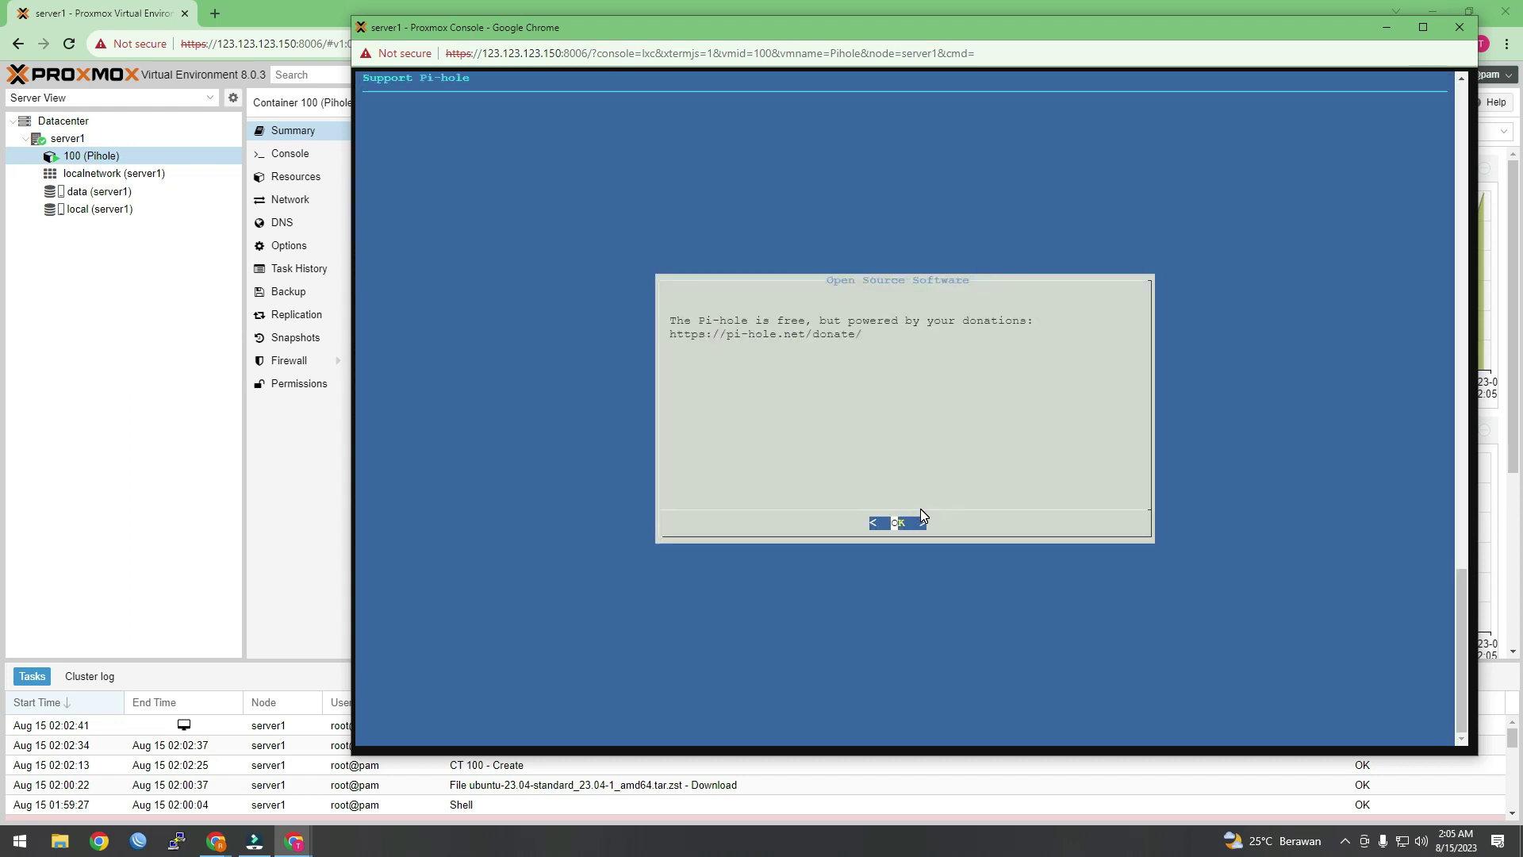
key(Return)
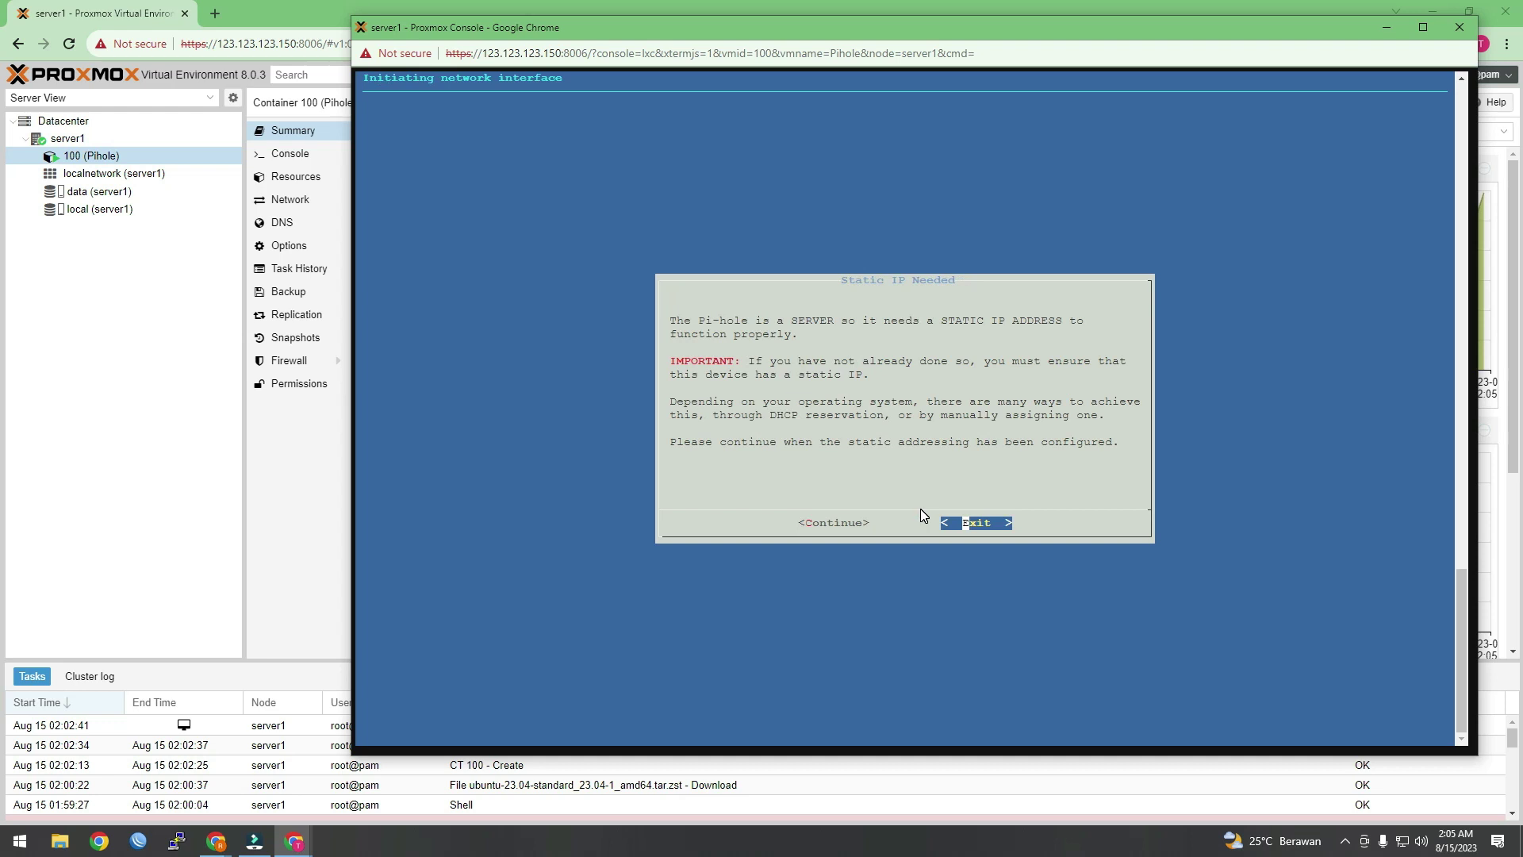
key(Left)
key(Return)
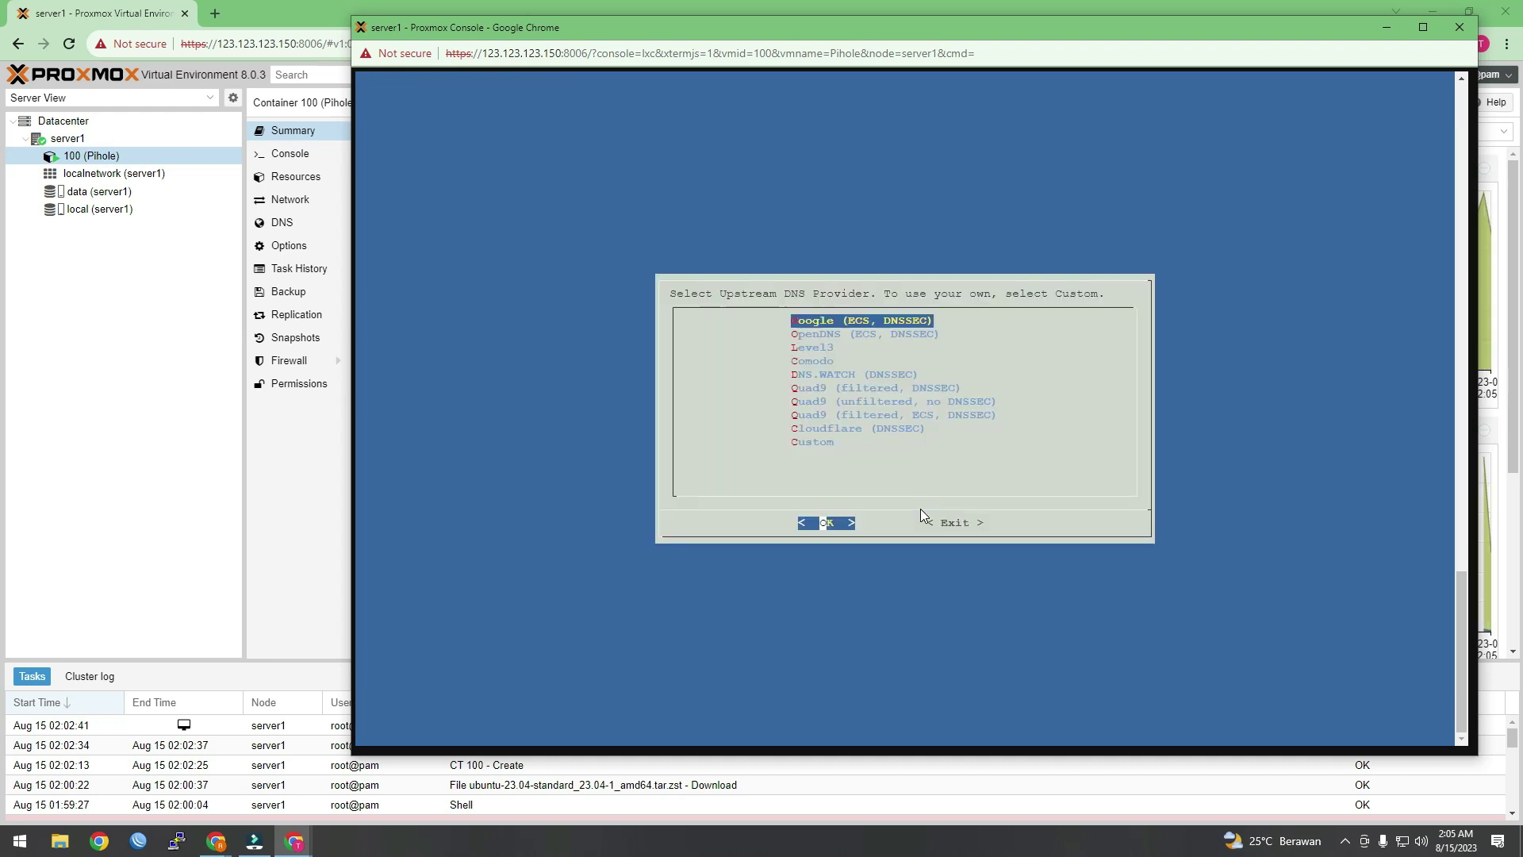
Step: Choose Google (ECS, DNSSEC) as the upstream DNS provider and install the Admin Web Interface with lighttpd and the required PHP modules
key(Return)
key(Return)
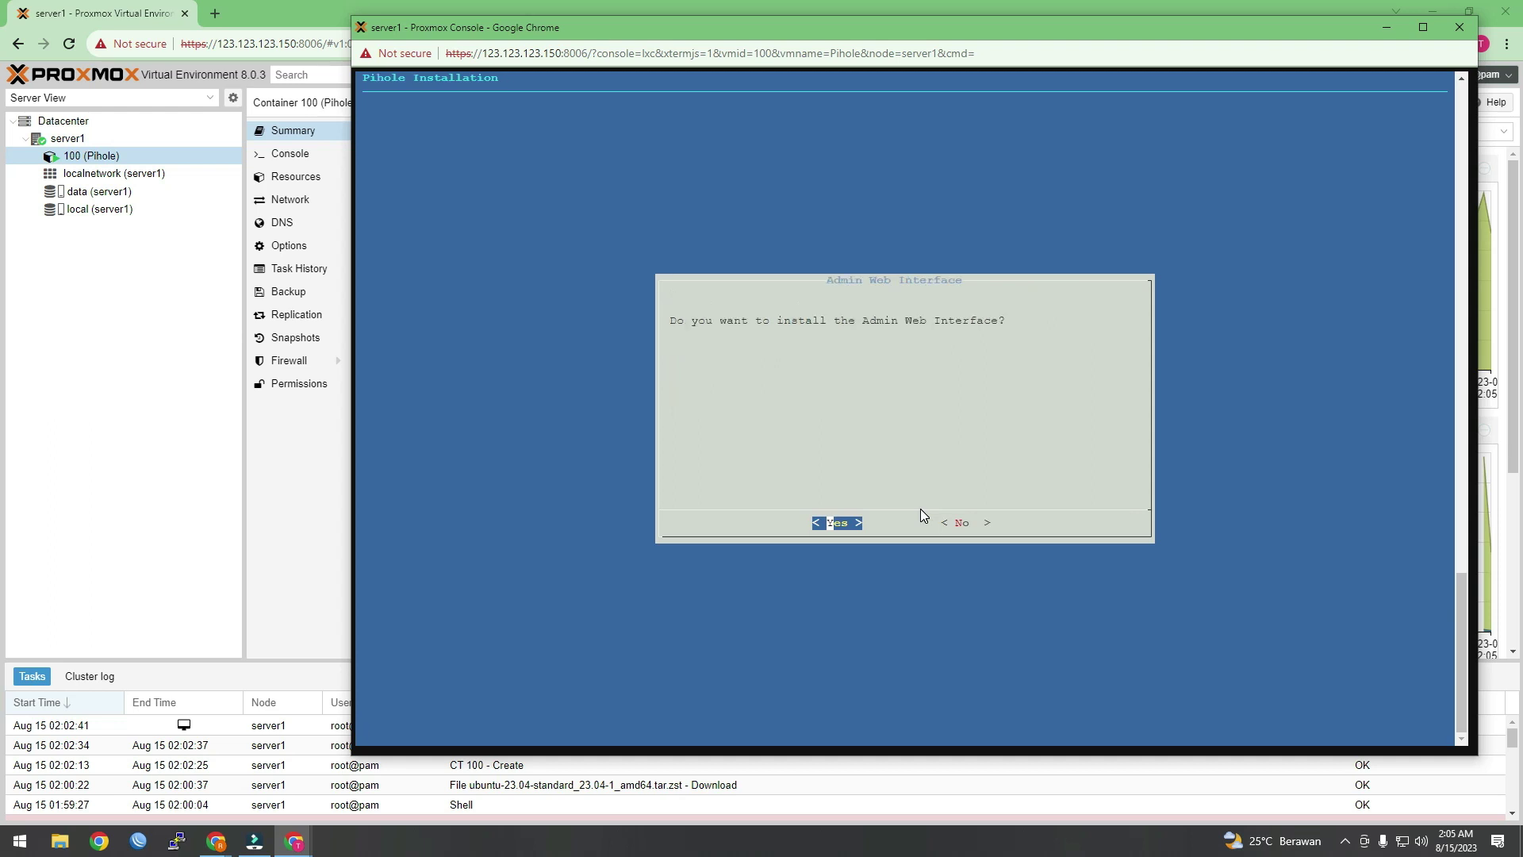
key(Return)
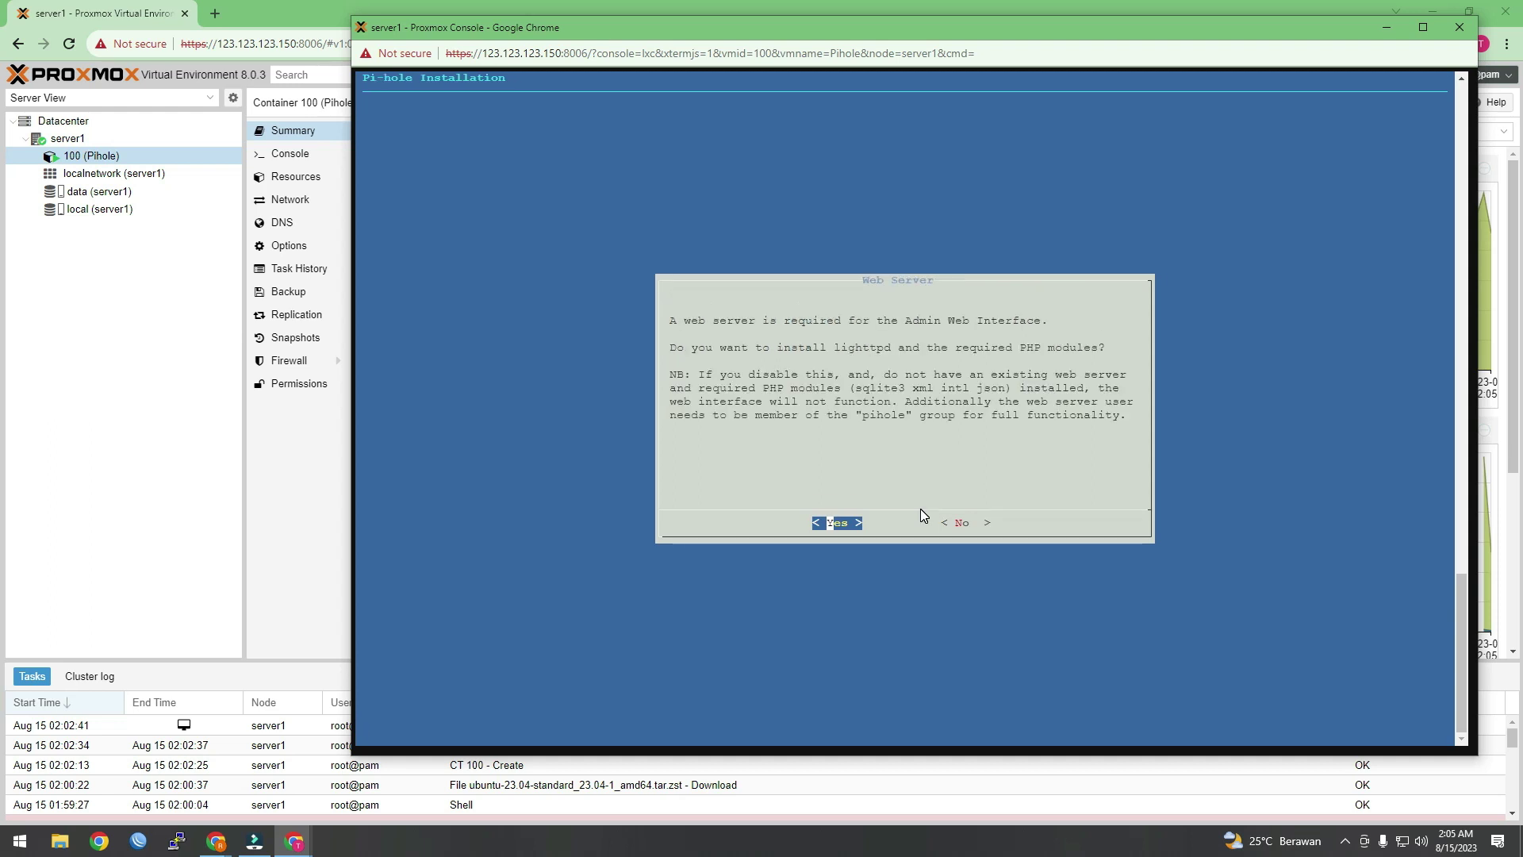
key(Return)
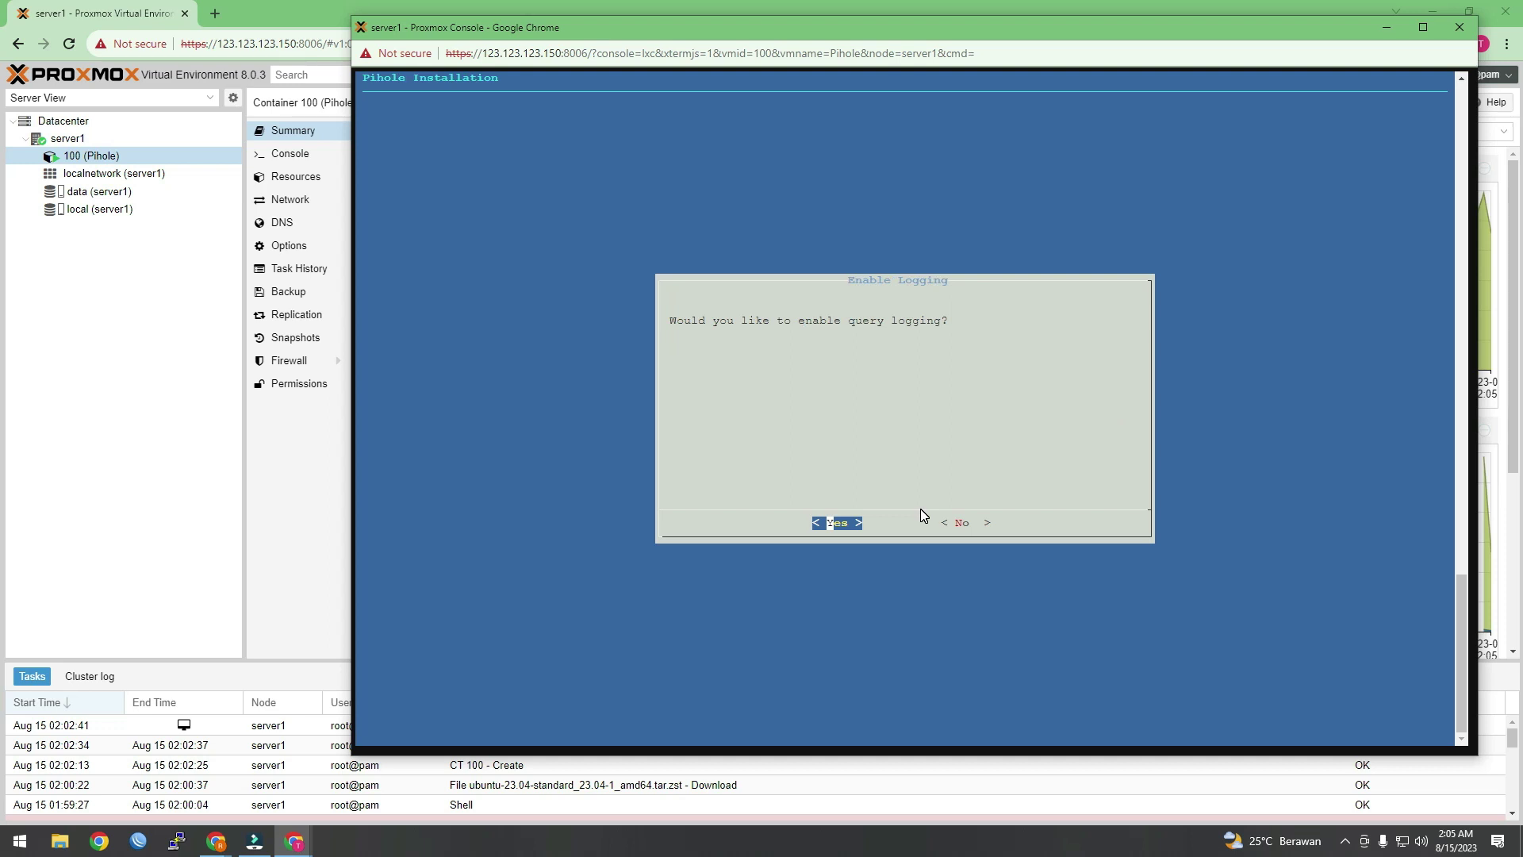
Step: Enable query logging, choose the Show everything privacy mode, and finish the Pi-hole installation
key(Return)
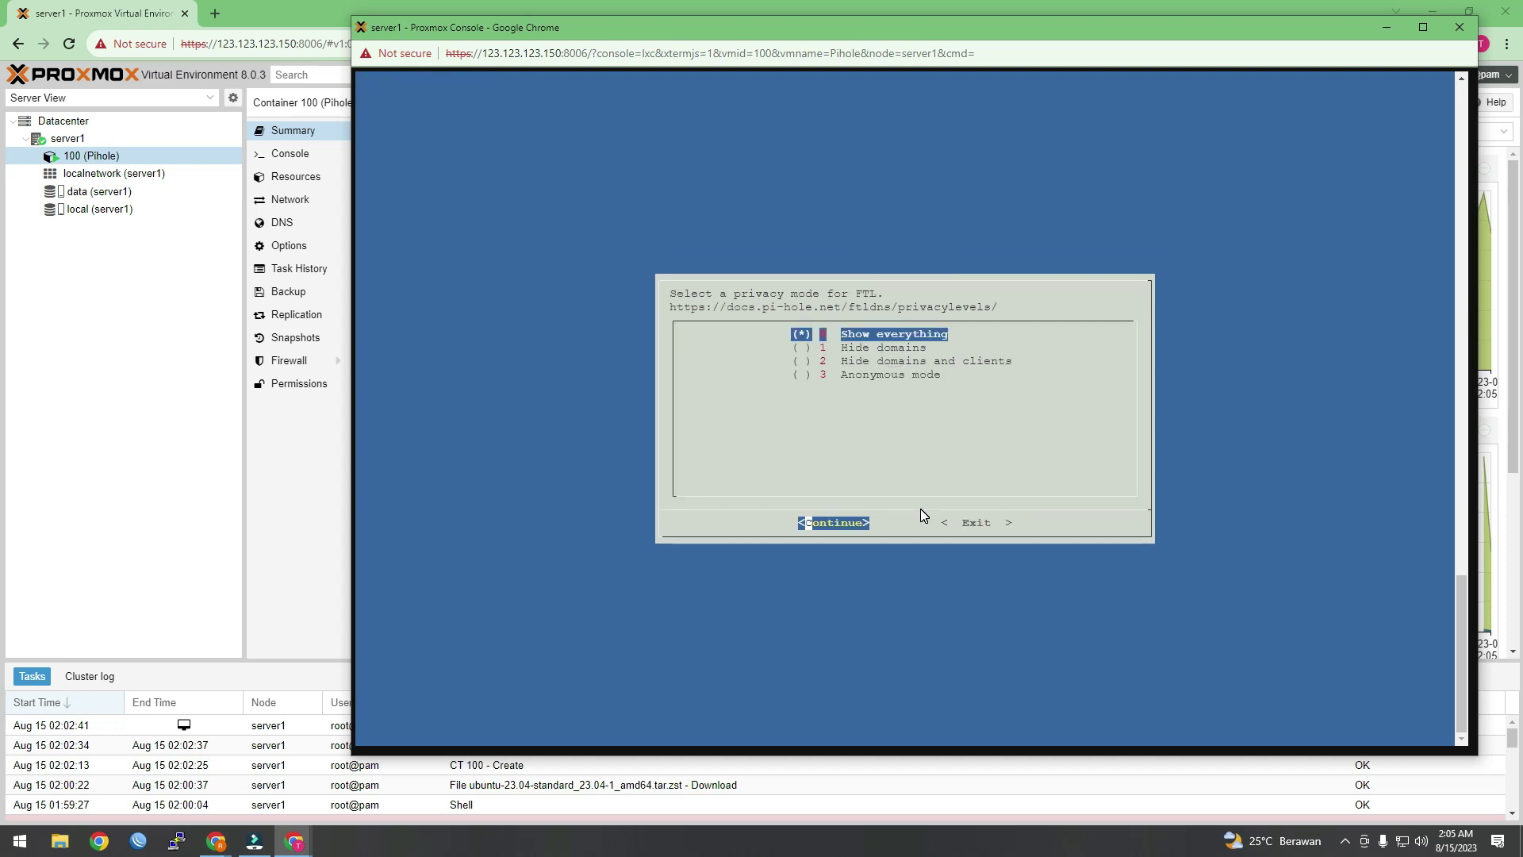
key(Return)
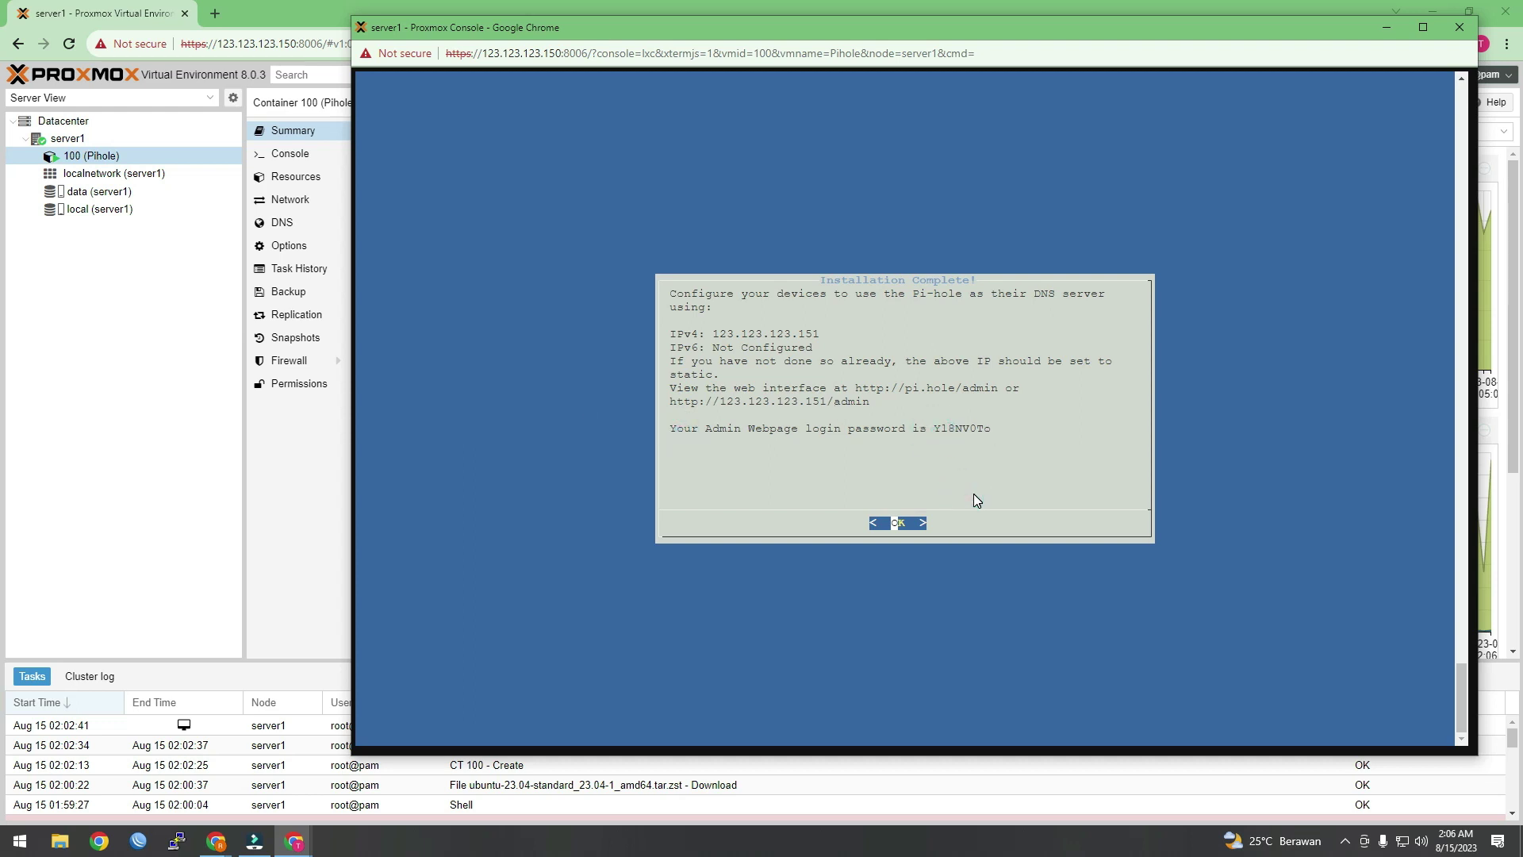
key(Return)
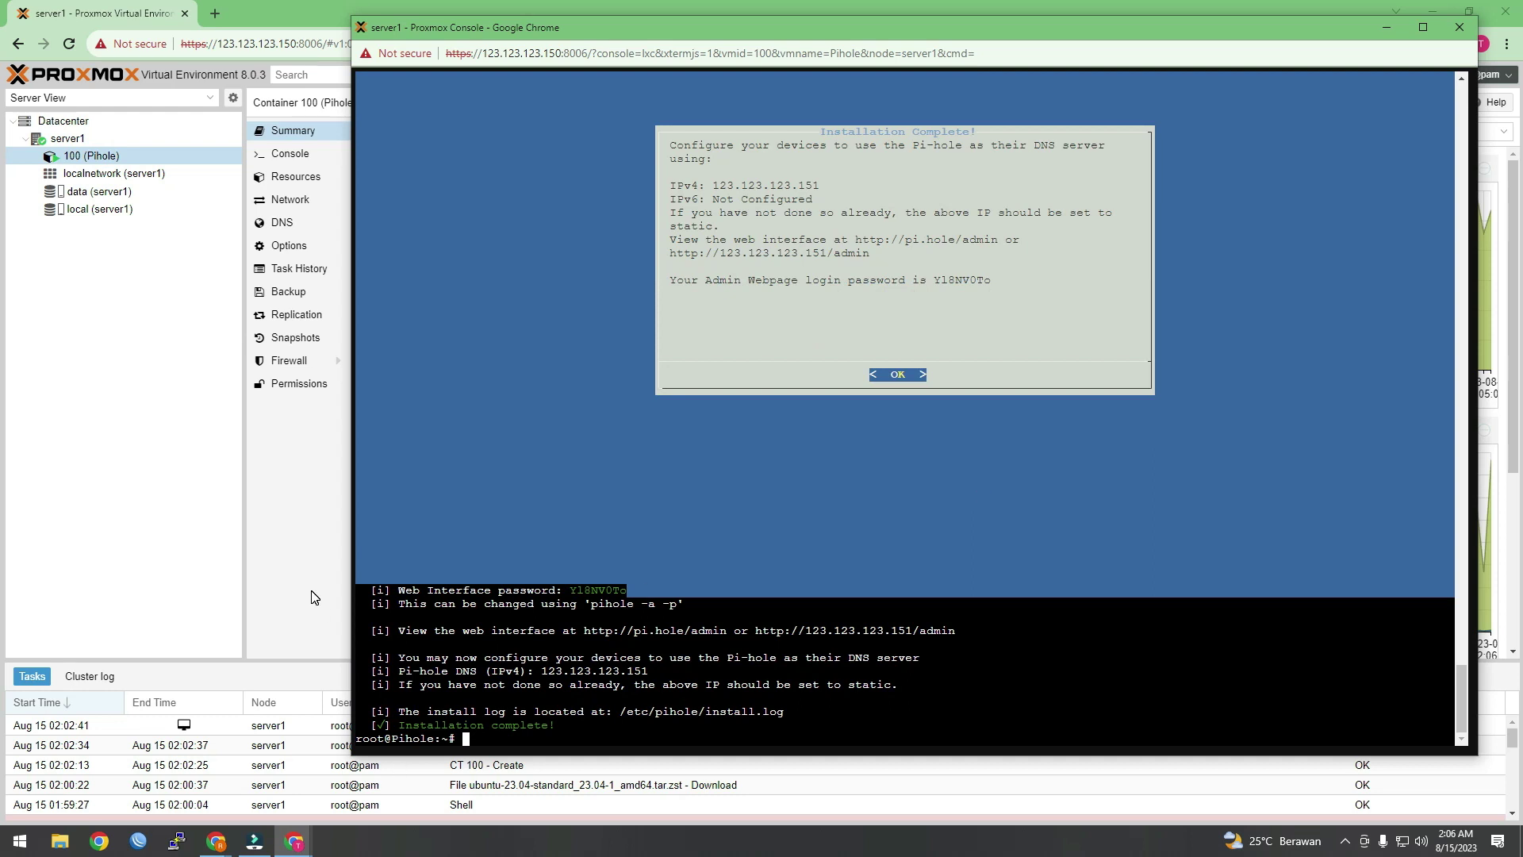
Step: Copy the admin web page login password from the installation summary in the console
drag(718, 186, 827, 184)
mouse_move(933, 280)
mouse_down()
mouse_move(992, 282)
mouse_move(936, 284)
mouse_up()
right_click(936, 284)
click(996, 347)
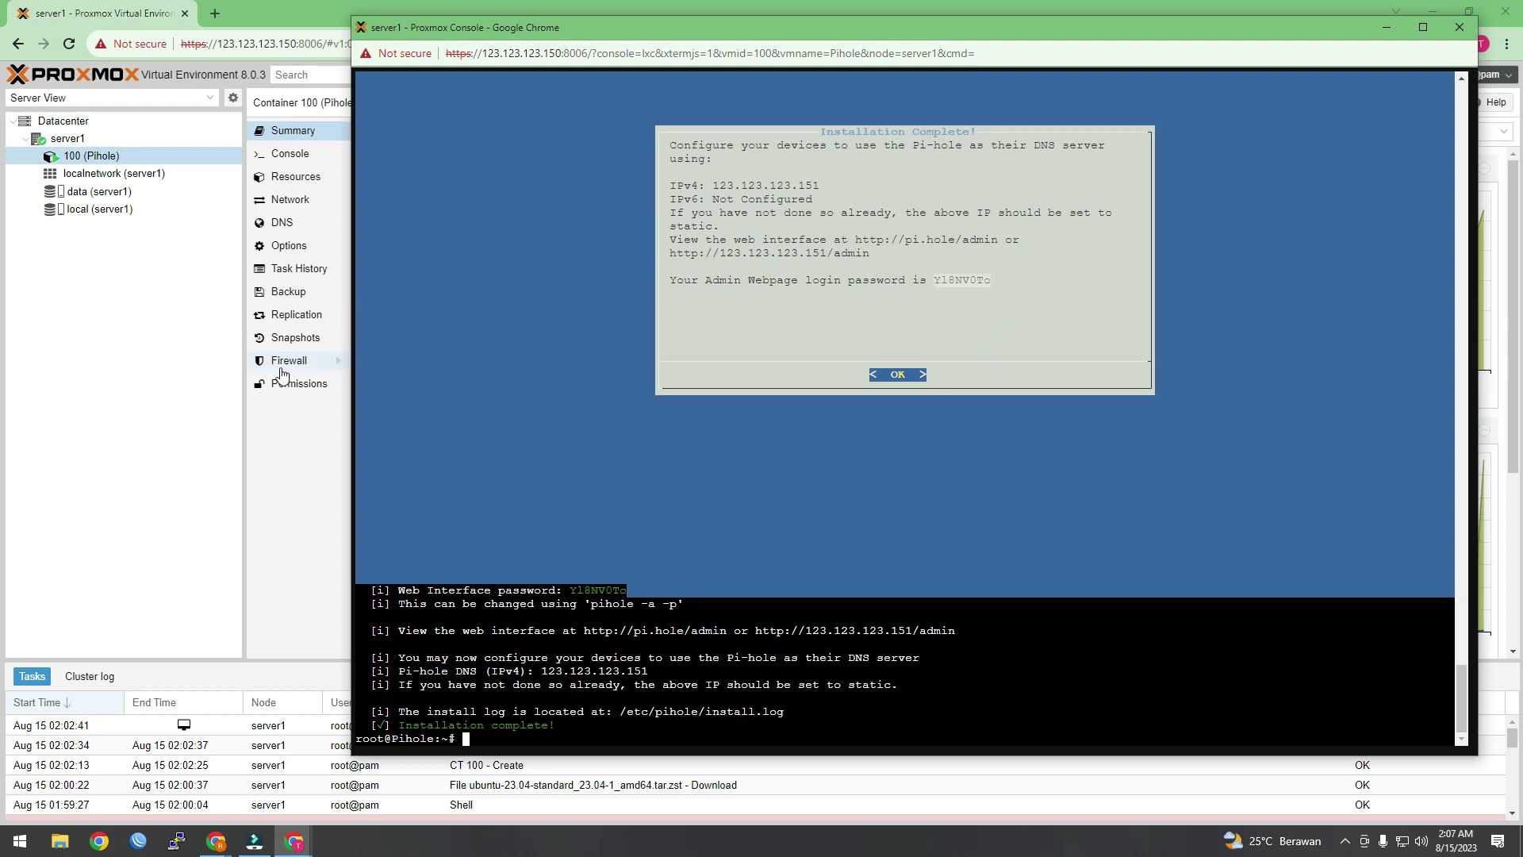
Step: Open the Pi-hole admin page at 123.123.123.151/admin in a new browser tab
click(323, 509)
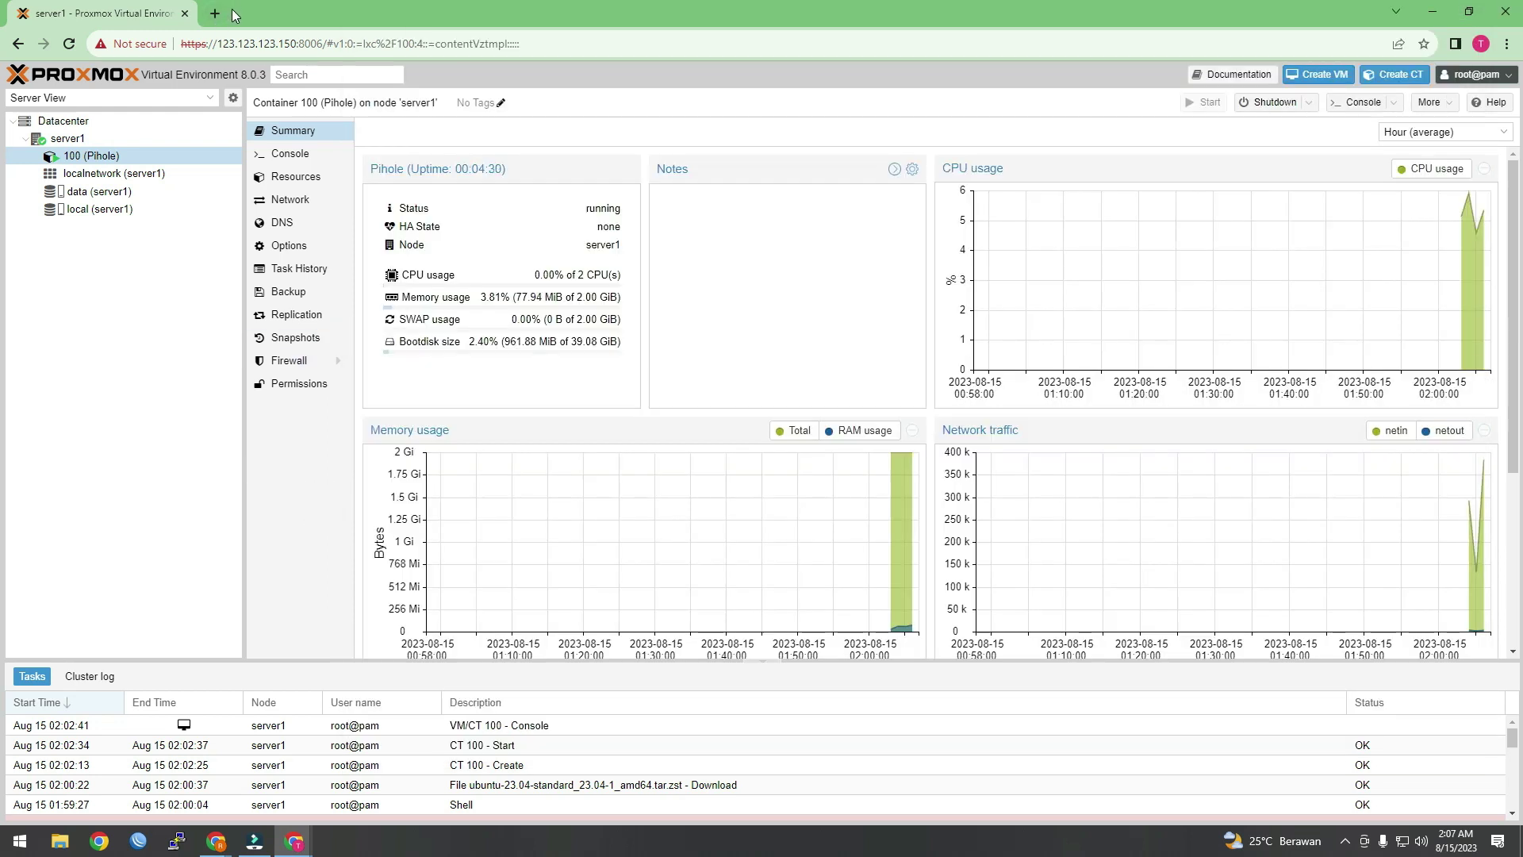
click(216, 15)
text(123.123.123.151)
key(Return)
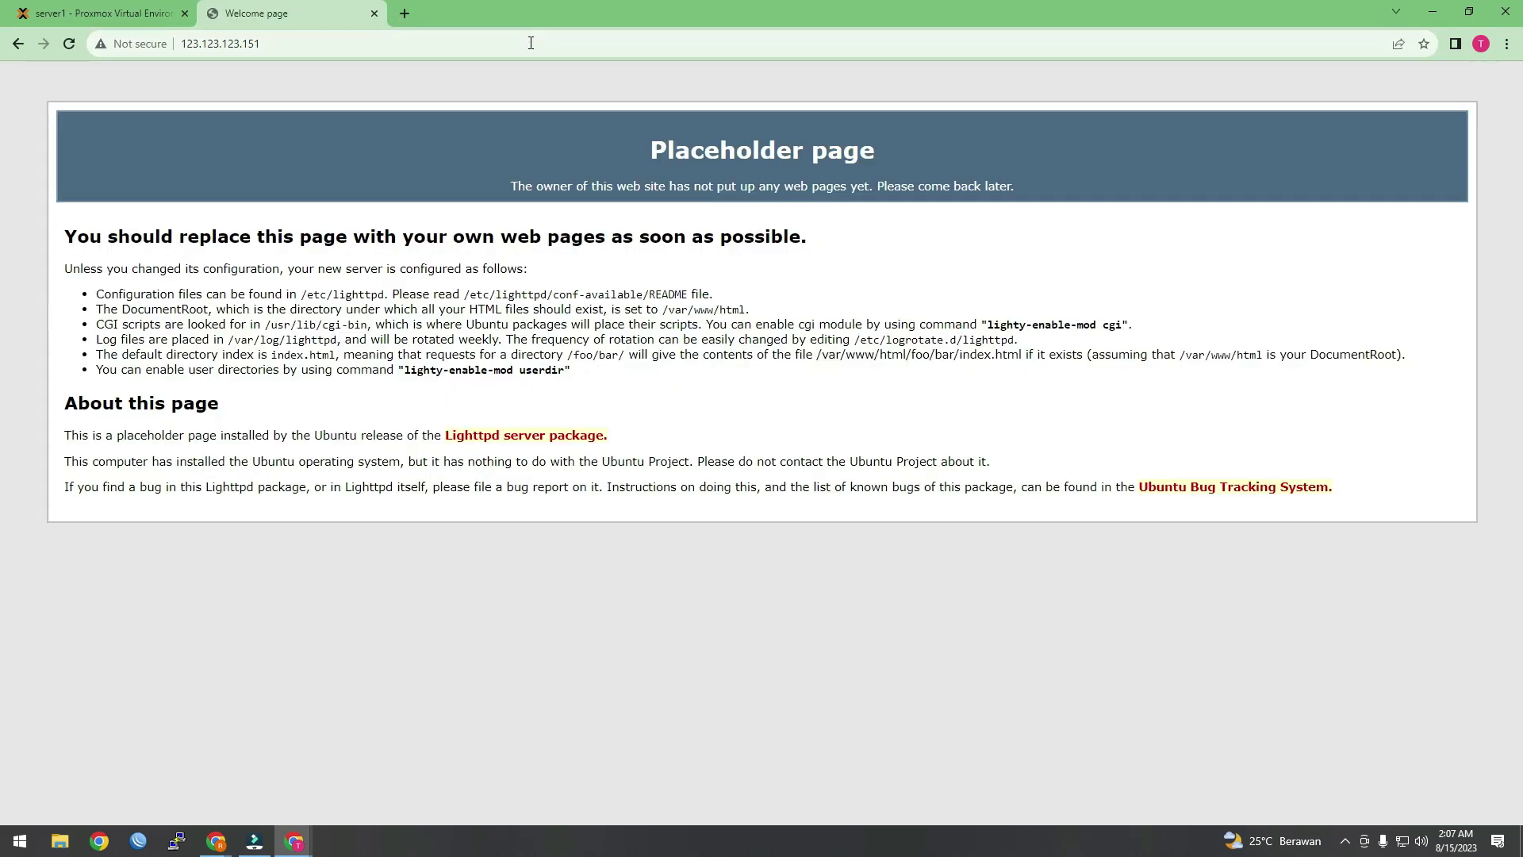
click(531, 43)
click(529, 40)
text(/admin)
key(Return)
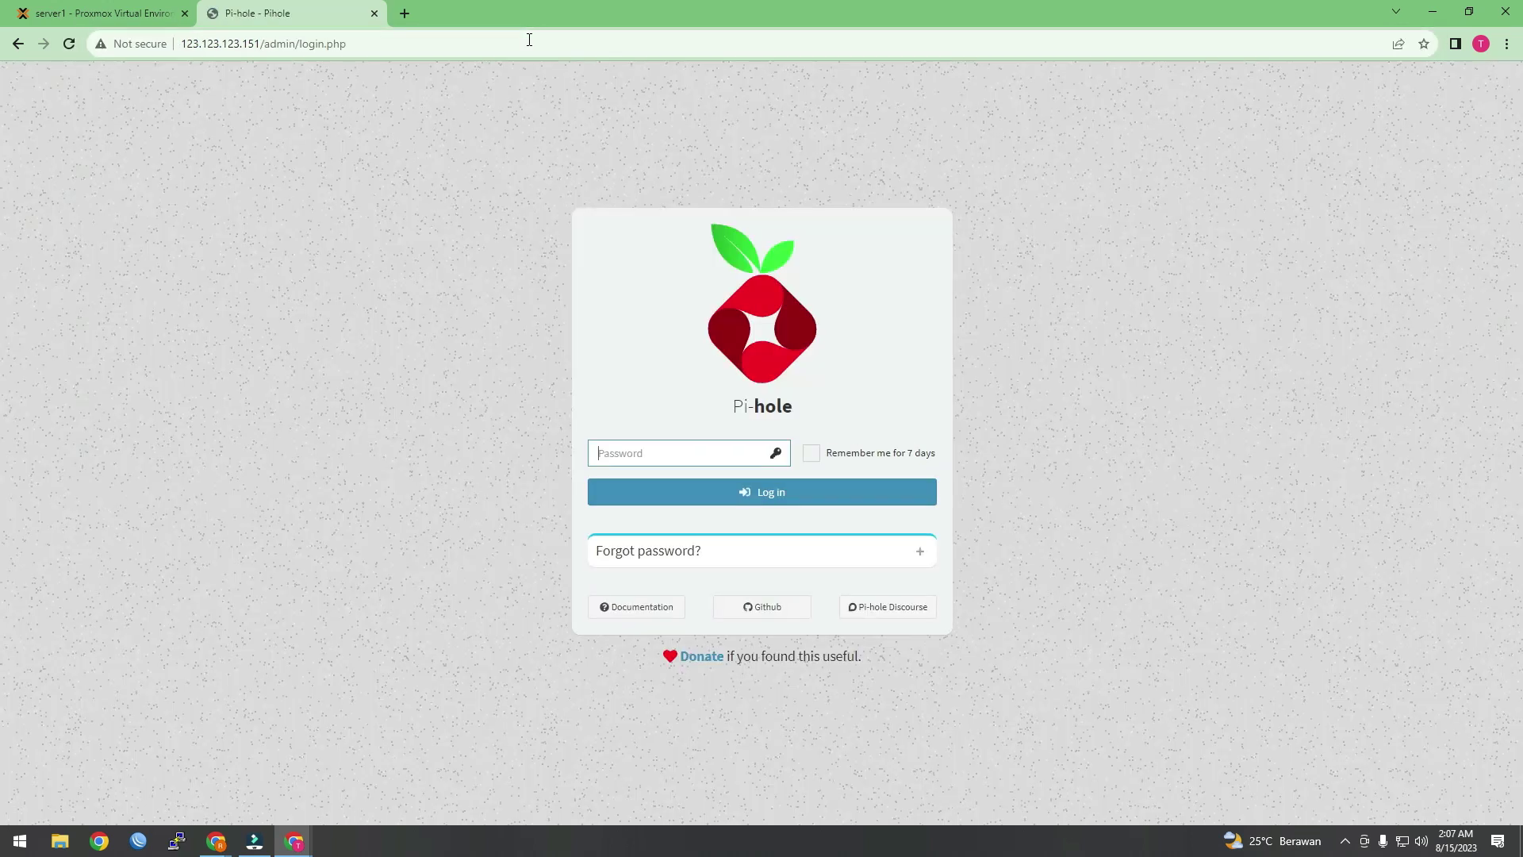
Step: Log in to Pi-hole with the copied admin password and save the login in the browser
click(710, 457)
key(ctrl+v)
click(769, 499)
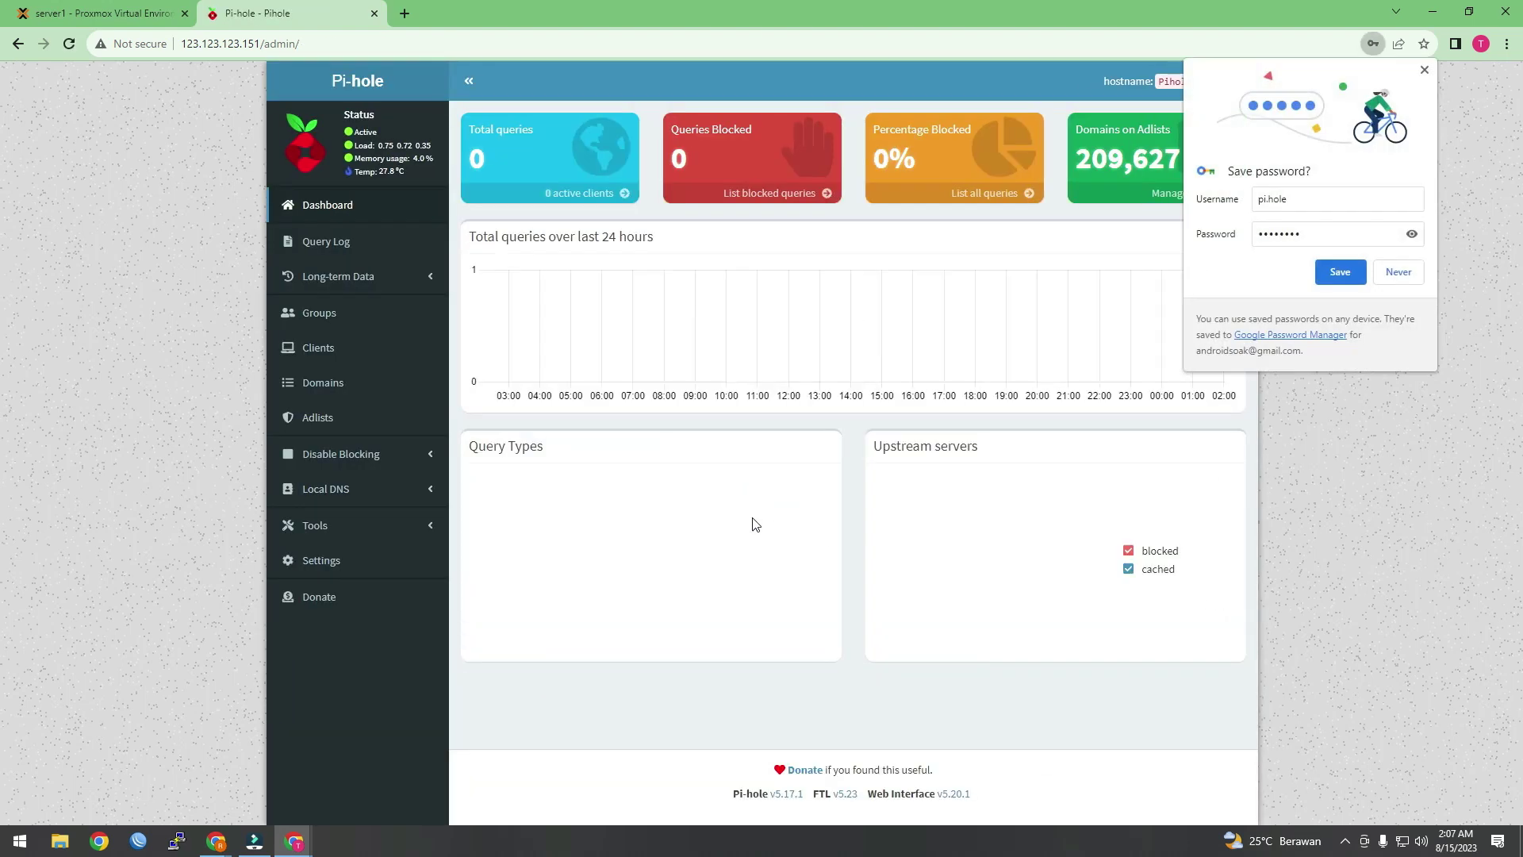
click(1351, 274)
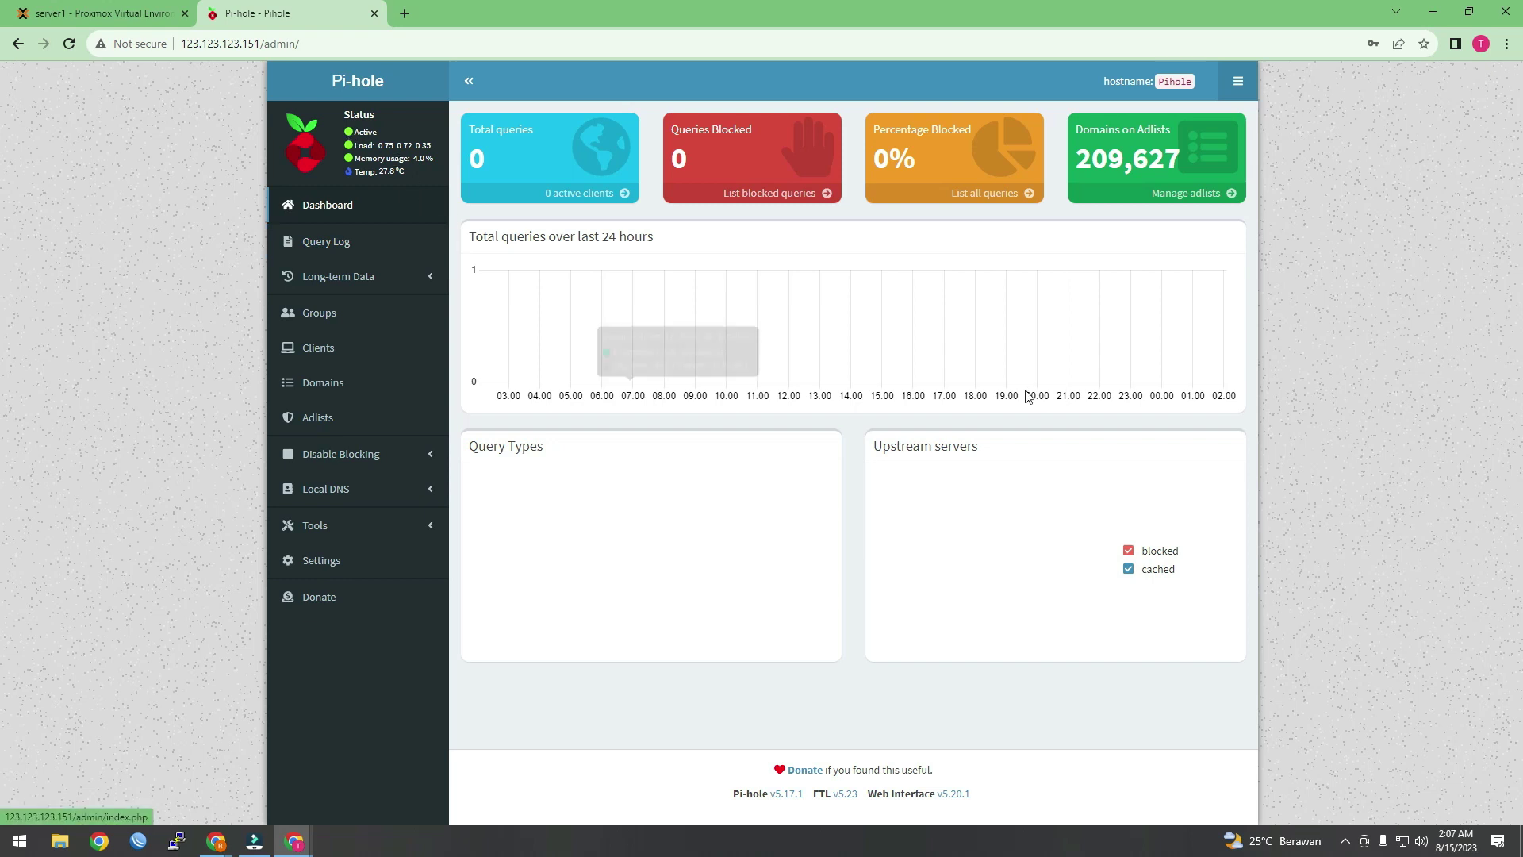
Step: Look through Pi-hole's Local DNS and Tools entries and view the Network overview
mouse_move(1174, 275)
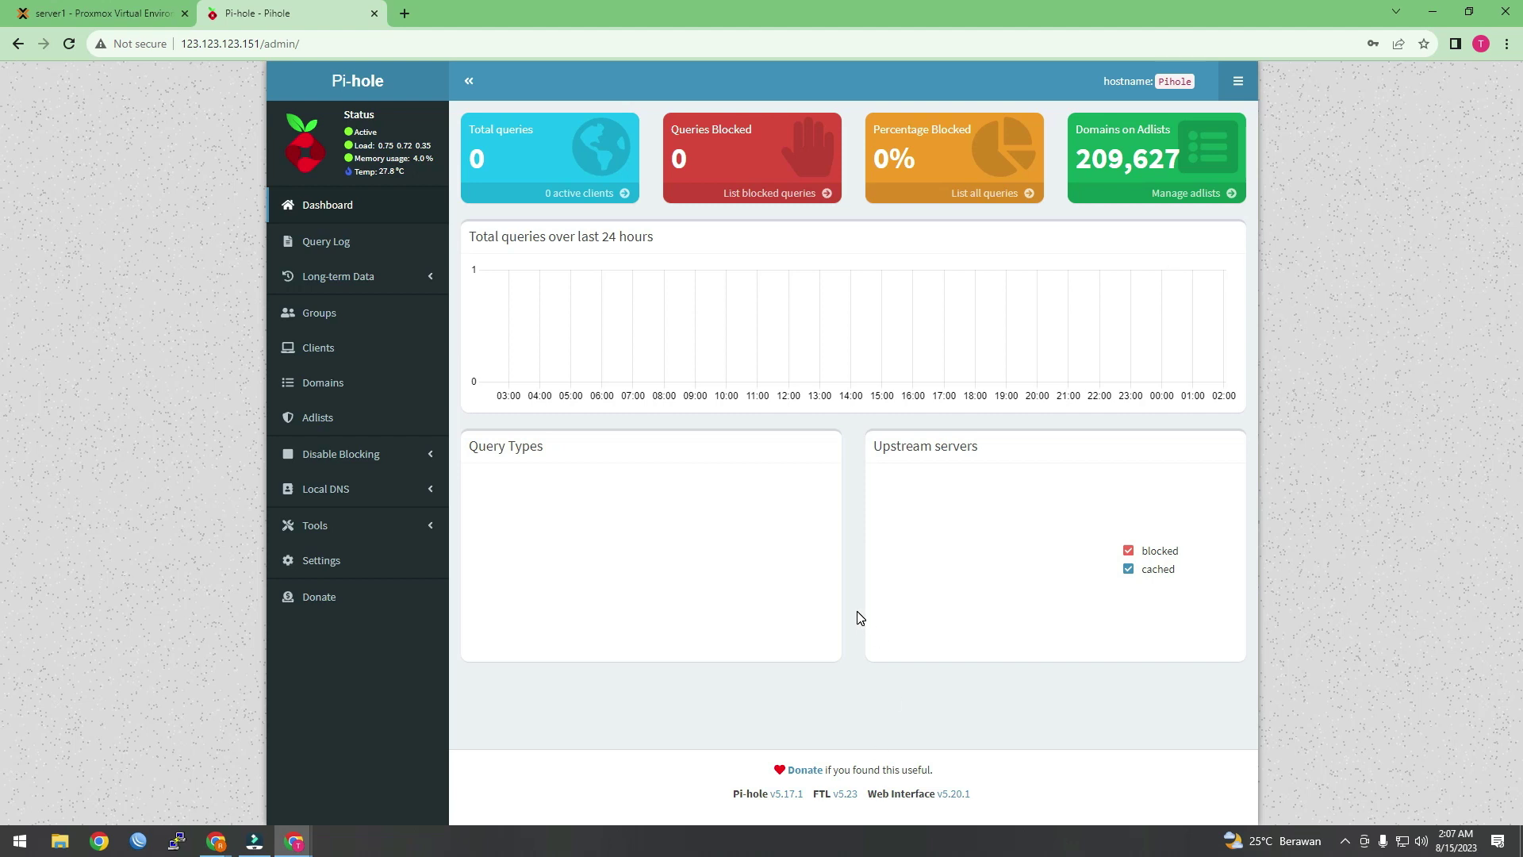
click(414, 488)
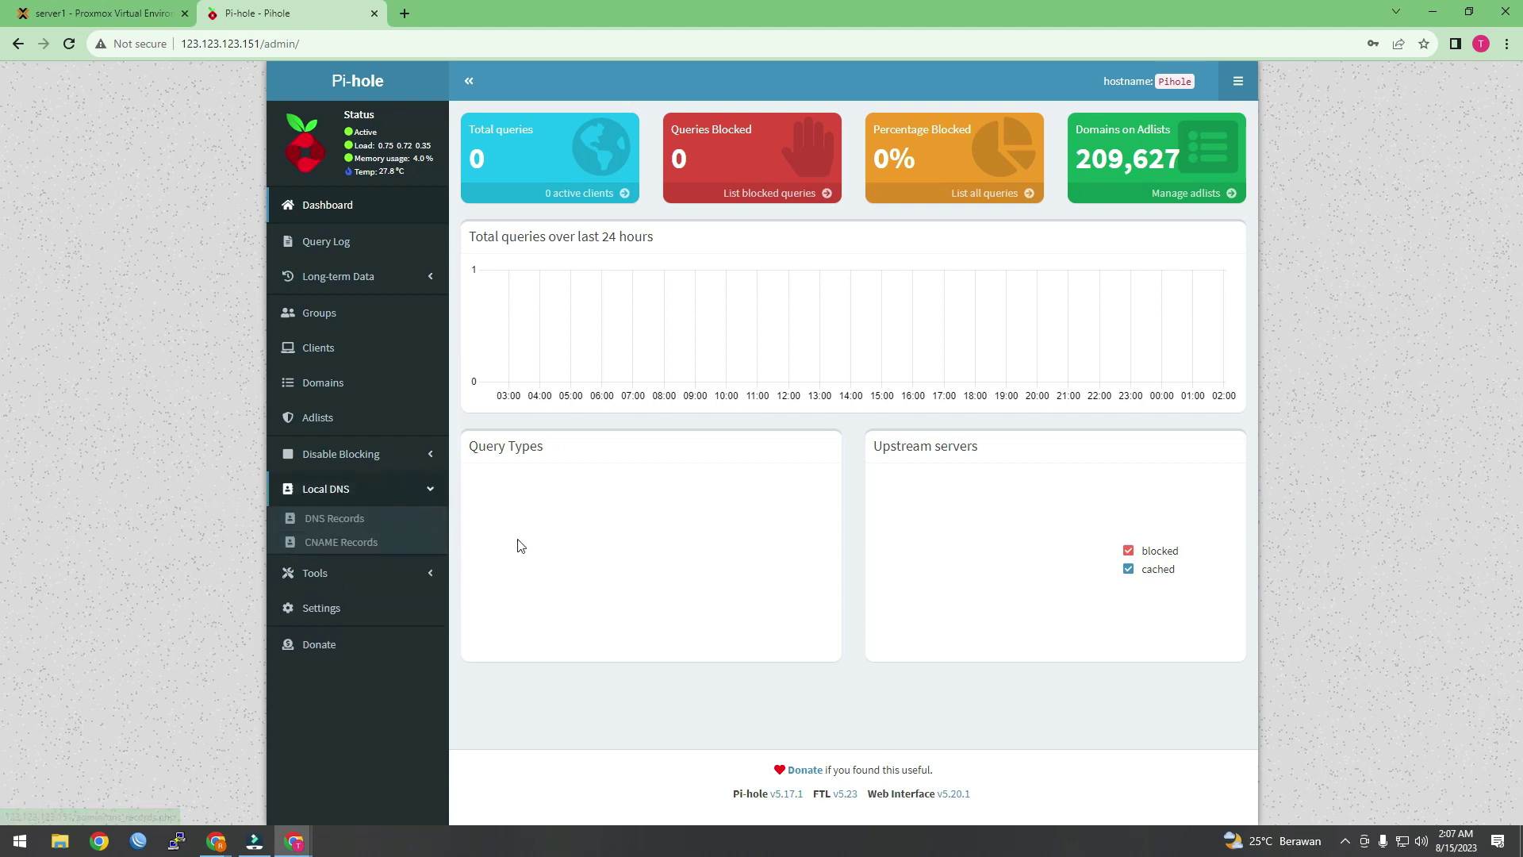
click(400, 570)
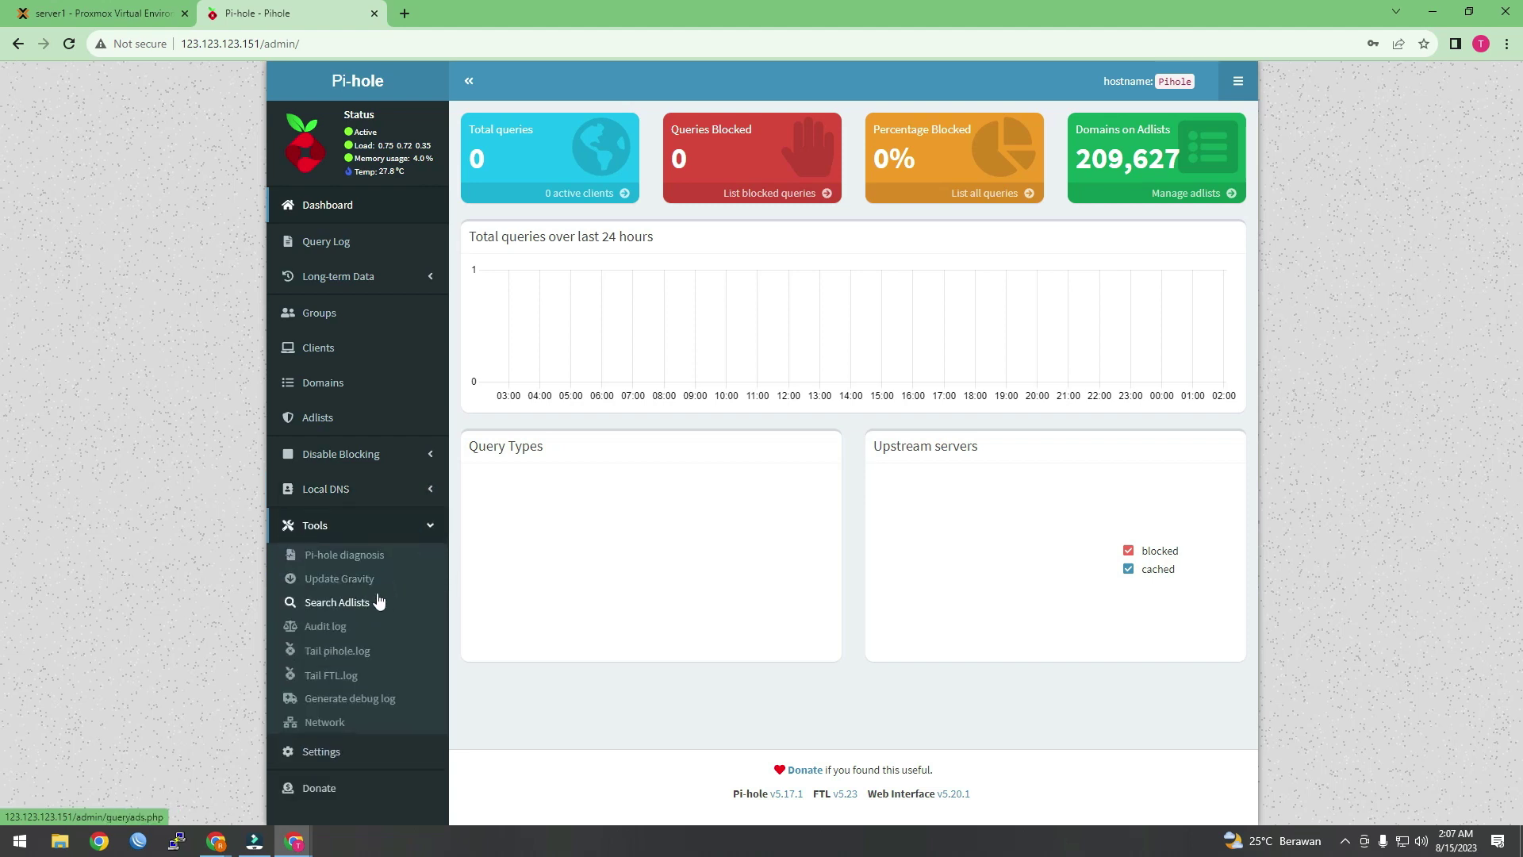
click(339, 728)
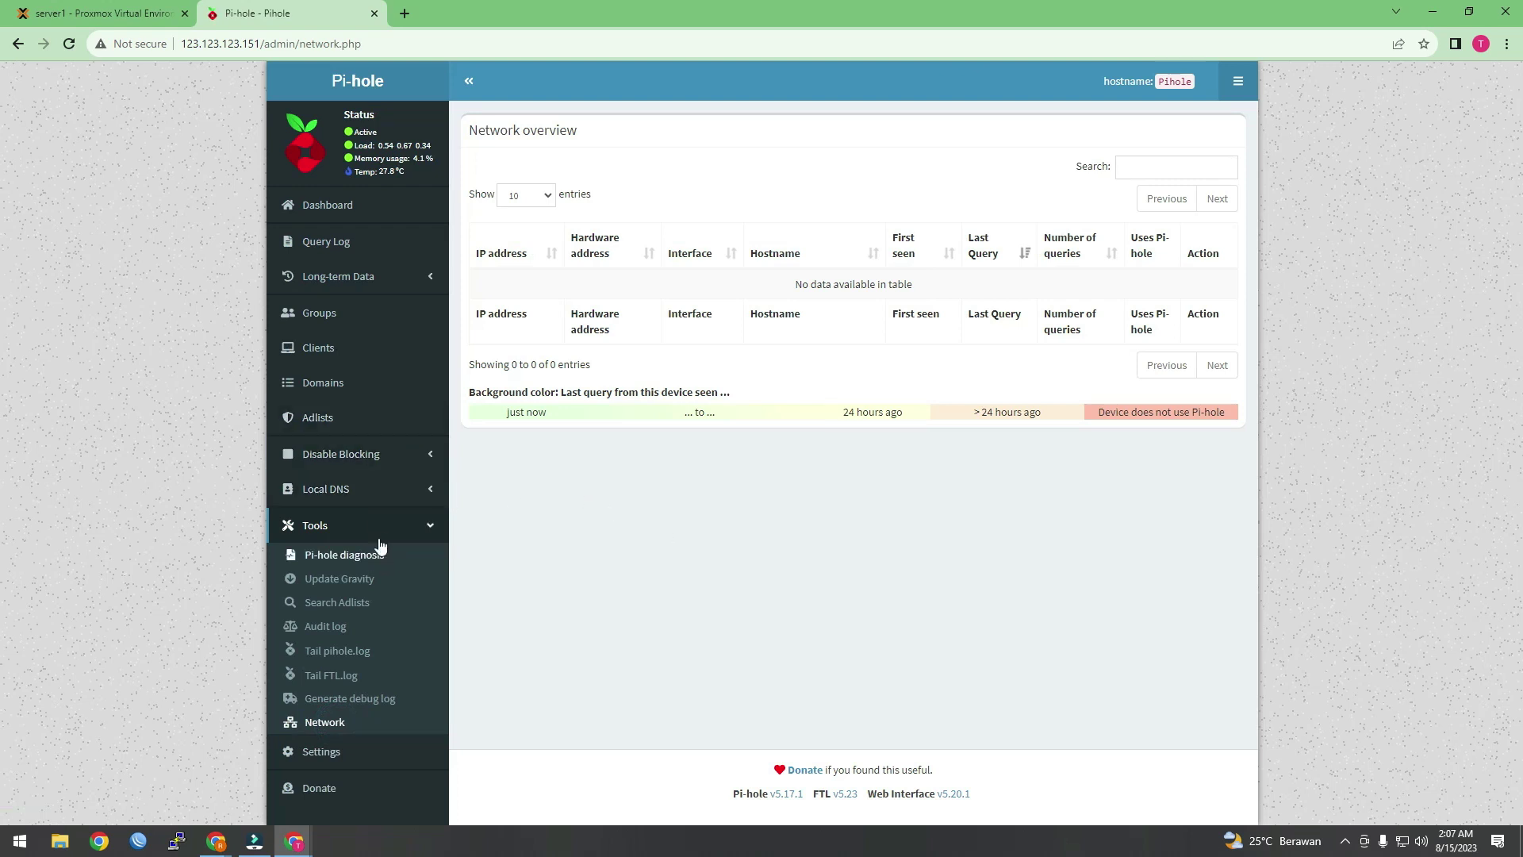
click(419, 529)
click(418, 527)
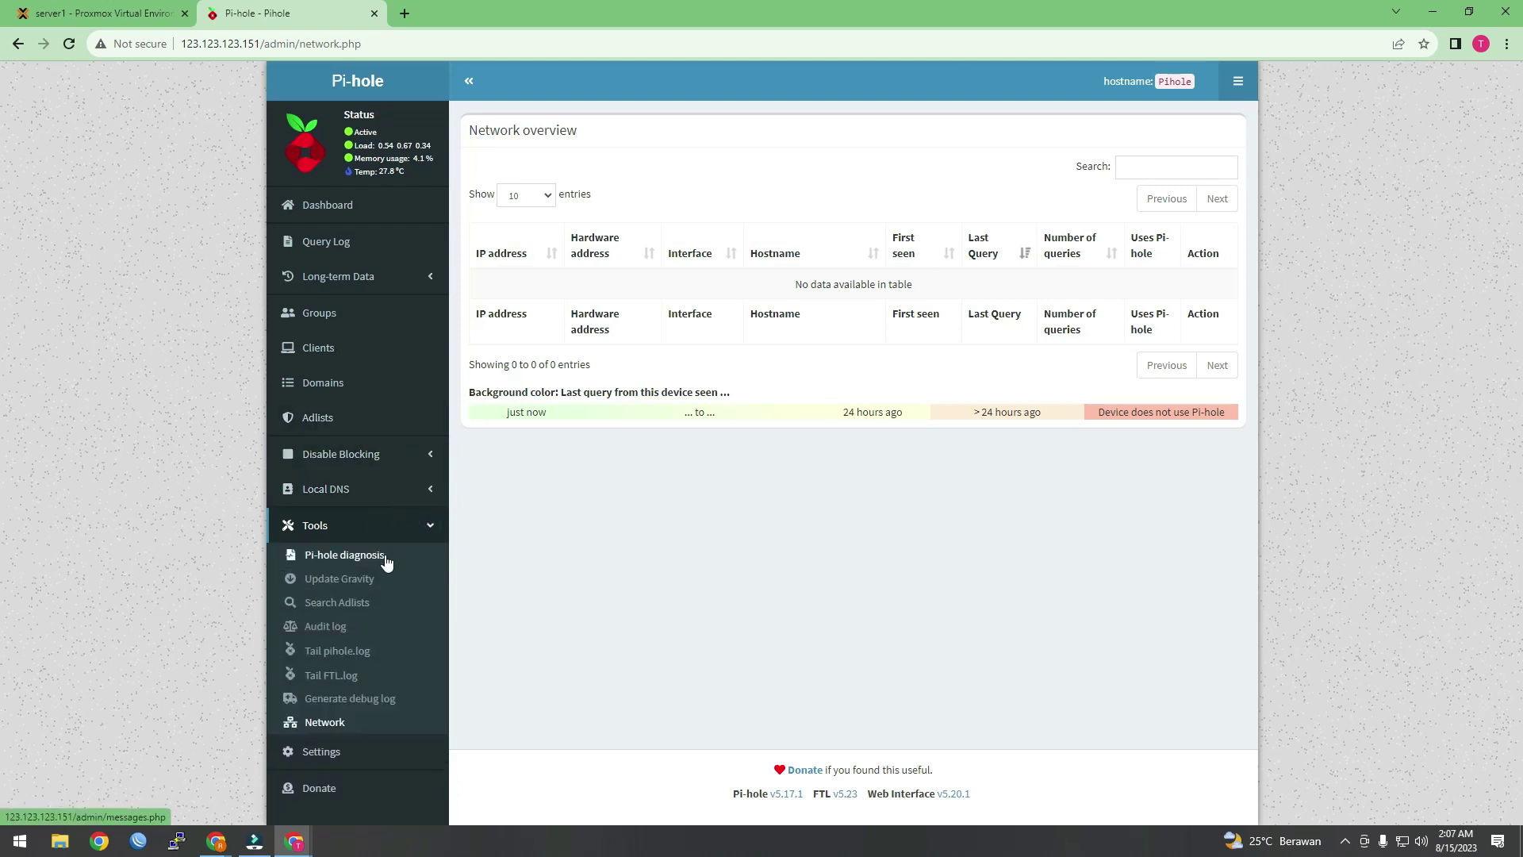
Step: In Pi-hole's DNS settings, enable both IPv4 upstream servers for every remaining provider from OpenDNS through Cloudflare
click(389, 751)
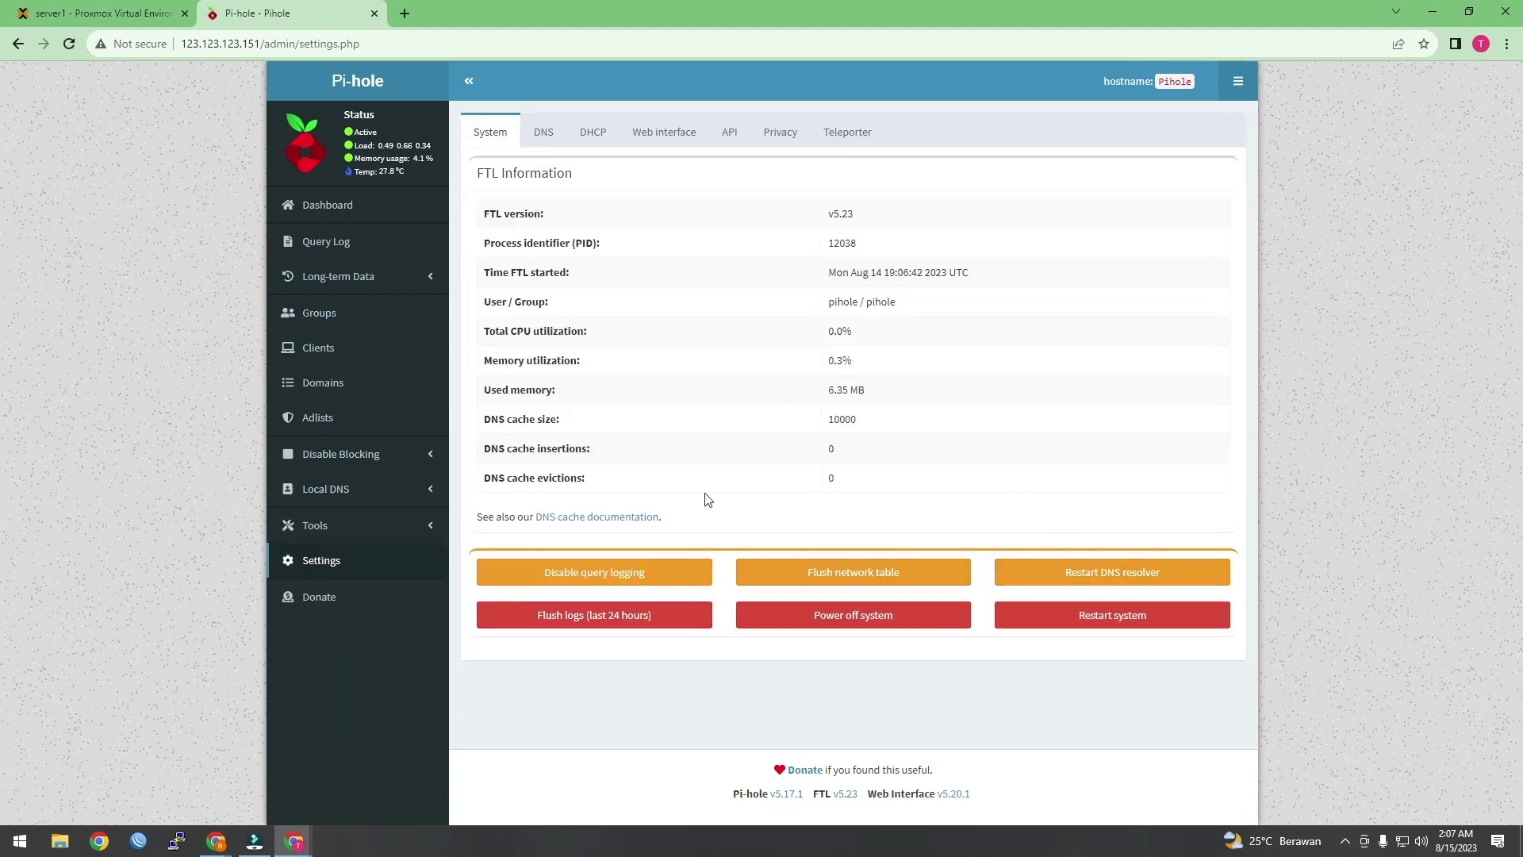
click(542, 132)
click(486, 289)
click(530, 288)
click(530, 329)
click(486, 329)
click(486, 371)
click(529, 371)
click(529, 411)
click(486, 411)
click(486, 452)
click(529, 451)
click(530, 492)
click(487, 491)
click(487, 532)
click(529, 532)
click(530, 572)
click(490, 576)
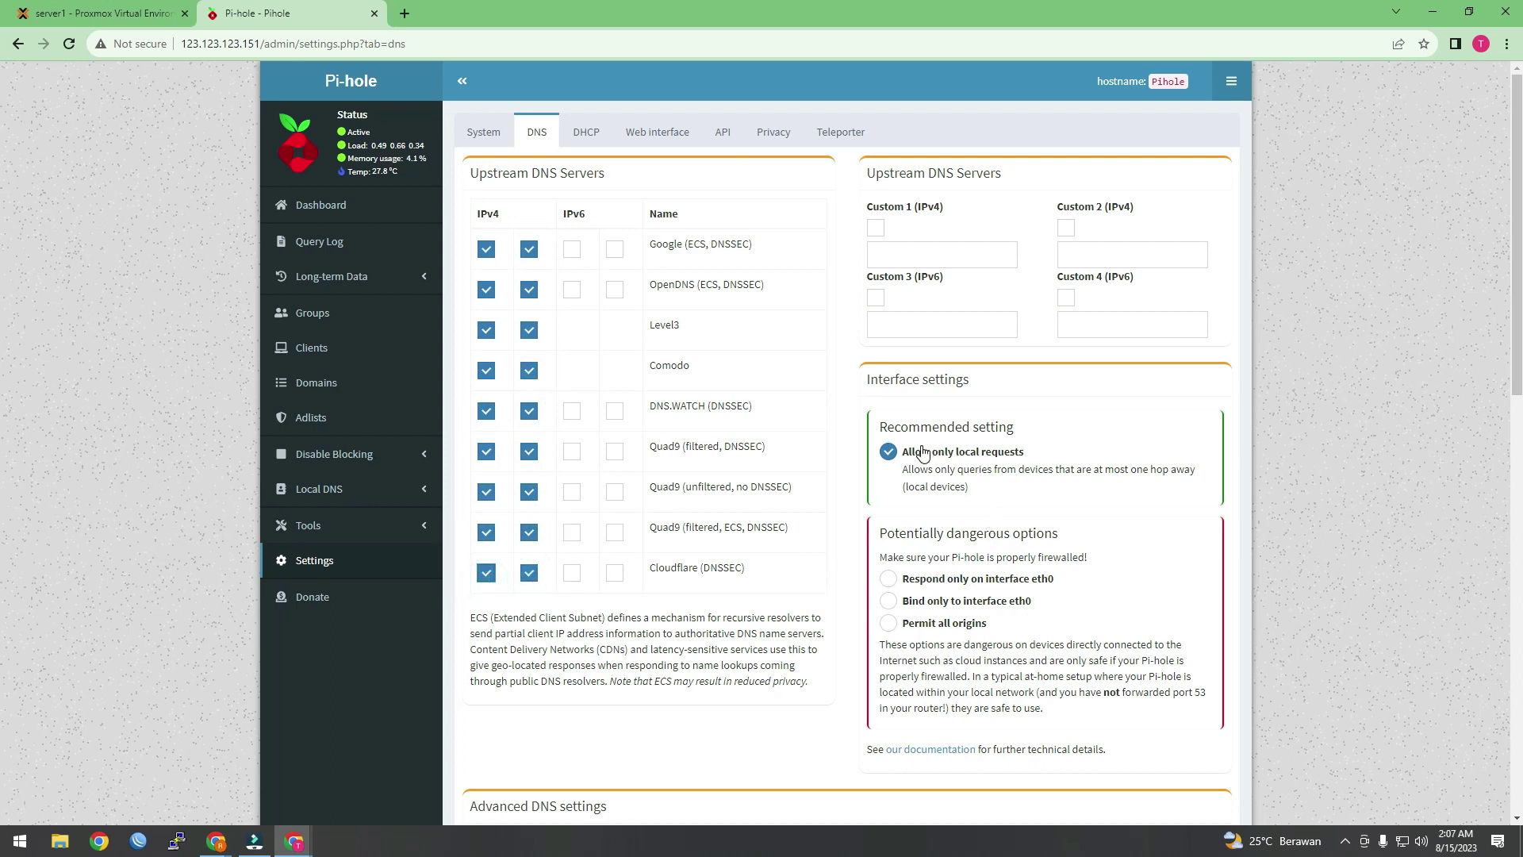
Step: Set the DNS interface behaviour to Permit all origins and save the DNS settings
click(888, 623)
scroll(1034, 540, down, 3)
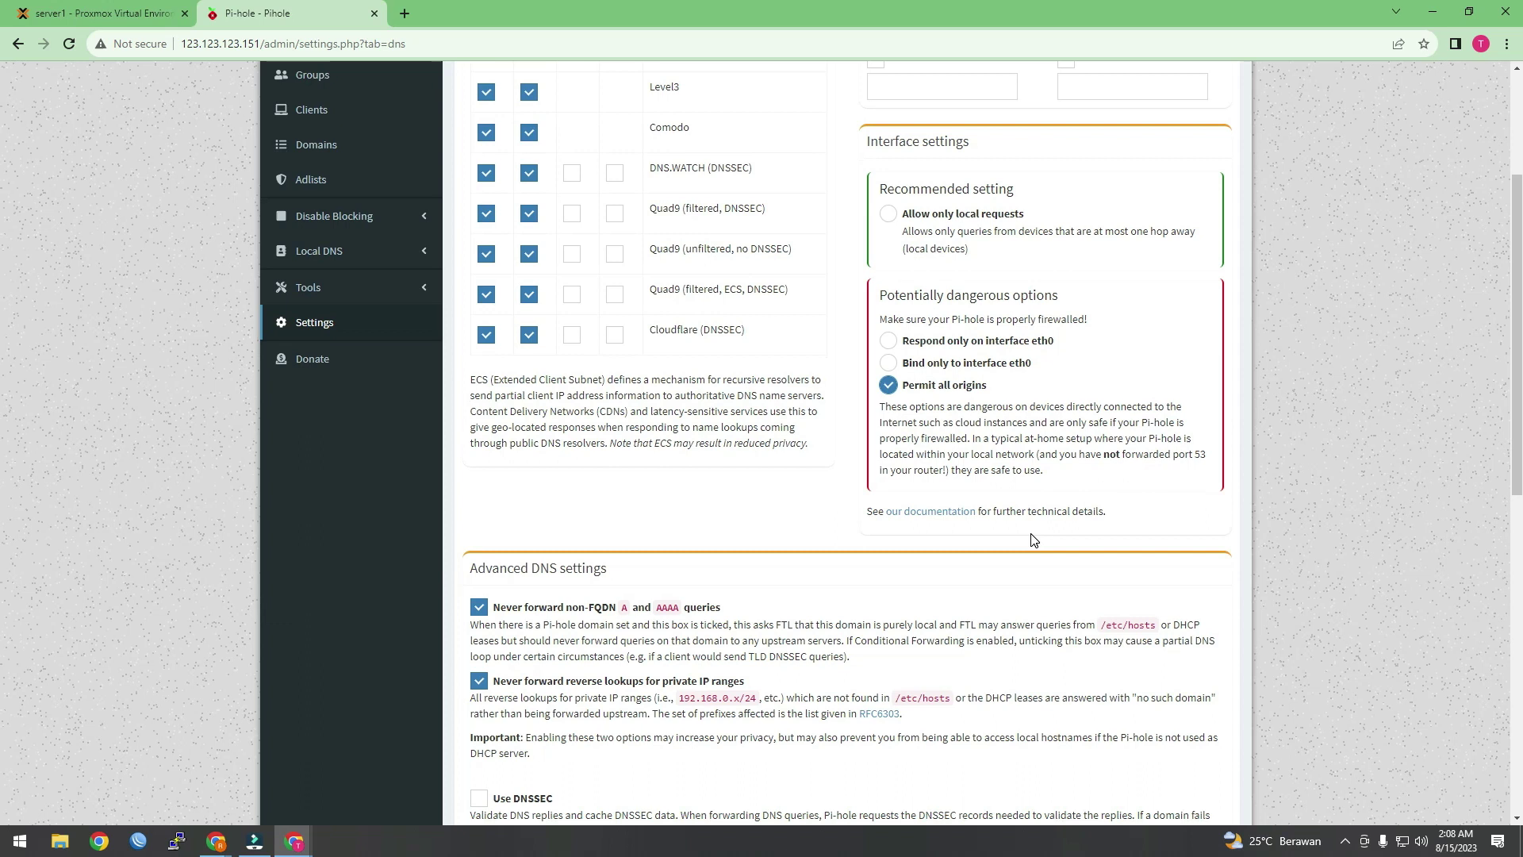
scroll(1034, 540, down, 7)
scroll(1034, 540, down, 4)
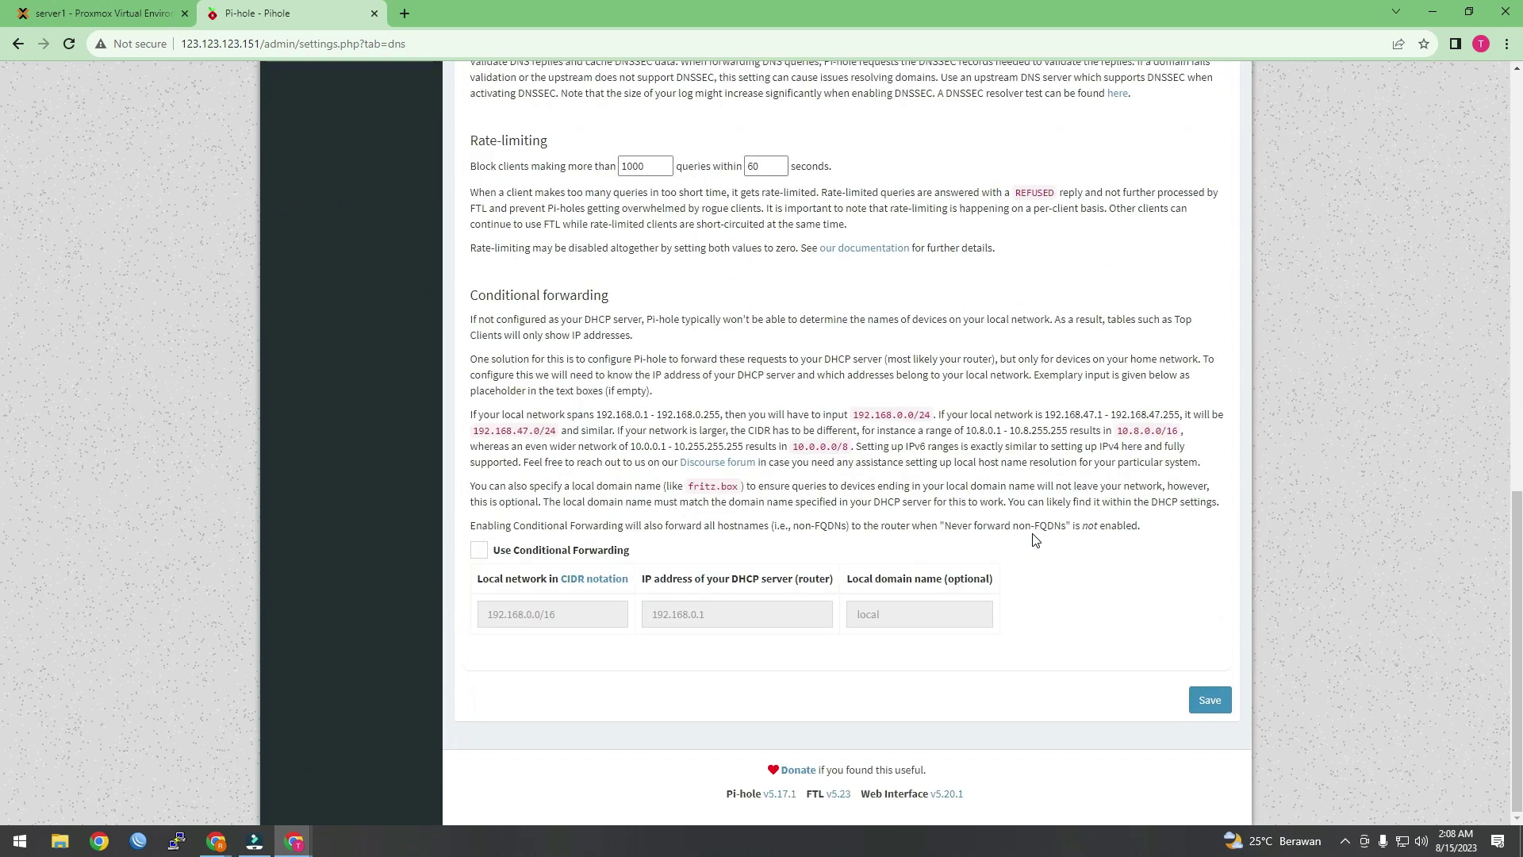
click(1207, 696)
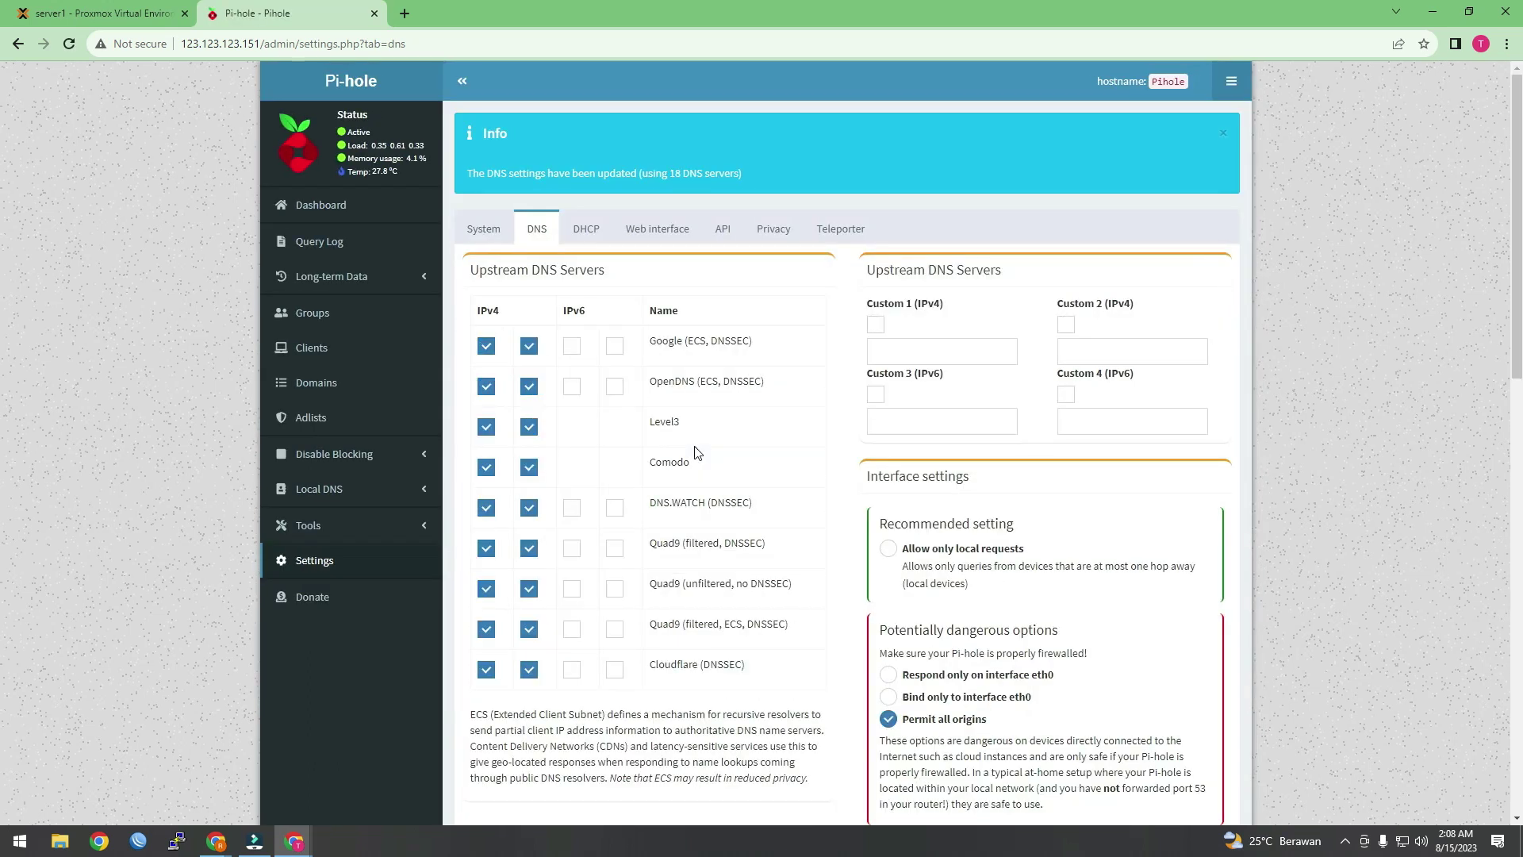
Step: Review the DHCP, Web interface, Privacy and Teleporter settings, then return to the dashboard
click(585, 234)
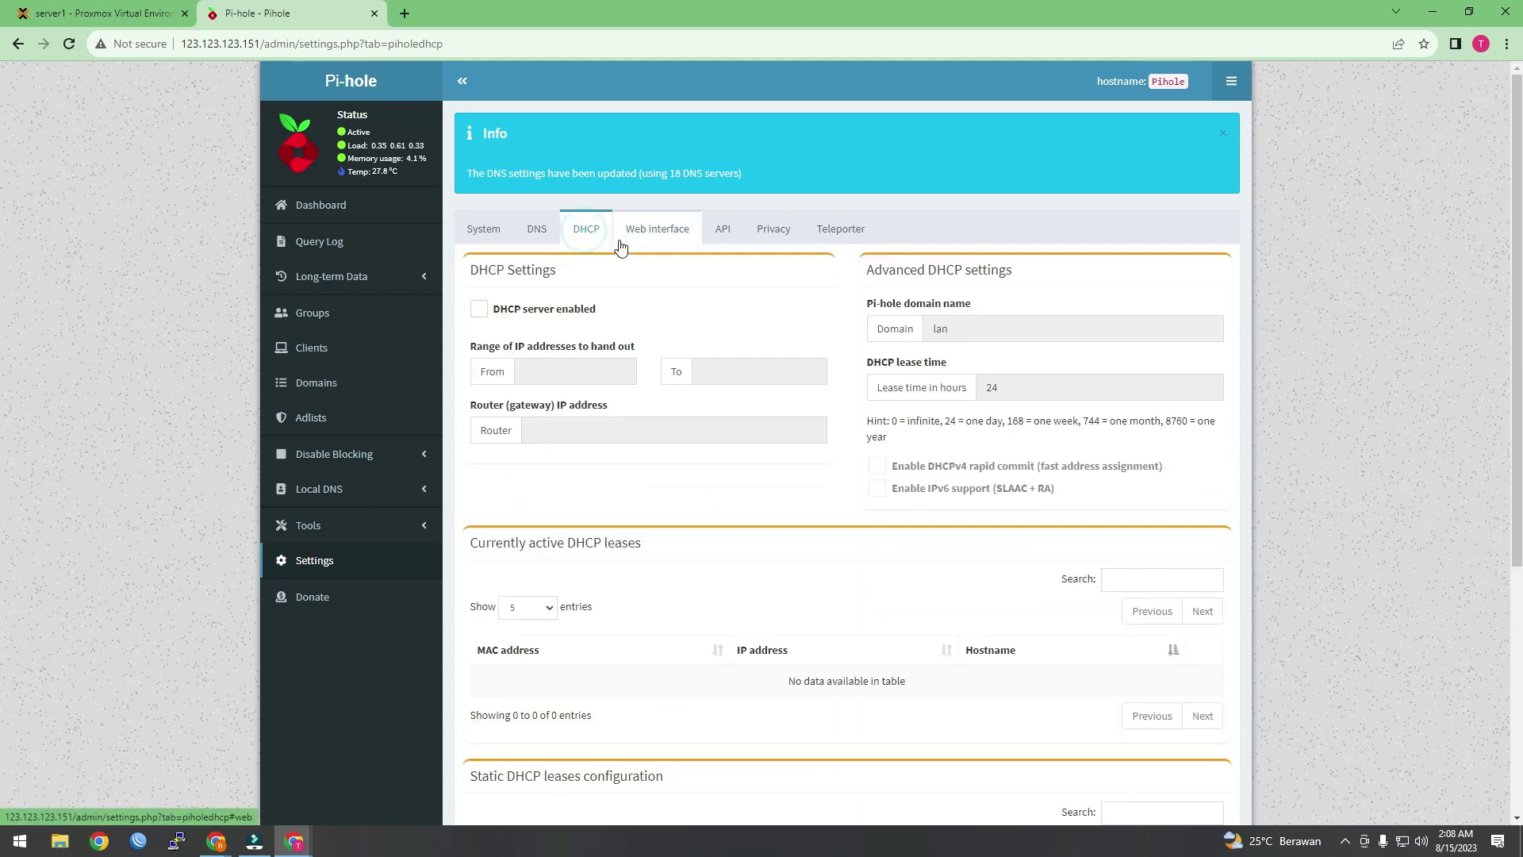
click(642, 235)
click(761, 238)
click(846, 230)
click(401, 222)
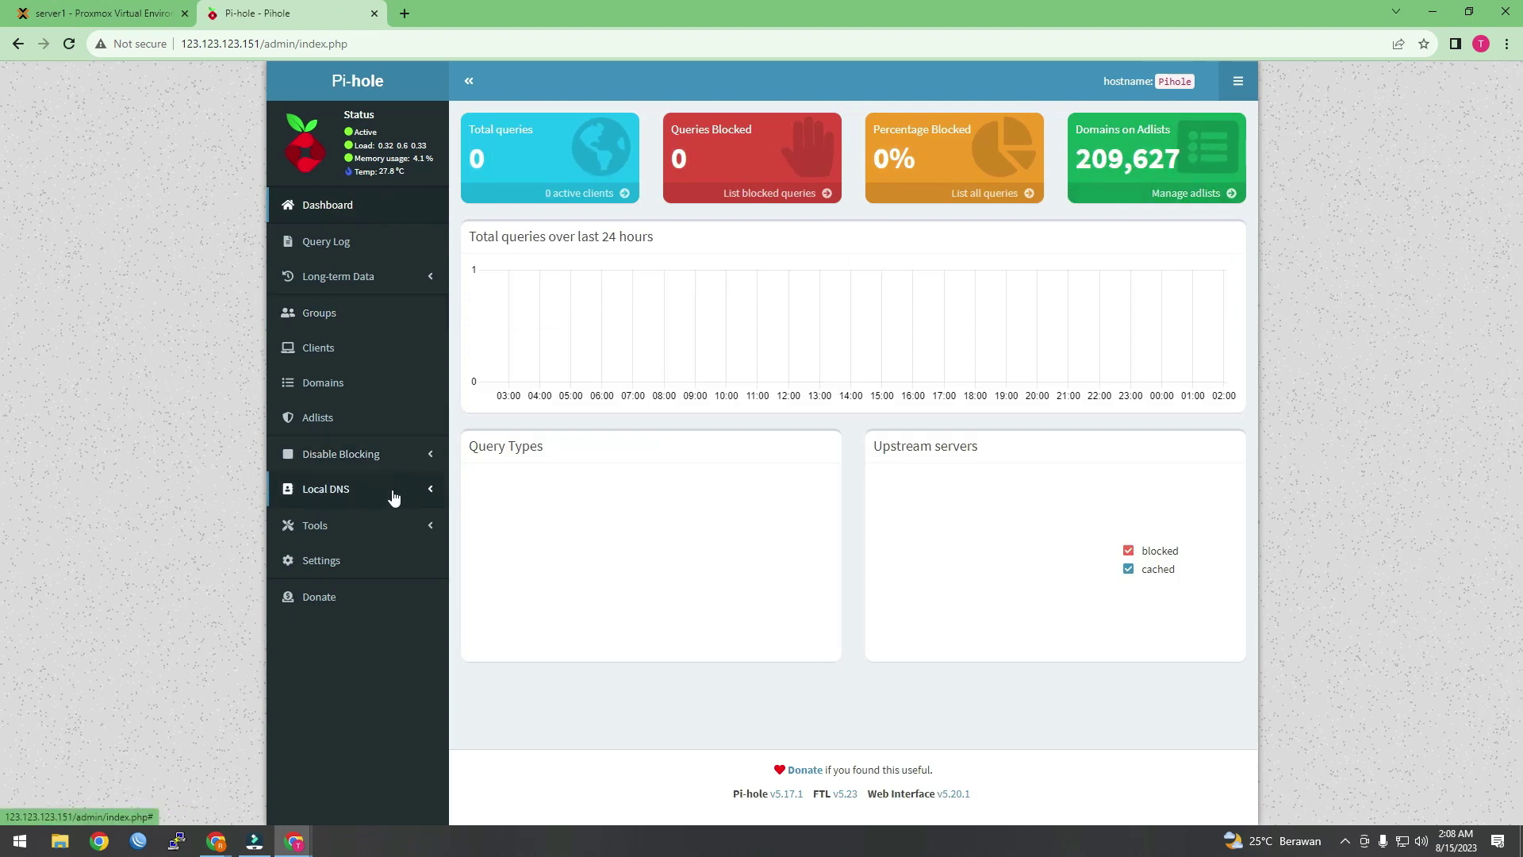
Step: Update Gravity, the list of blocked domains, and return to the Pi-hole dashboard
click(381, 527)
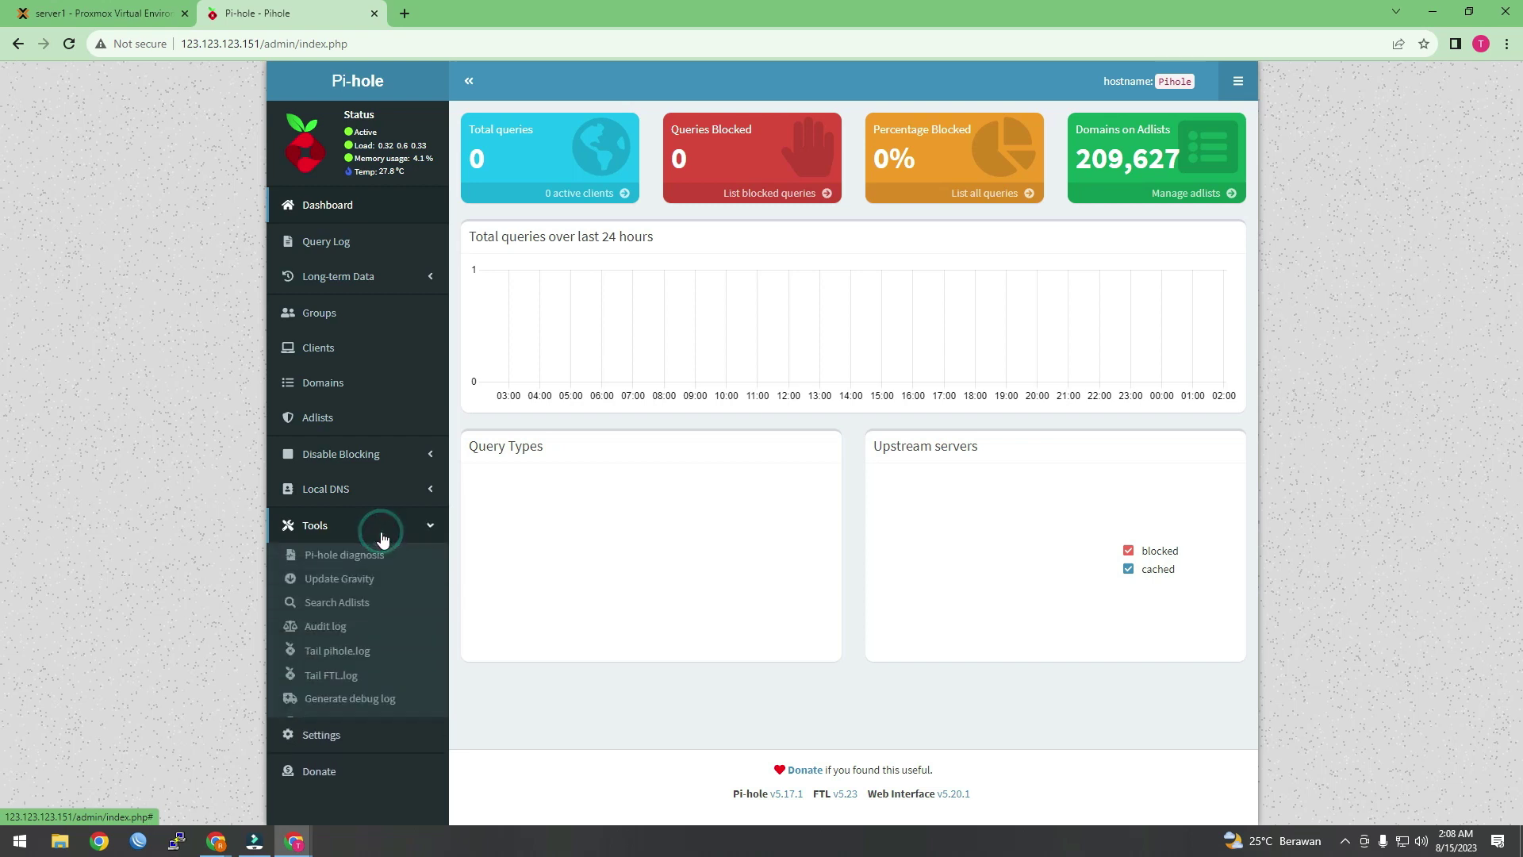
click(357, 579)
click(837, 213)
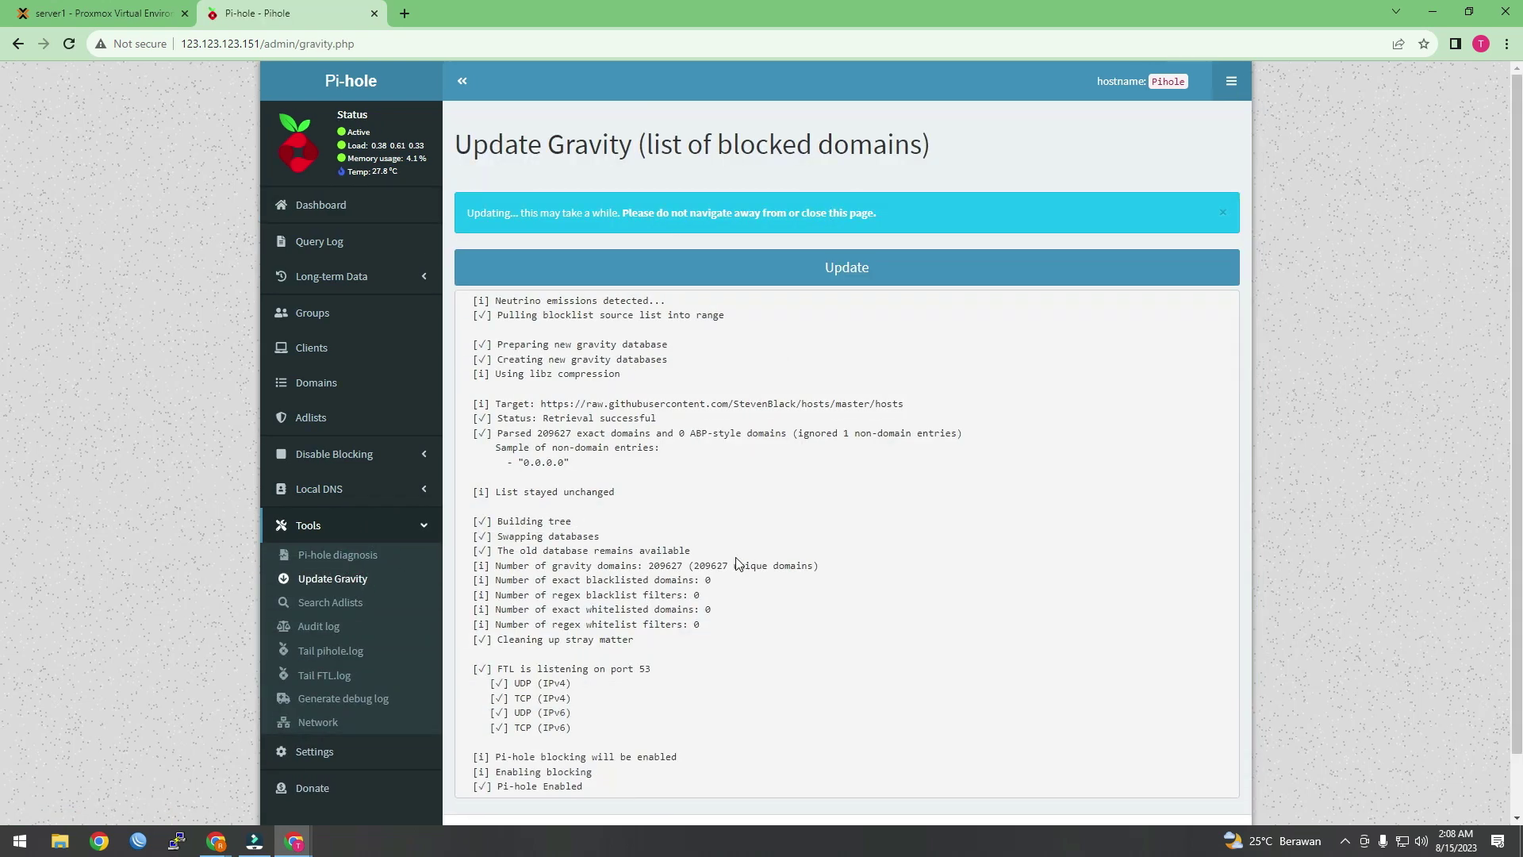
scroll(739, 563, down, 2)
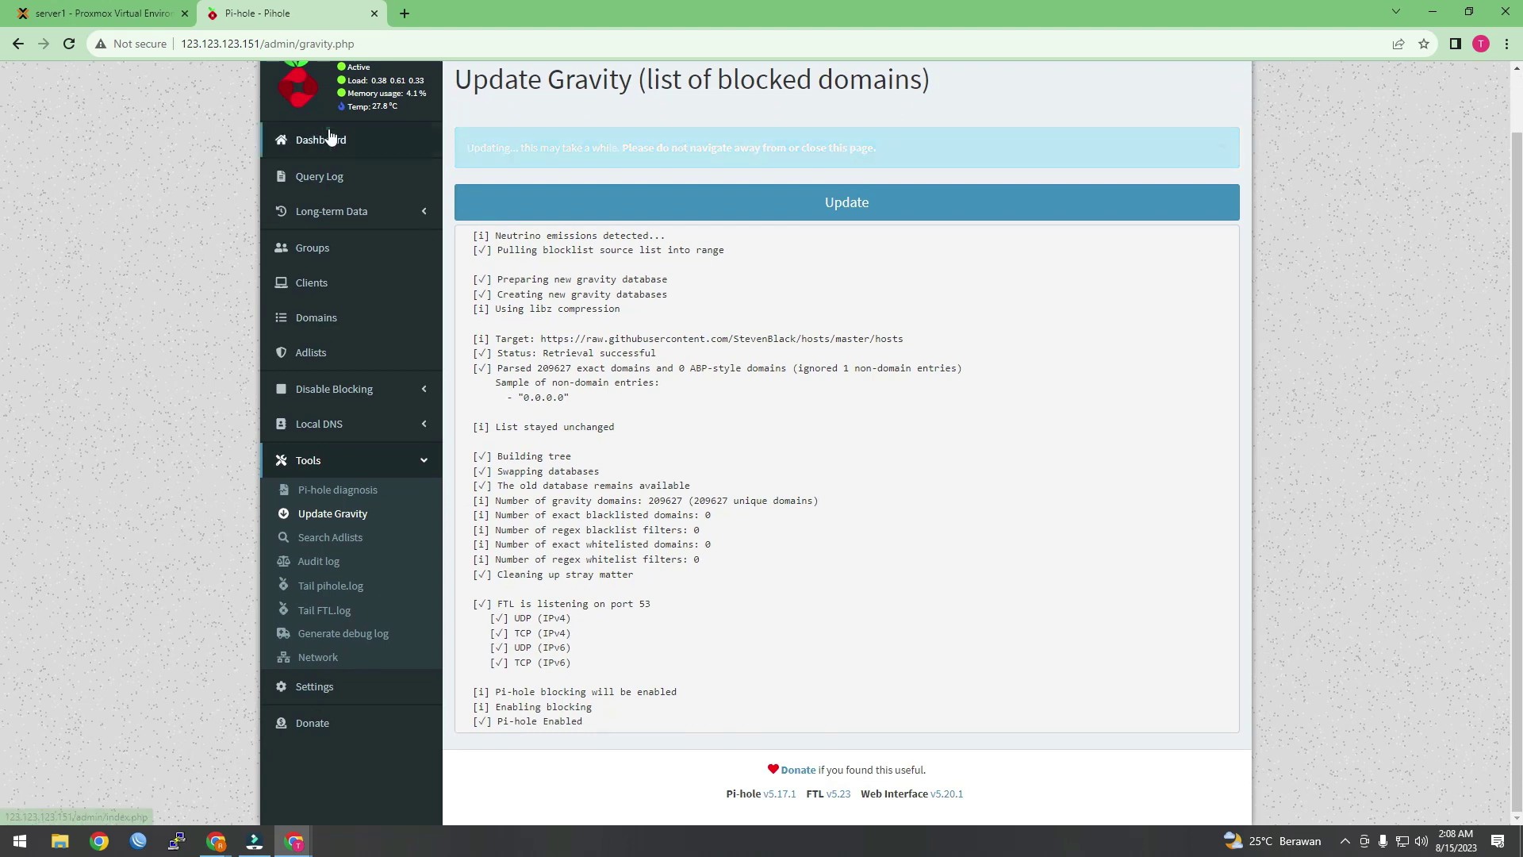
click(330, 138)
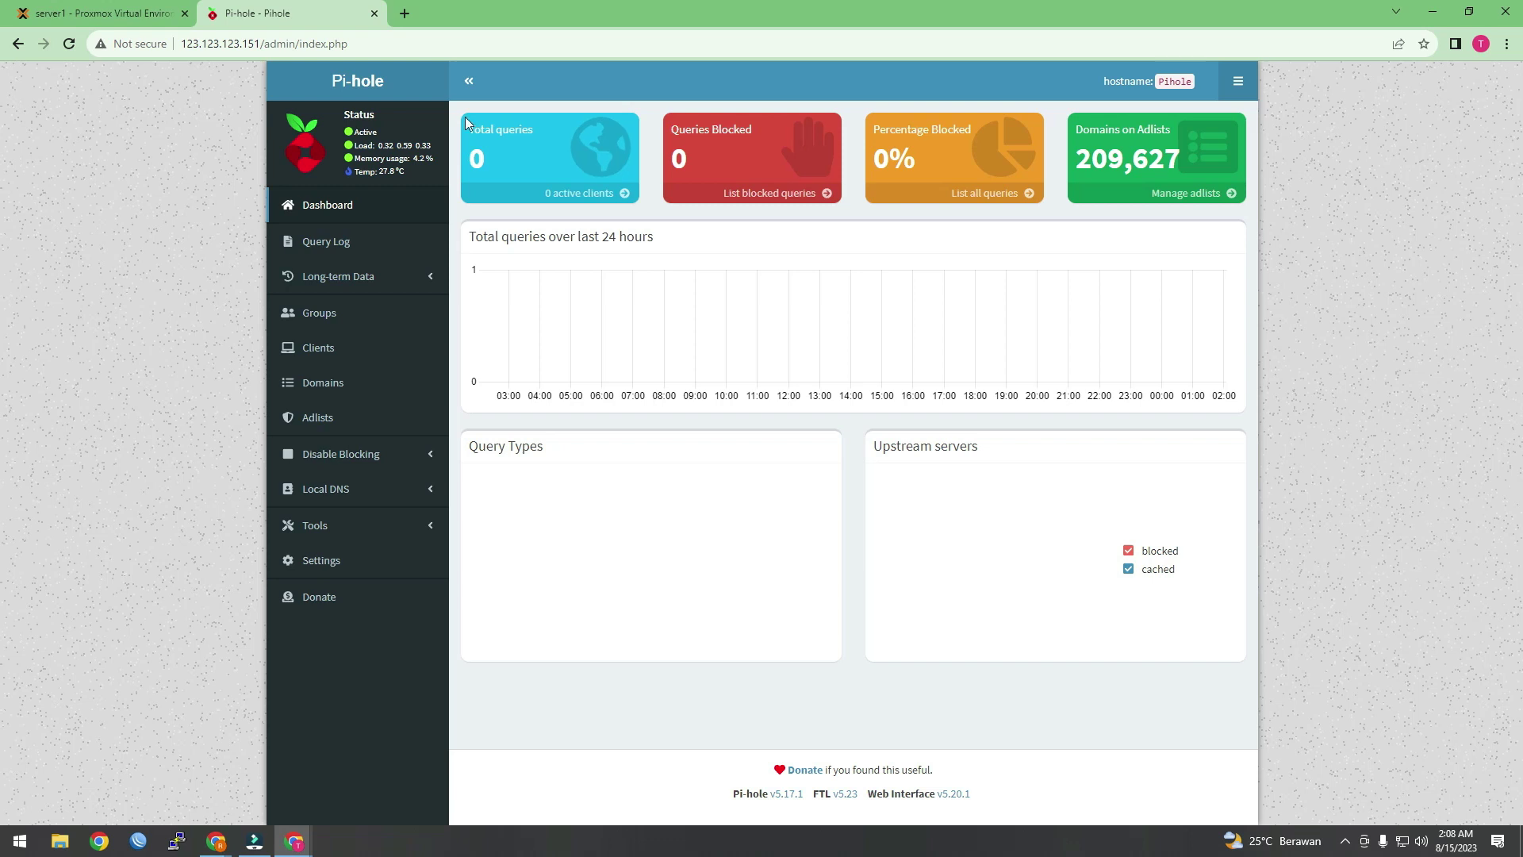
Step: Switch to Proxmox, examine the resource usage graphs in the server1 node summary, and return to the Pi-hole dashboard
click(95, 12)
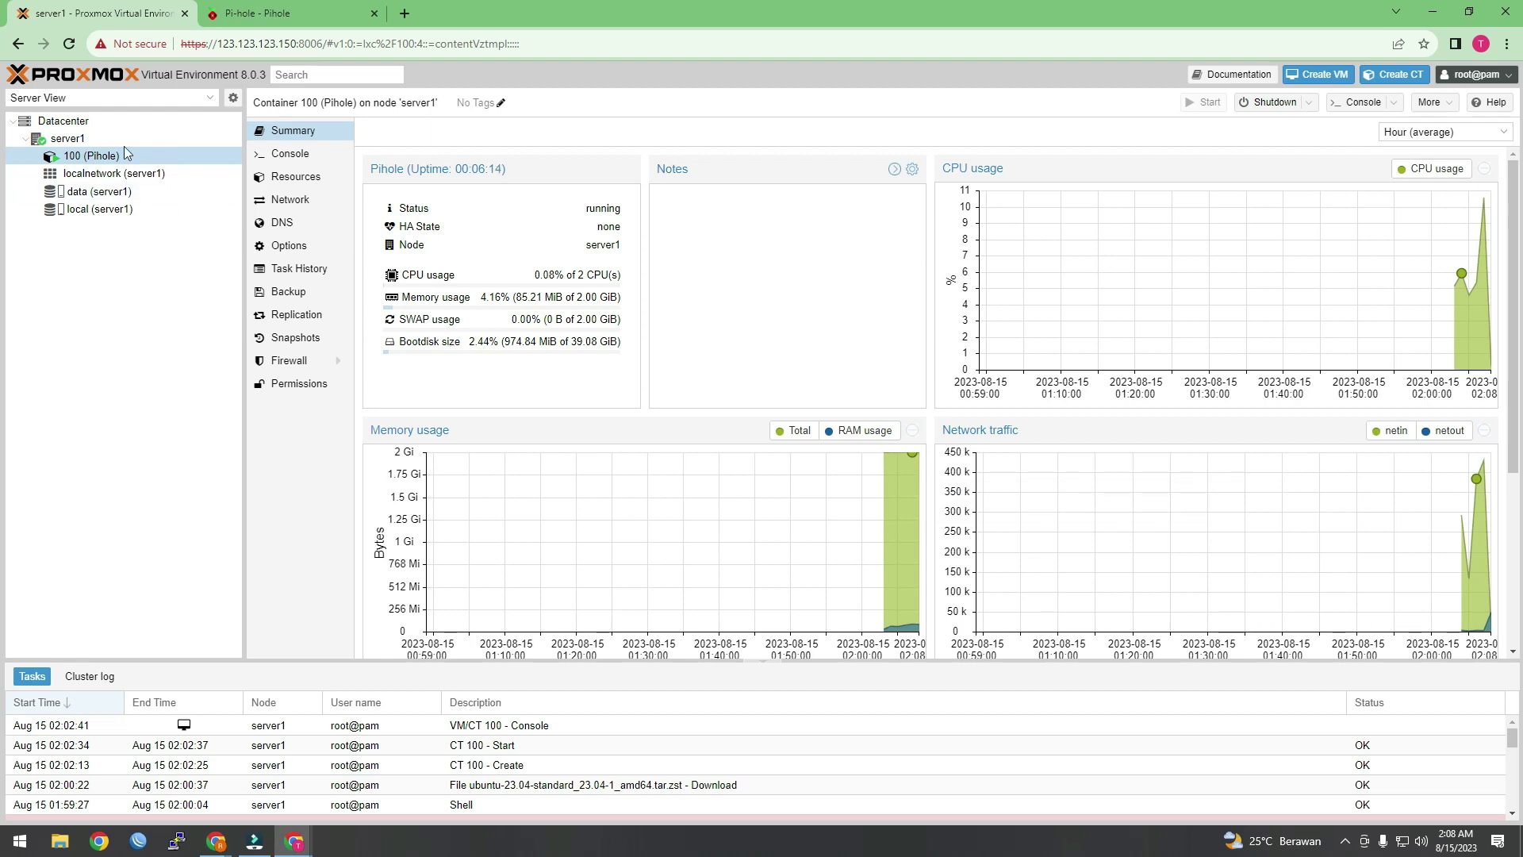
click(102, 138)
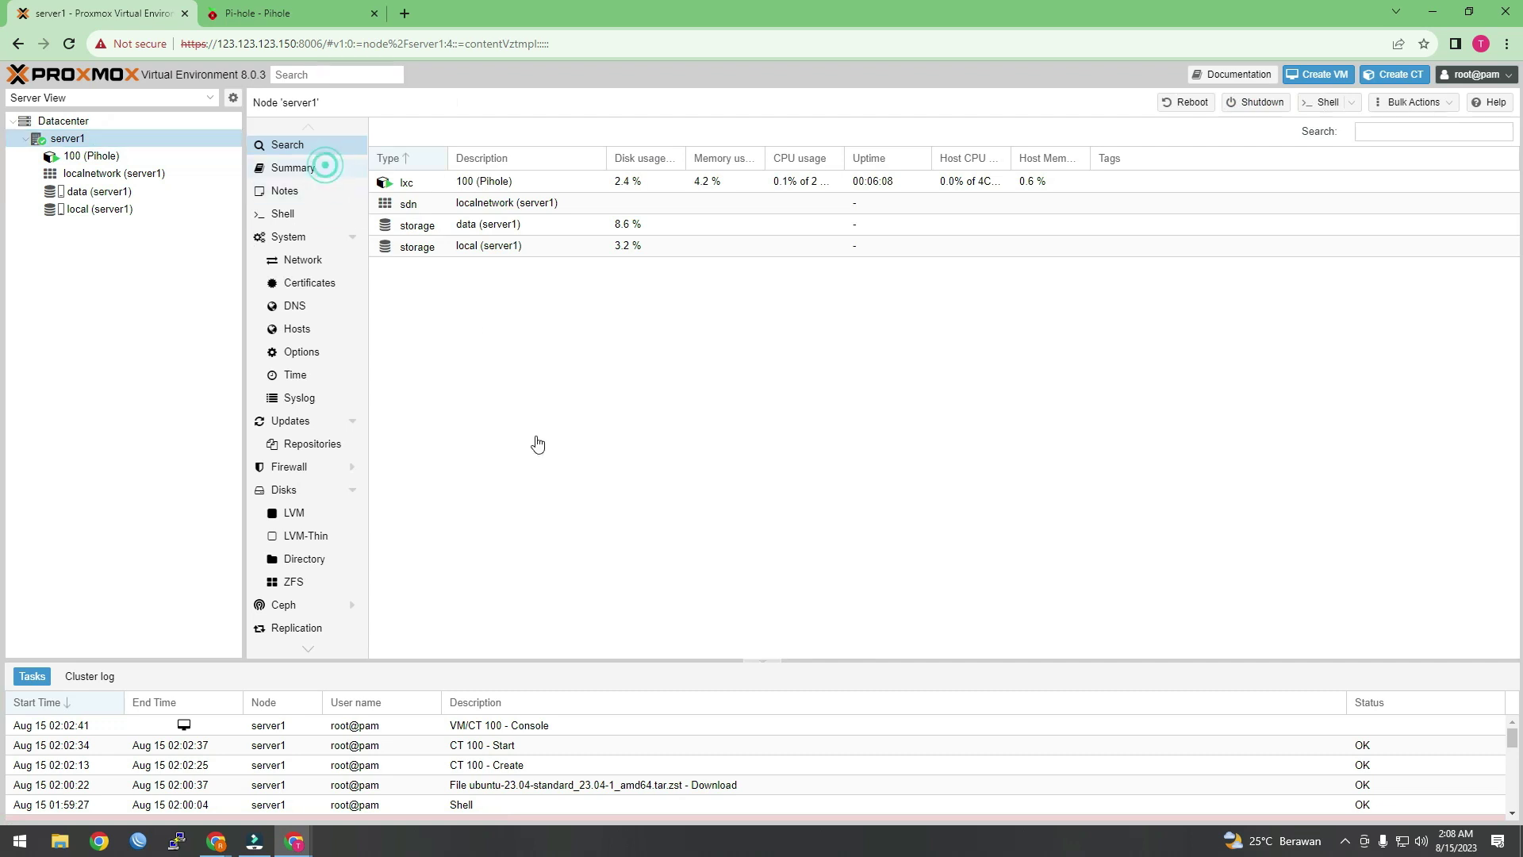
click(326, 165)
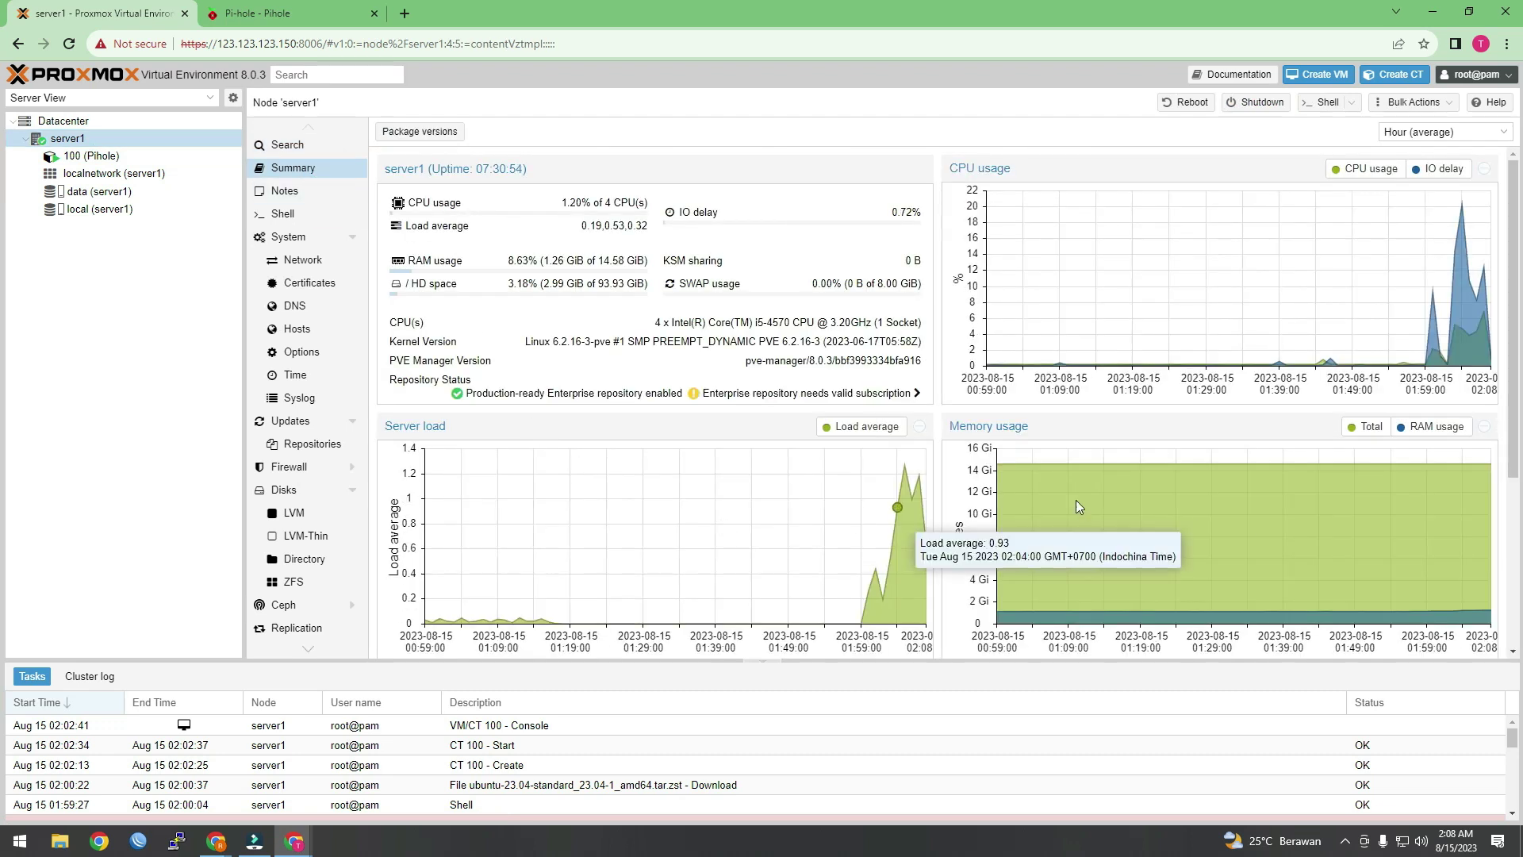
scroll(1230, 541, down, 1)
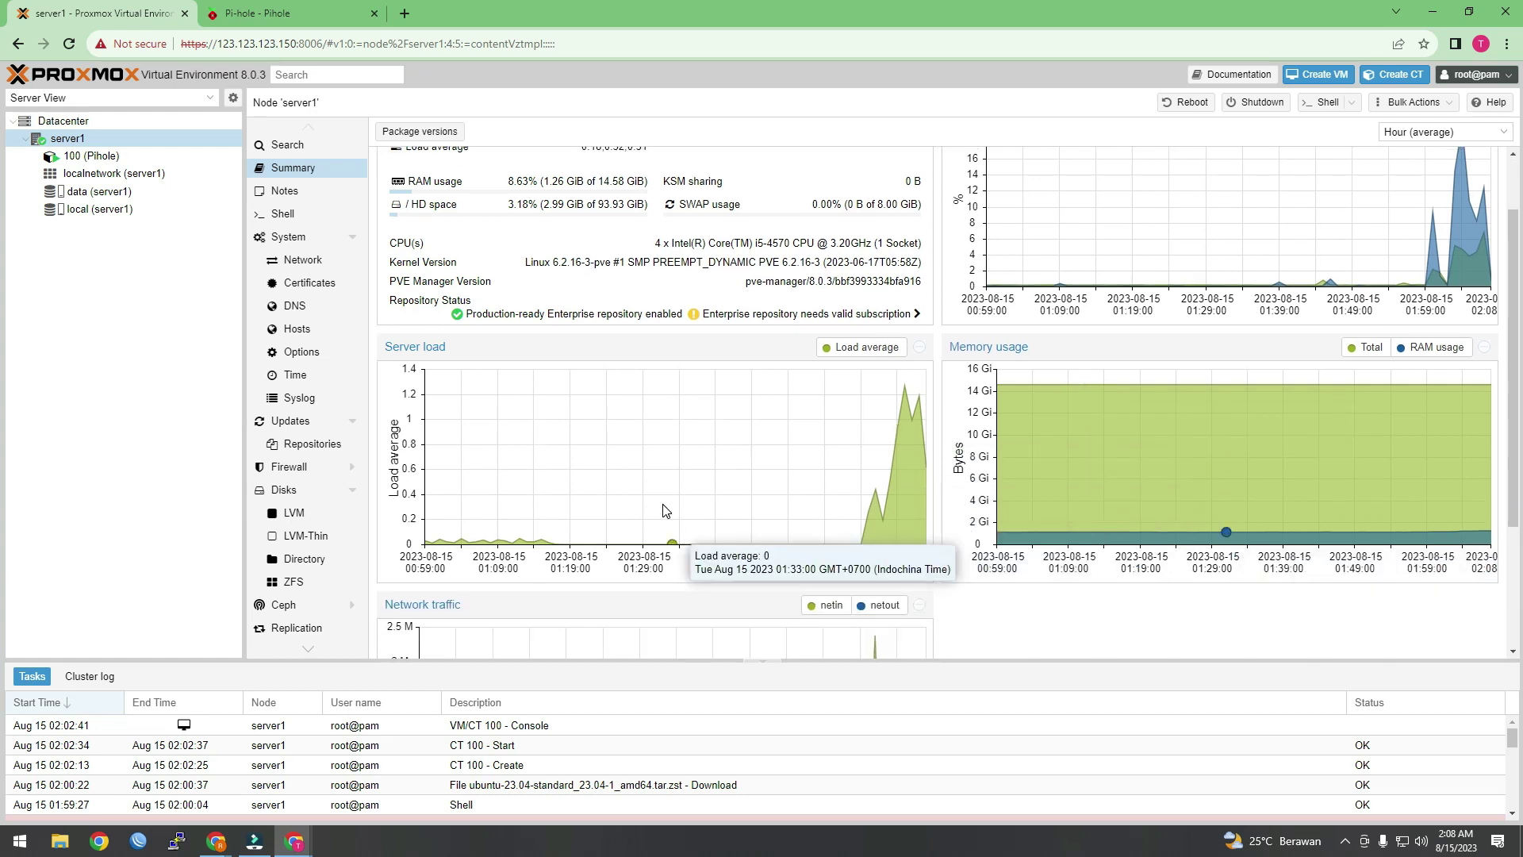
scroll(663, 509, down, 3)
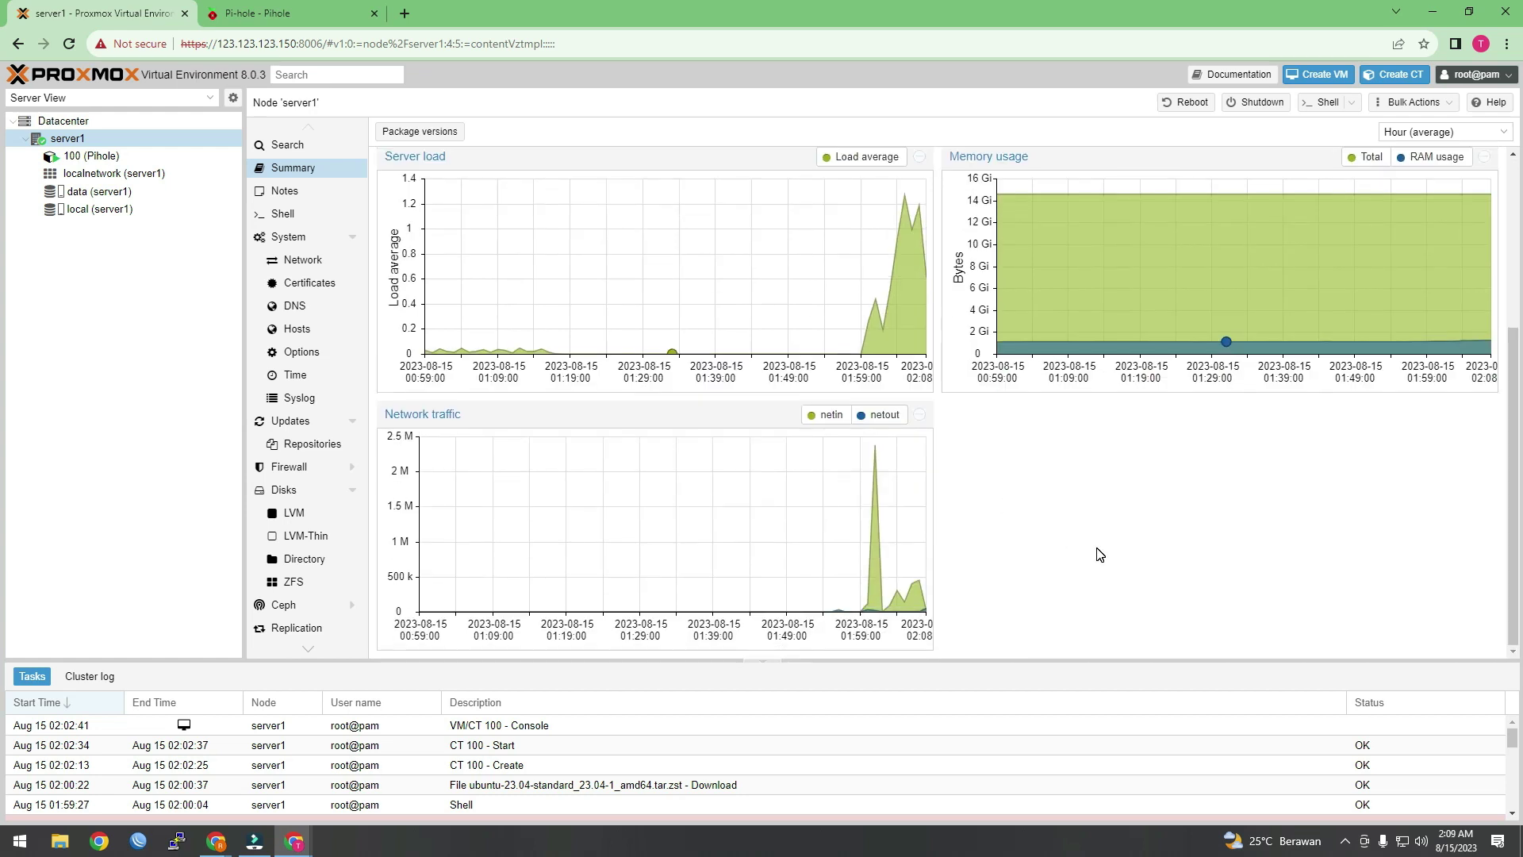
scroll(1098, 553, up, 4)
key(ctrl+Tab)
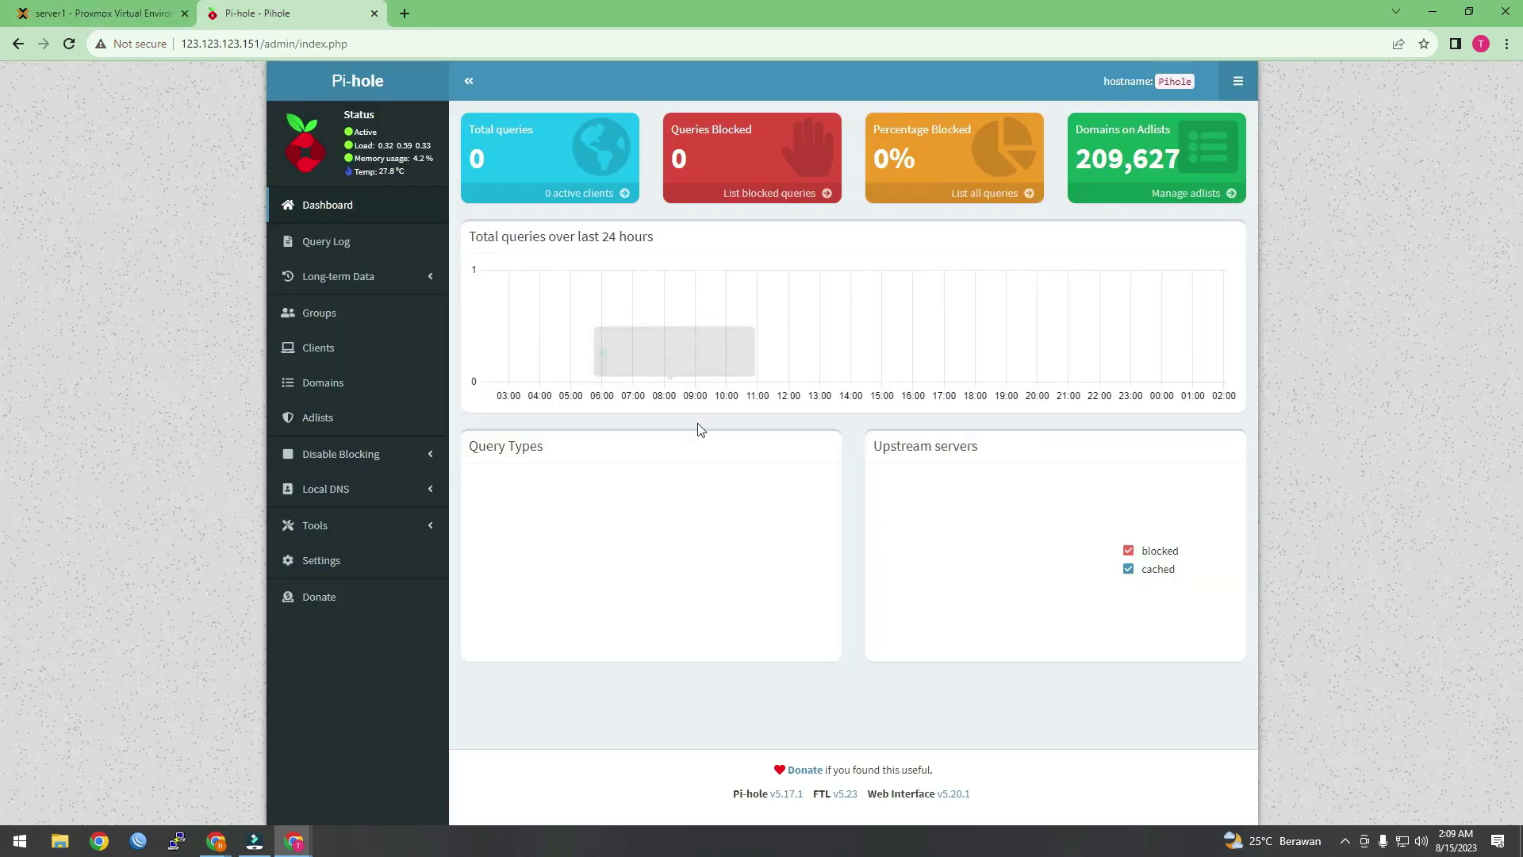